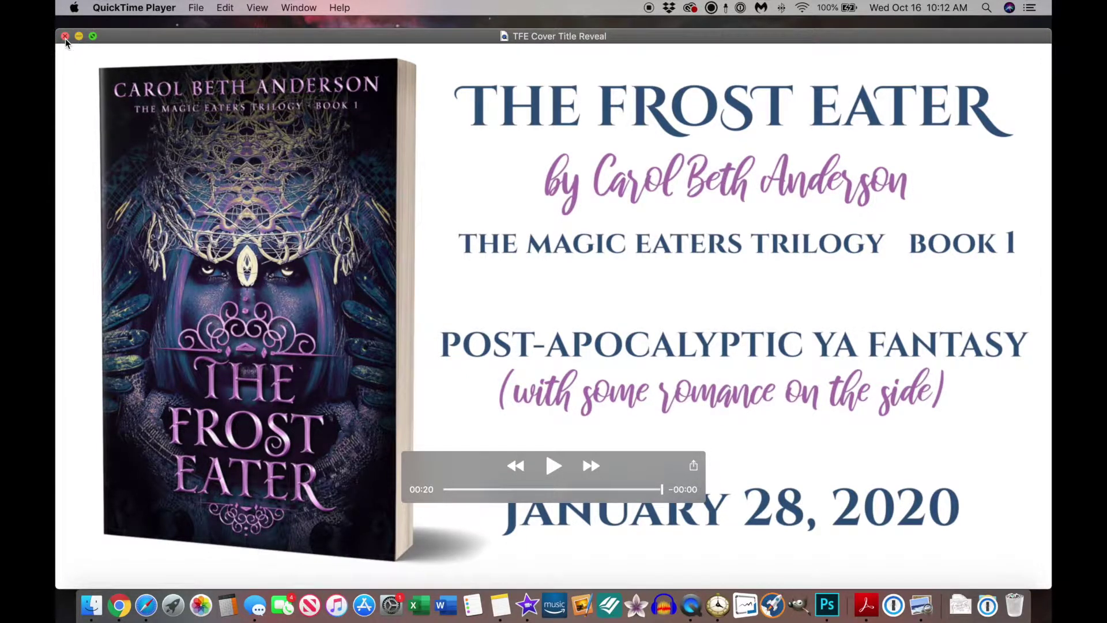
Step: Close the cover title reveal video, then view its iMovie project and the Photoshop cover slide
click(65, 37)
key(super+Tab)
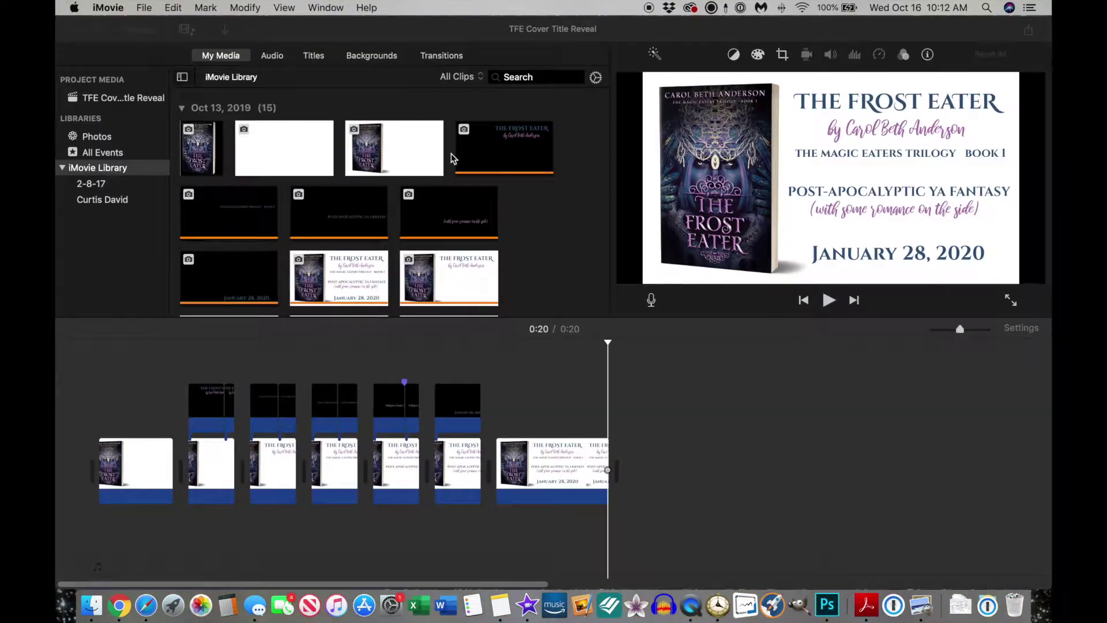
key(super+Tab)
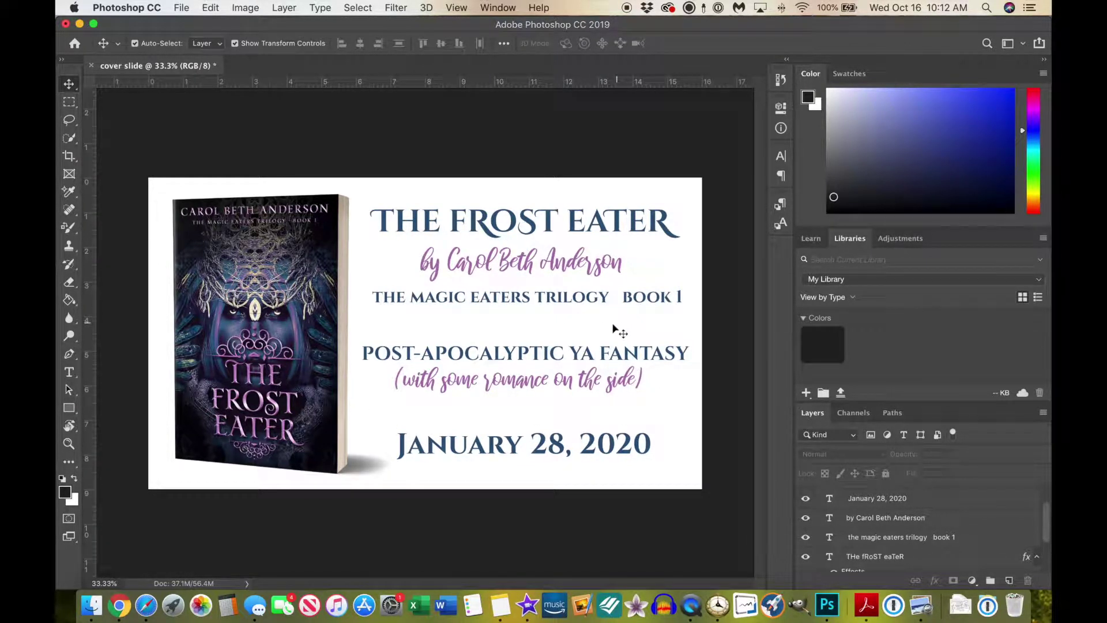
Step: Switch to Safari and look through the free PSD book mockups on the Covervault site
key(super+Tab)
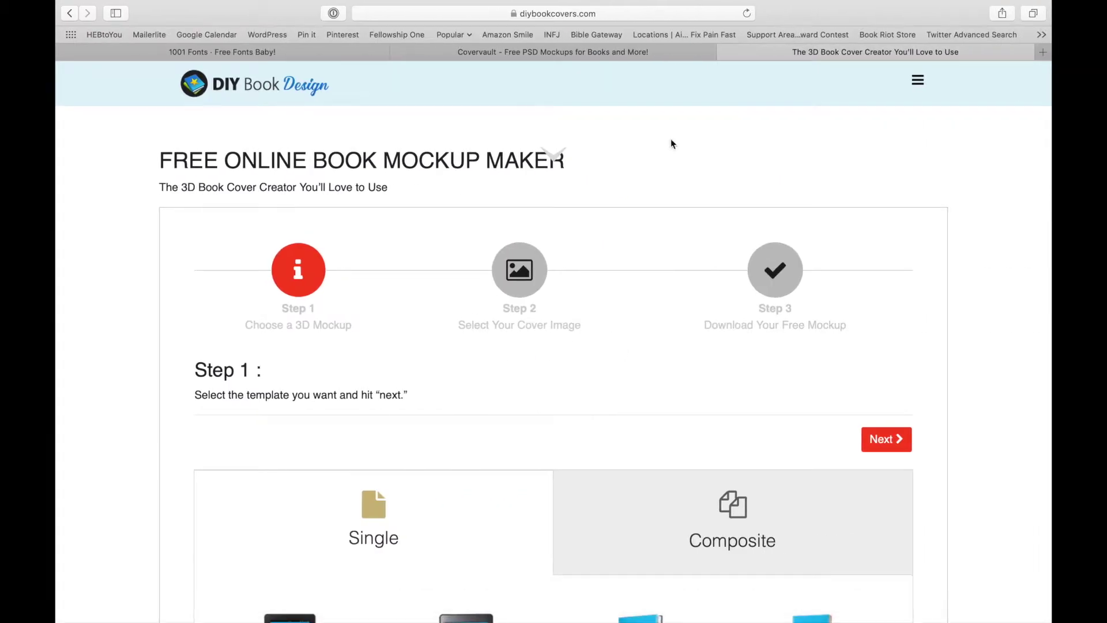
click(580, 53)
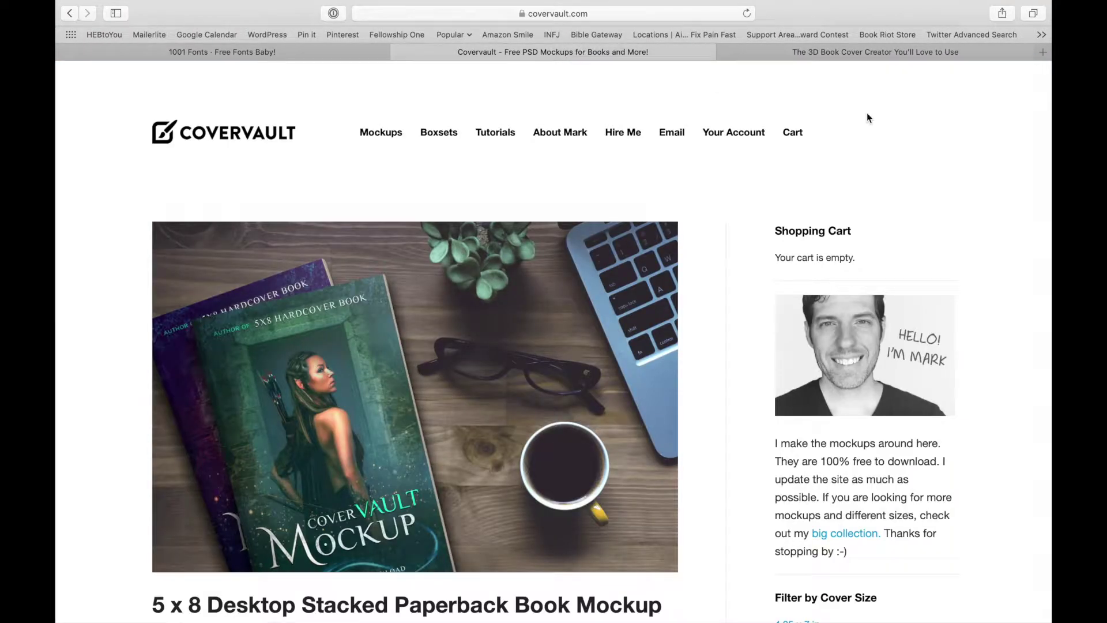
mouse_move(407, 6)
scroll(948, 361, down, 2)
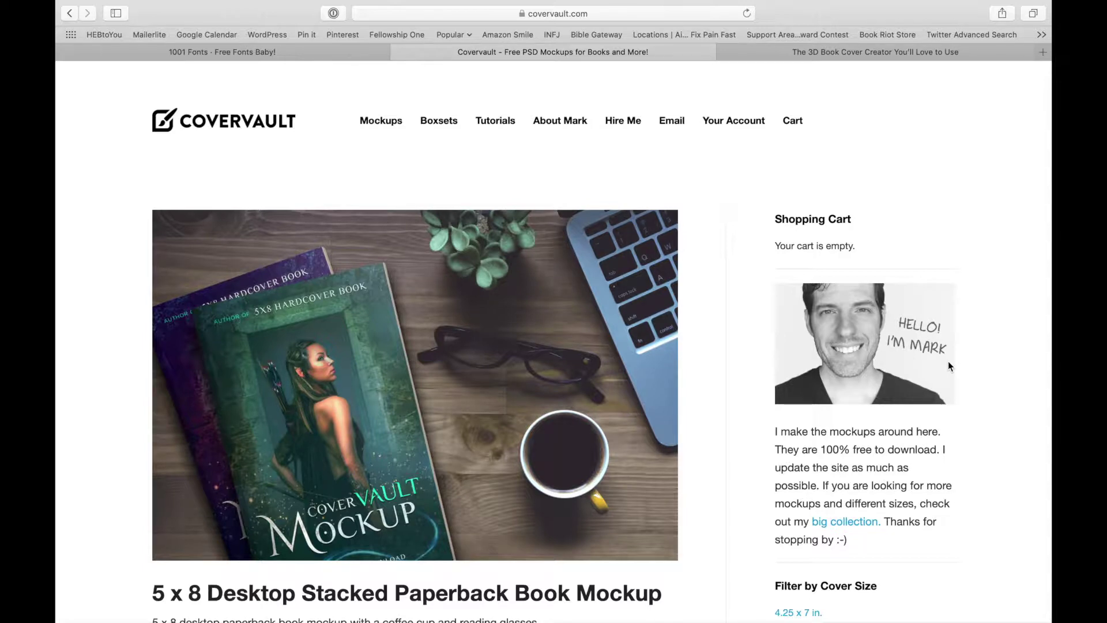
scroll(948, 362, down, 10)
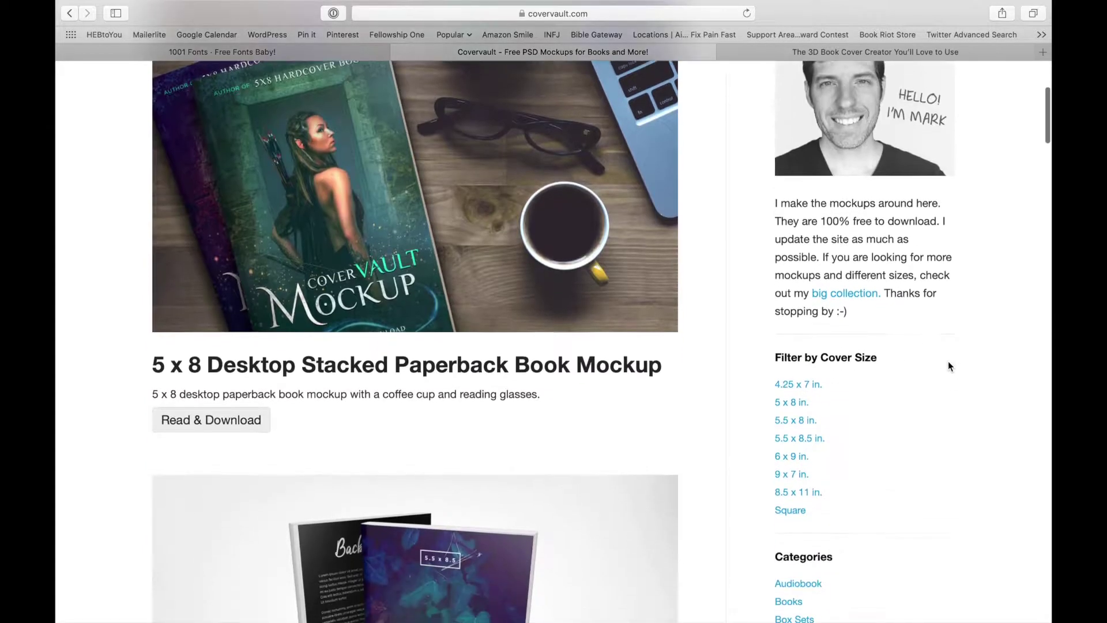
scroll(948, 361, down, 7)
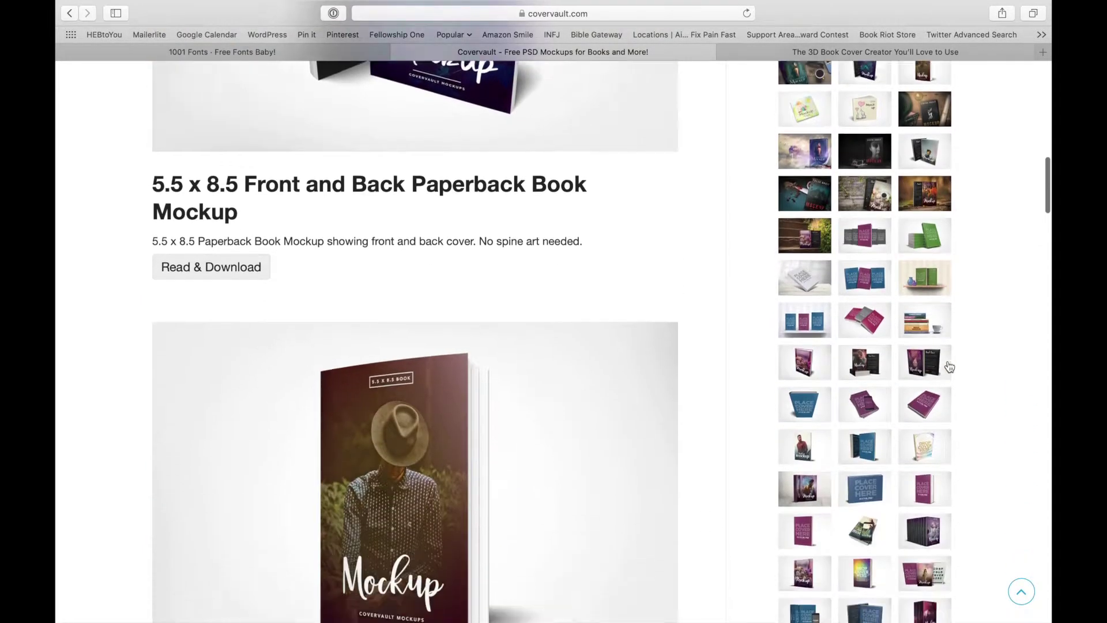
scroll(948, 366, down, 16)
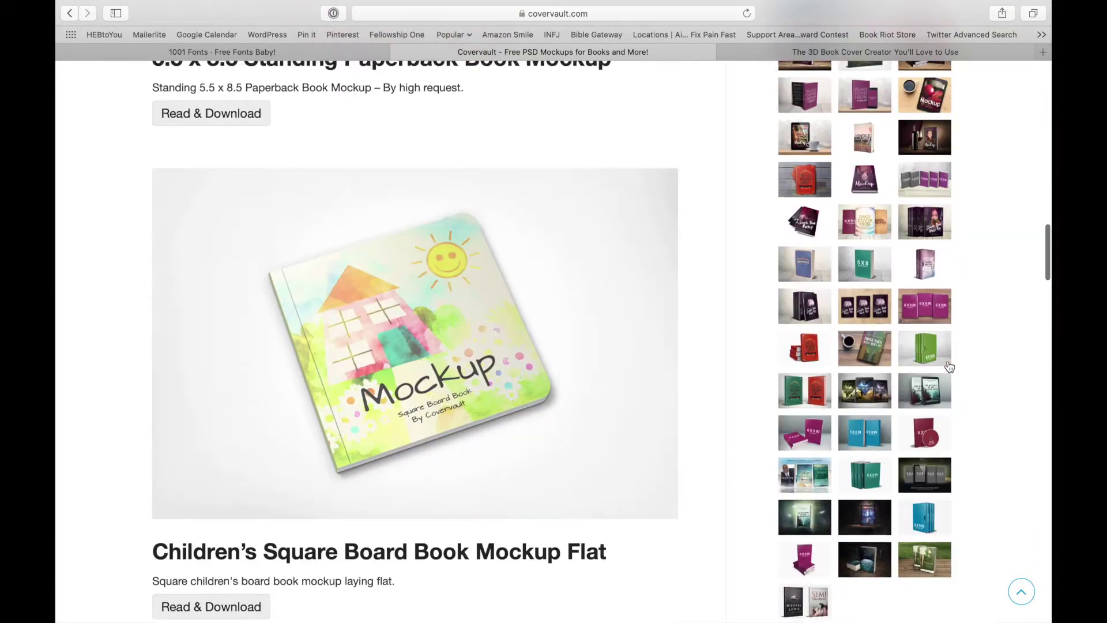
scroll(950, 367, down, 15)
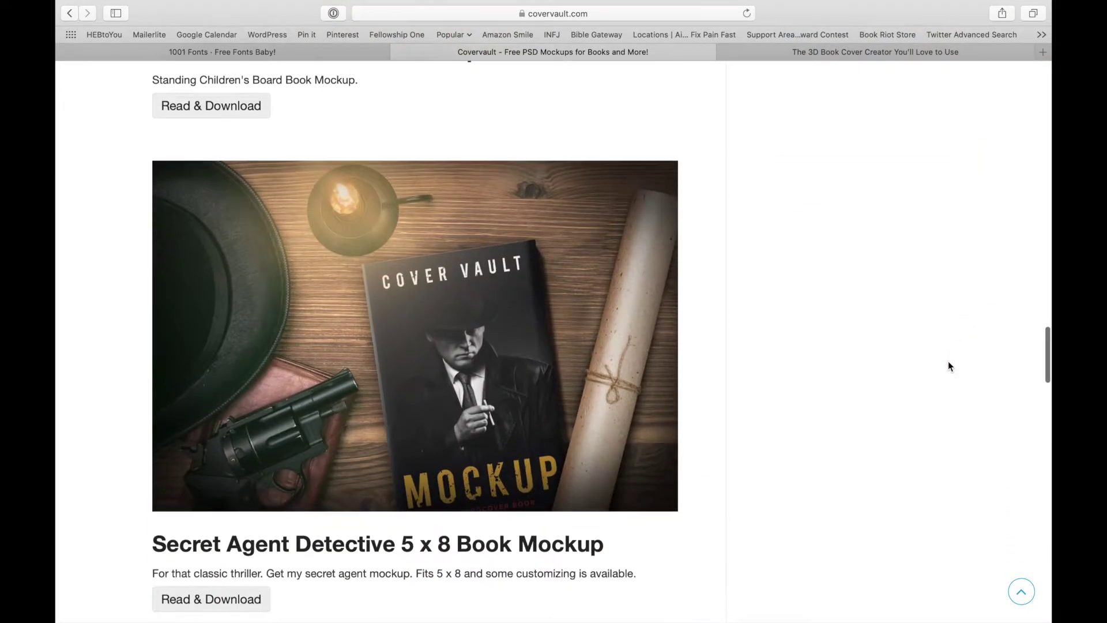
scroll(948, 362, down, 11)
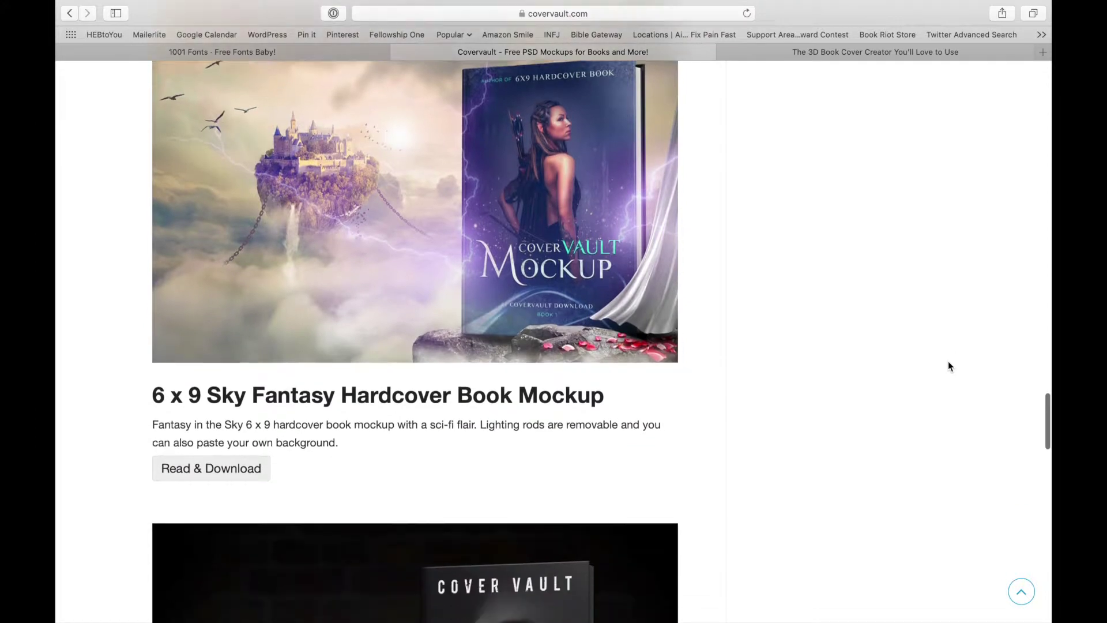
scroll(948, 366, down, 2)
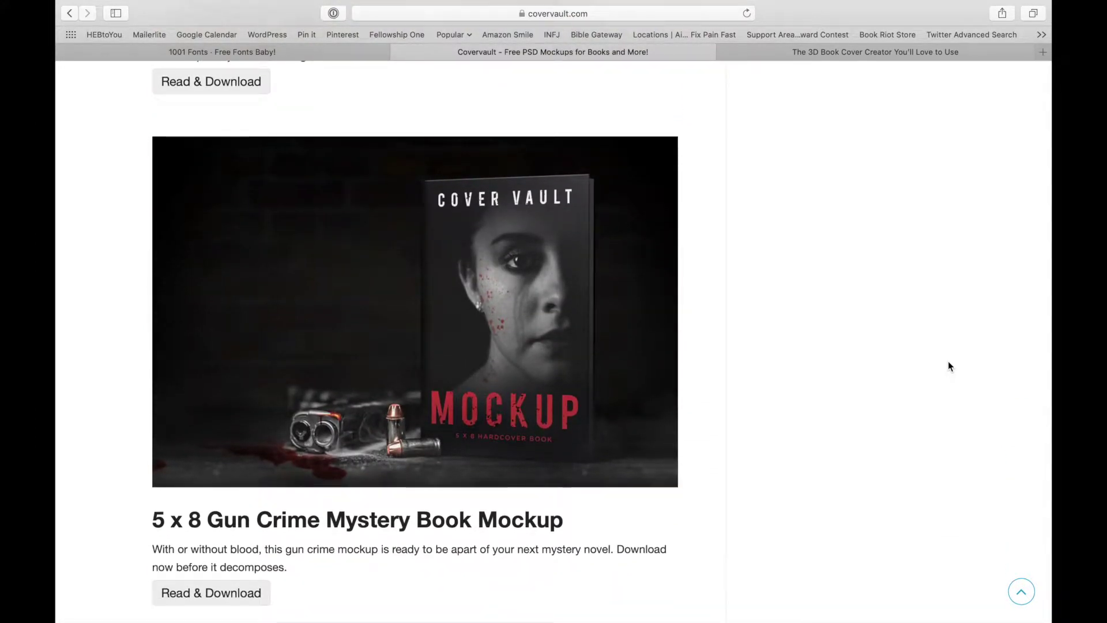
scroll(948, 365, down, 12)
scroll(949, 362, down, 10)
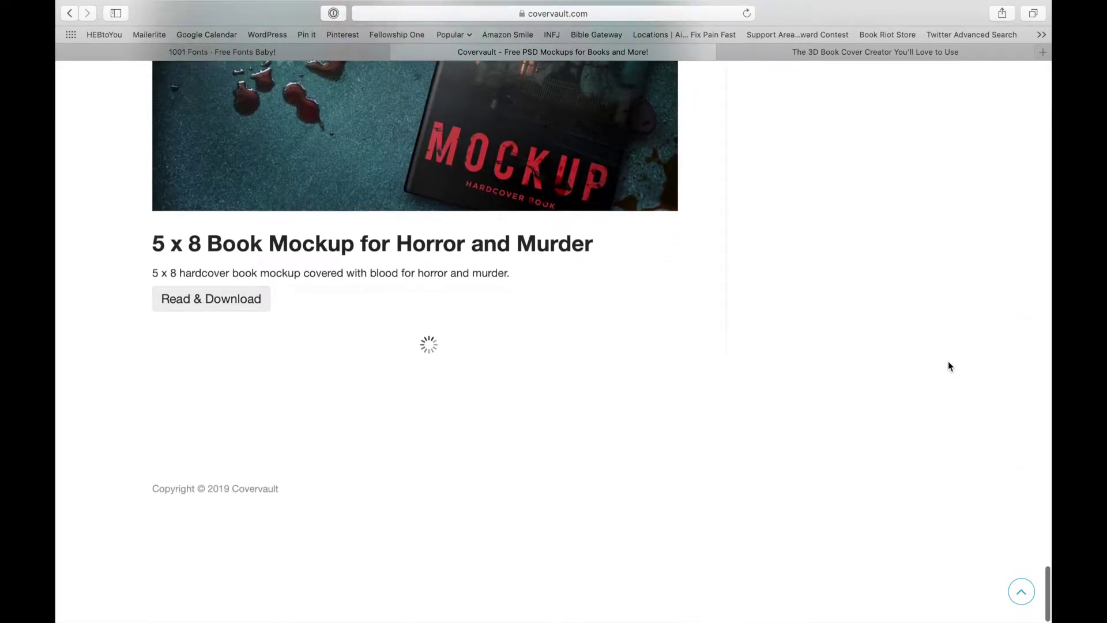
key(Home)
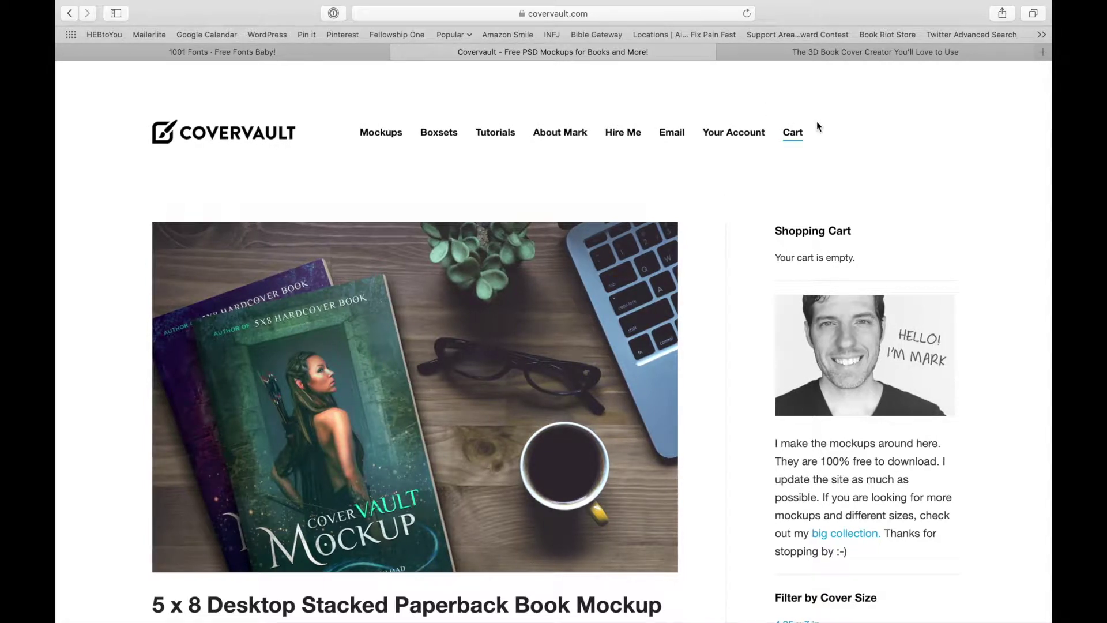
Step: Examine the single-cover templates in the DIY Book Design online mockup maker
click(898, 52)
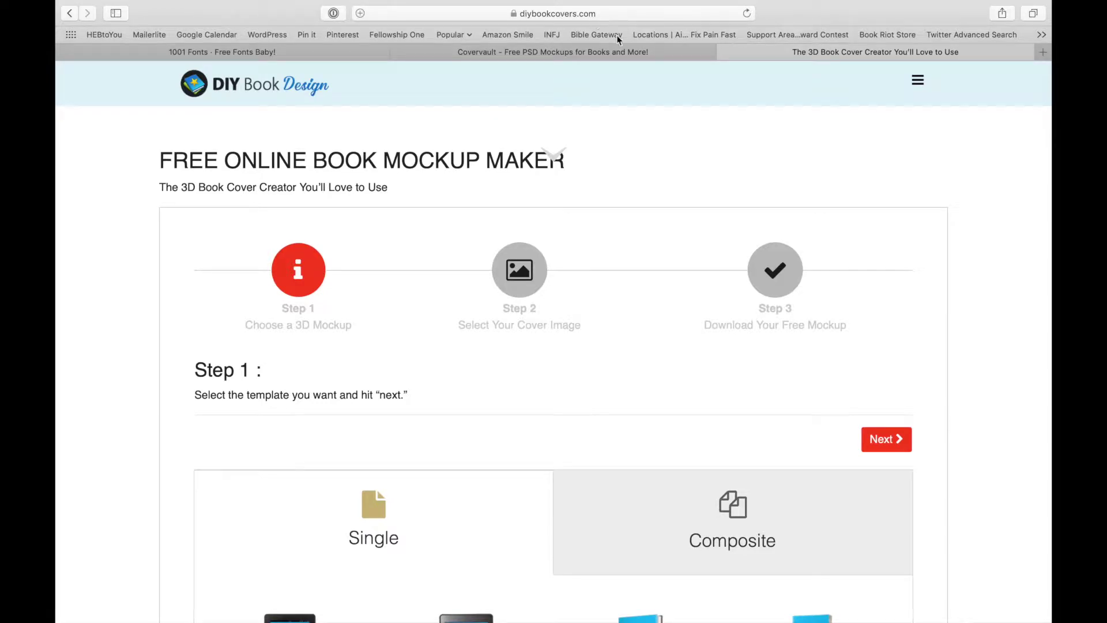
scroll(742, 194, down, 1)
scroll(742, 193, down, 10)
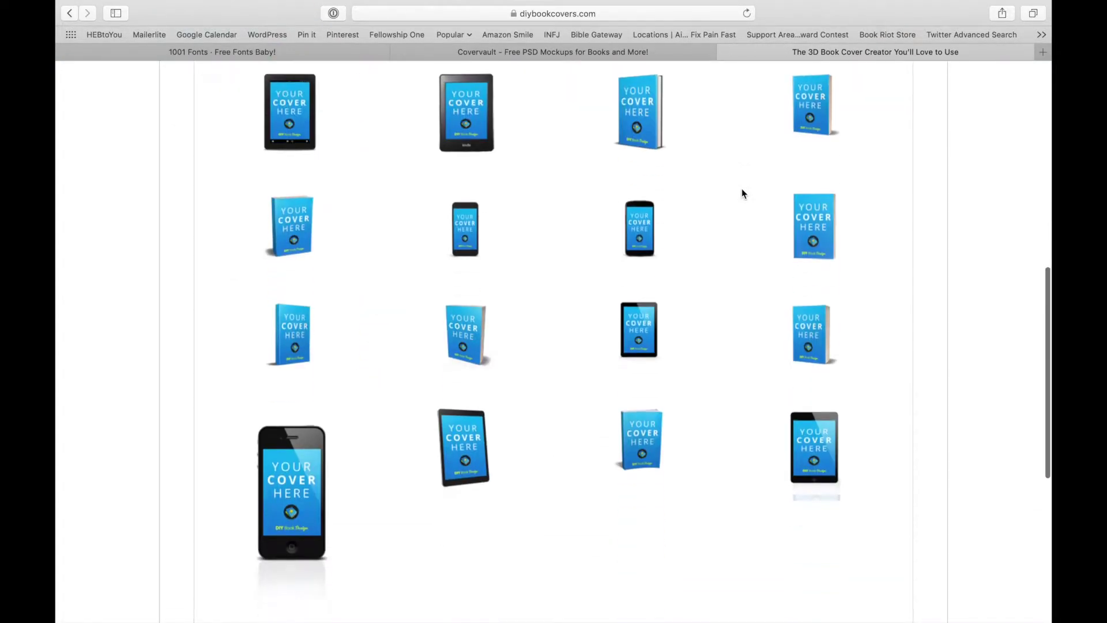
scroll(742, 193, up, 3)
scroll(743, 193, down, 1)
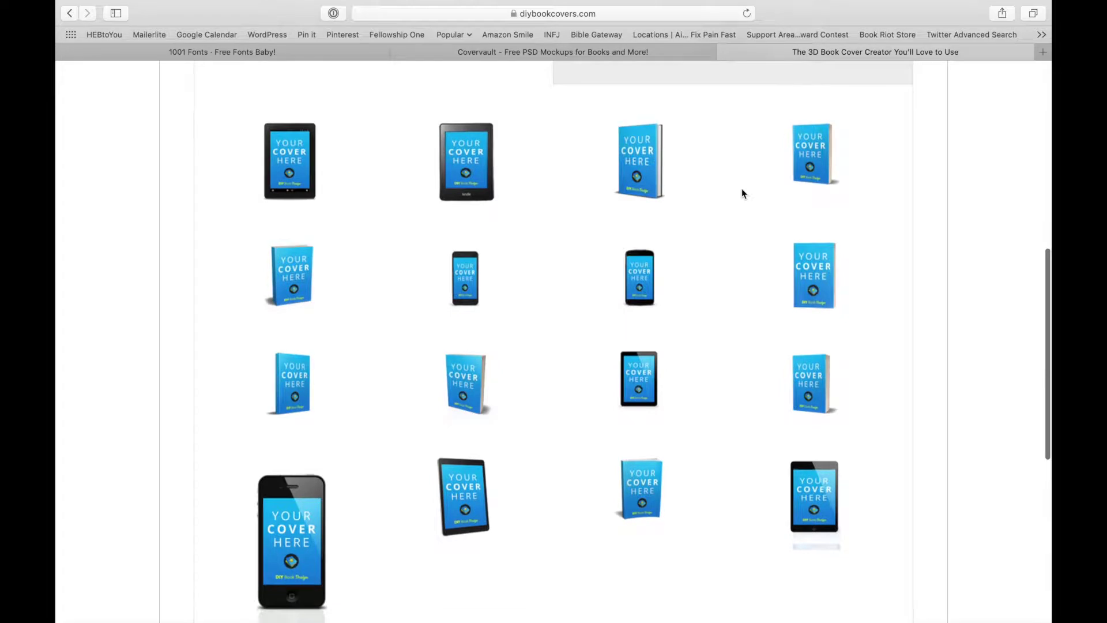
scroll(742, 194, up, 2)
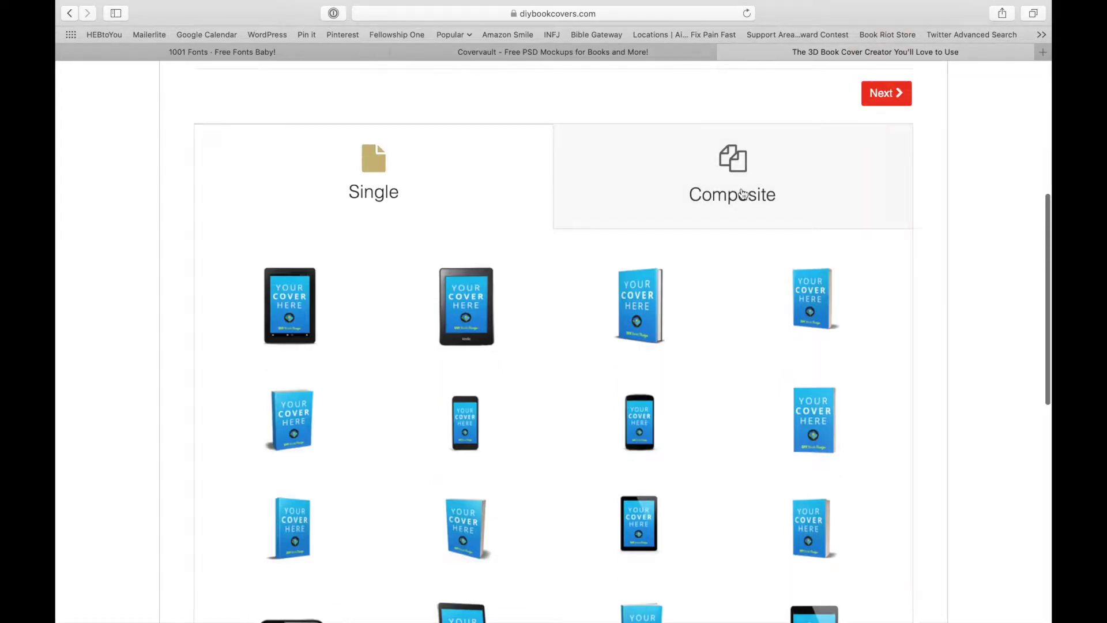
scroll(743, 193, down, 3)
scroll(742, 193, down, 4)
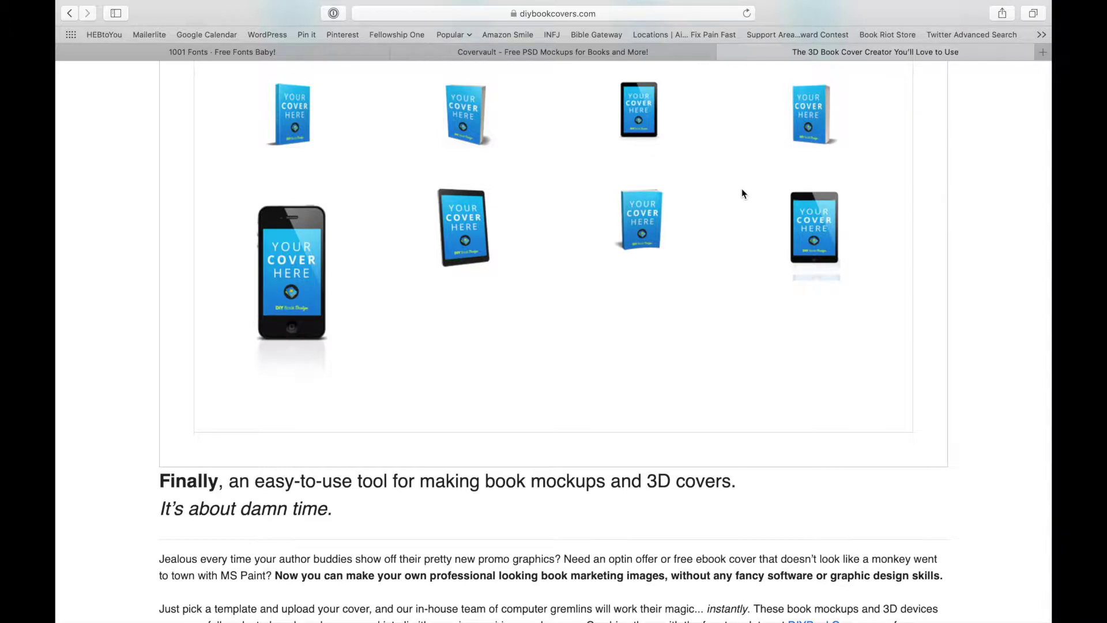
scroll(742, 193, up, 3)
scroll(742, 193, up, 2)
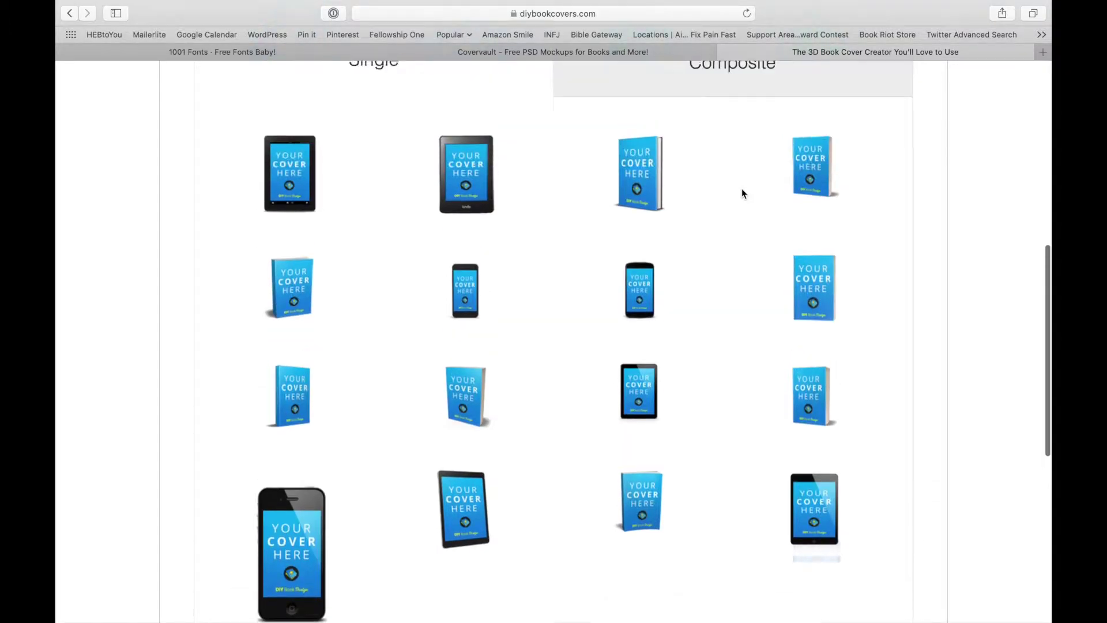
Step: Compare the Covervault mockup site with the DIY Book Design template page
click(570, 52)
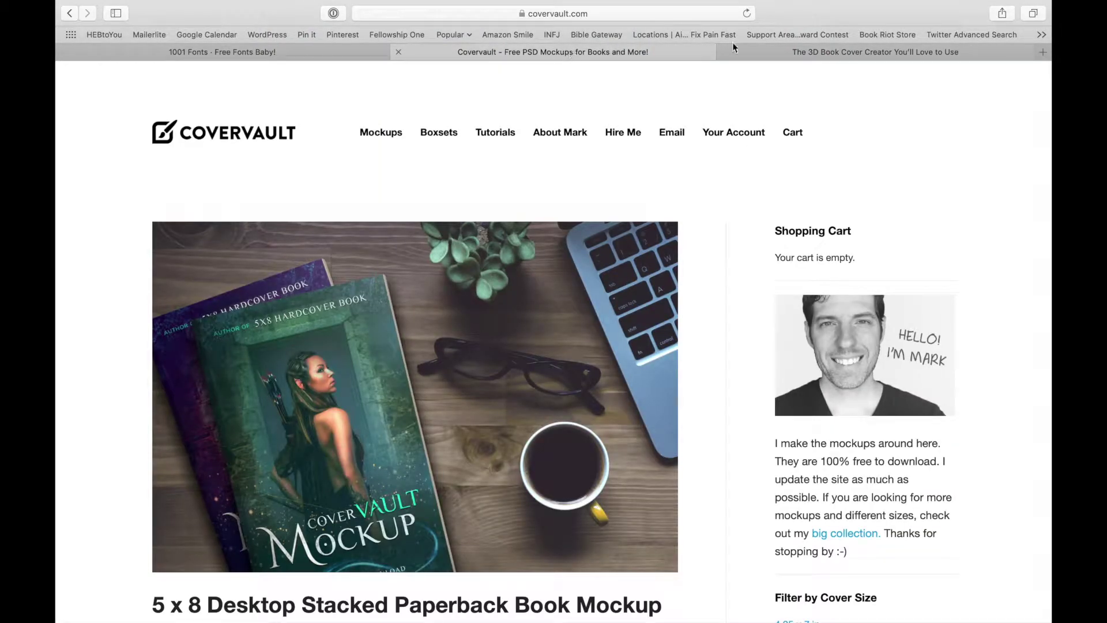
click(822, 55)
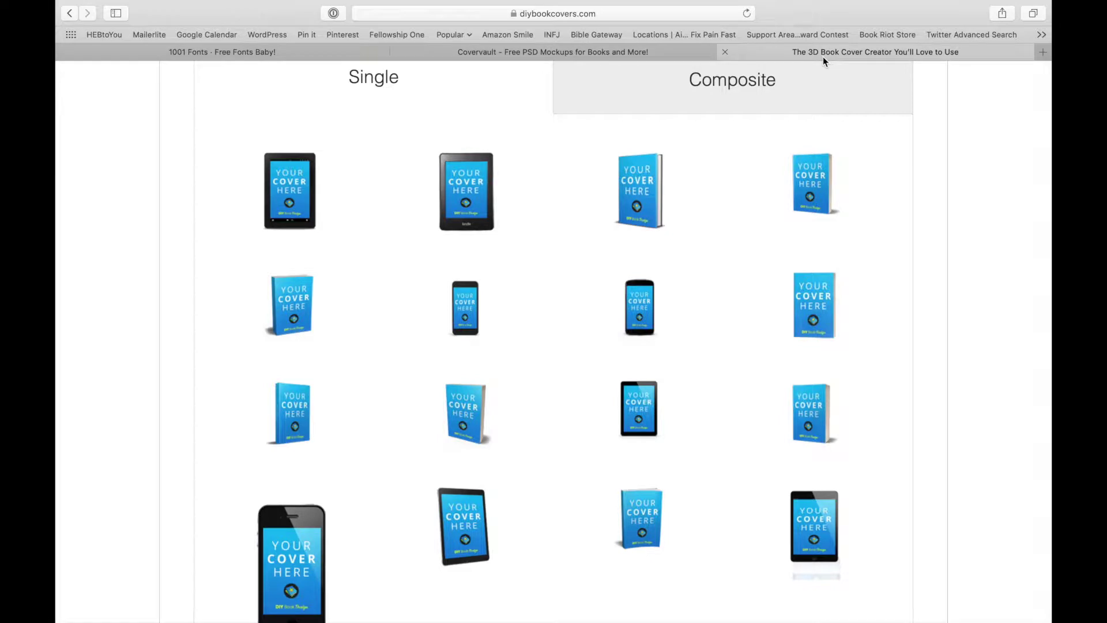
click(610, 51)
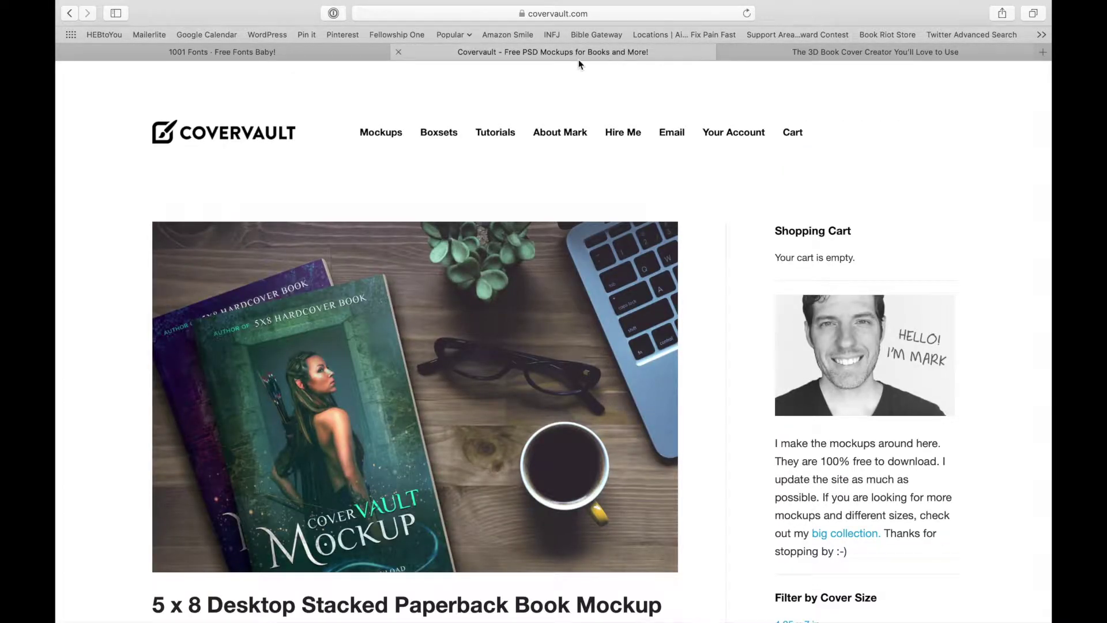
click(797, 52)
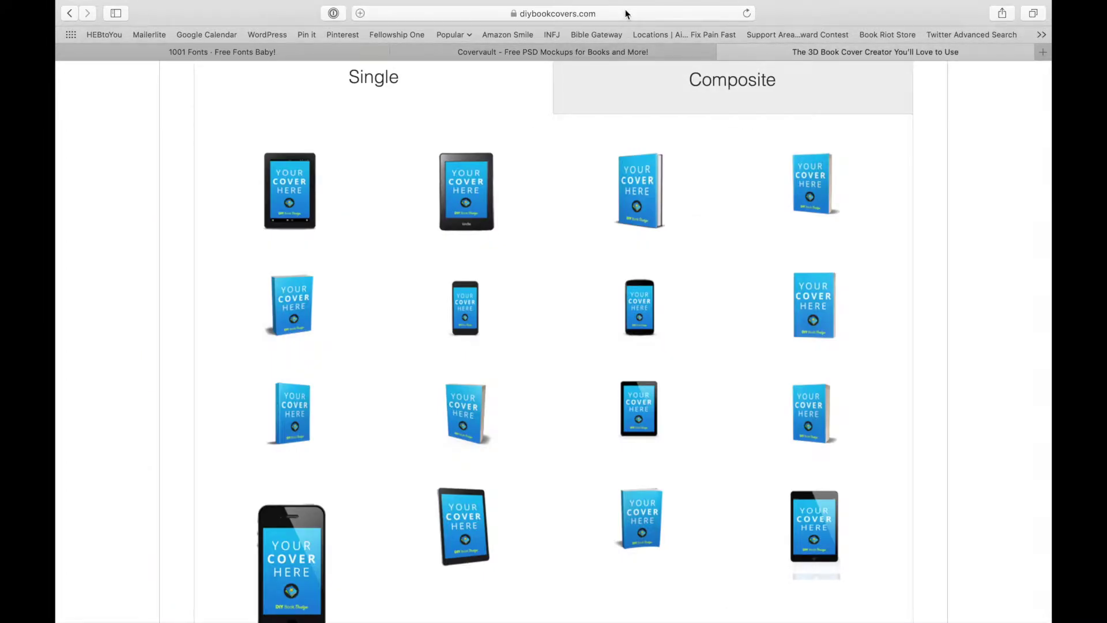
Step: Go to the 1001 Fonts site and limit the font list to free commercial use fonts
click(268, 52)
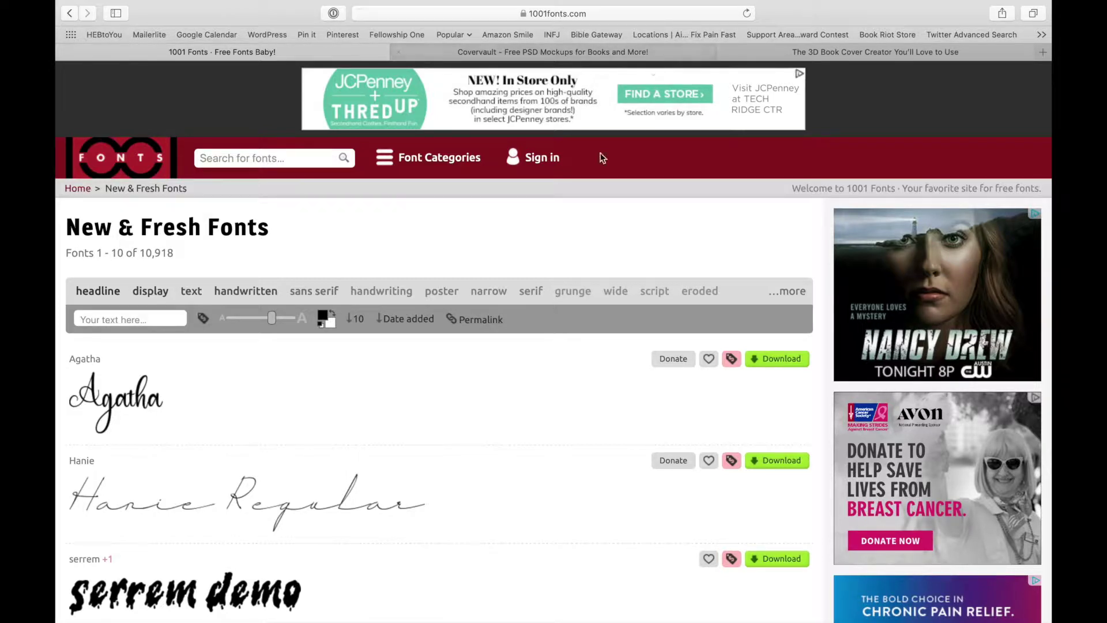
scroll(555, 227, down, 1)
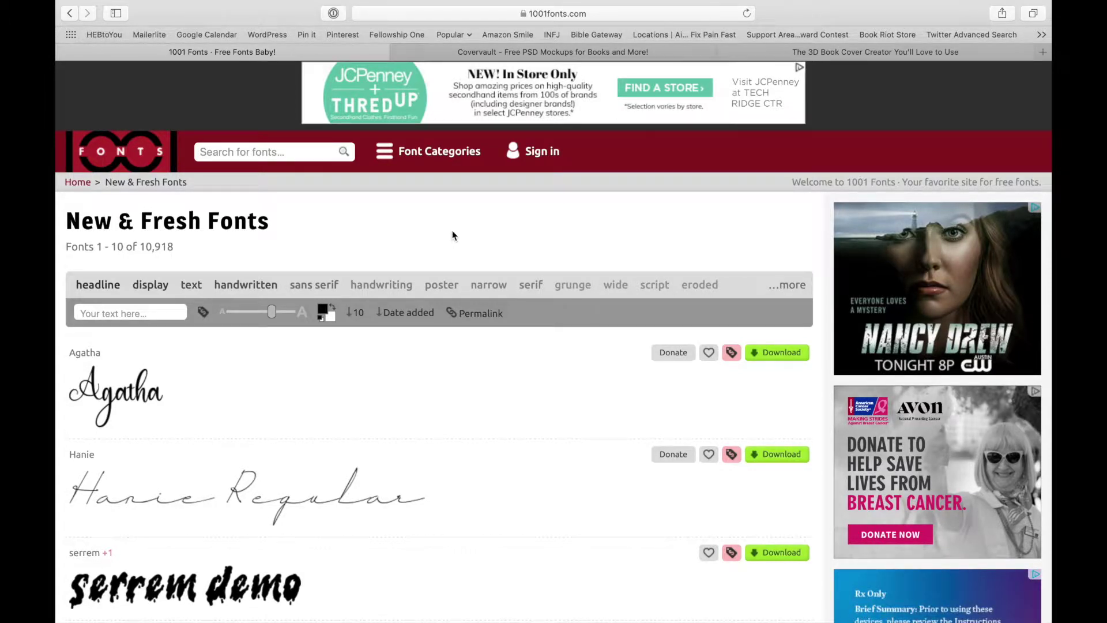
click(203, 315)
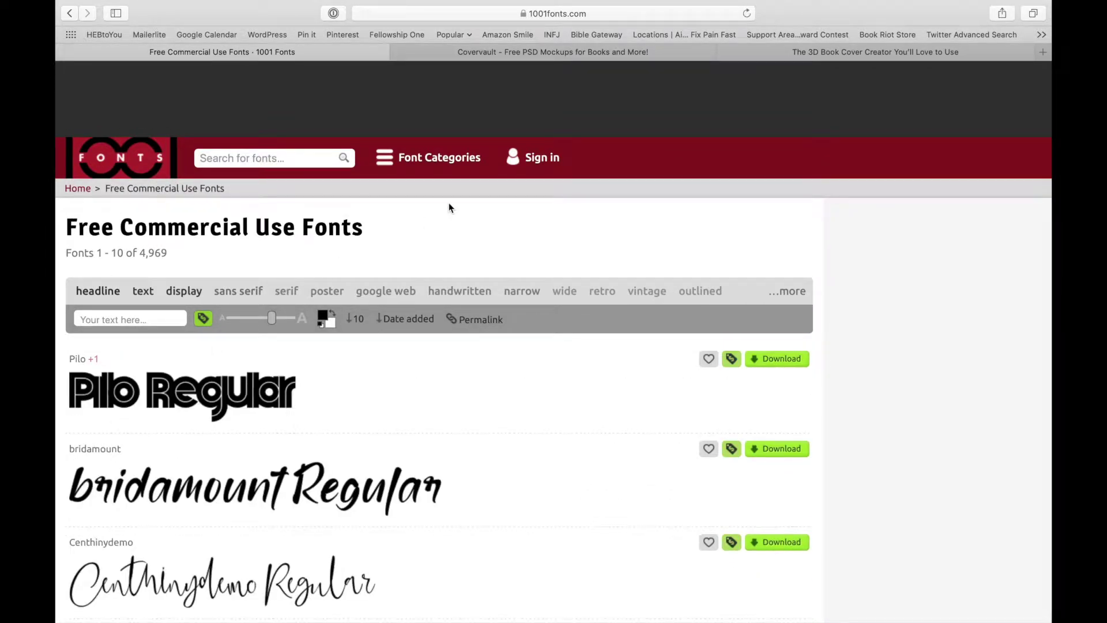
Step: Check the author line's font on the Photoshop cover slide and return to the free commercial use fonts in Safari
key(super+Tab)
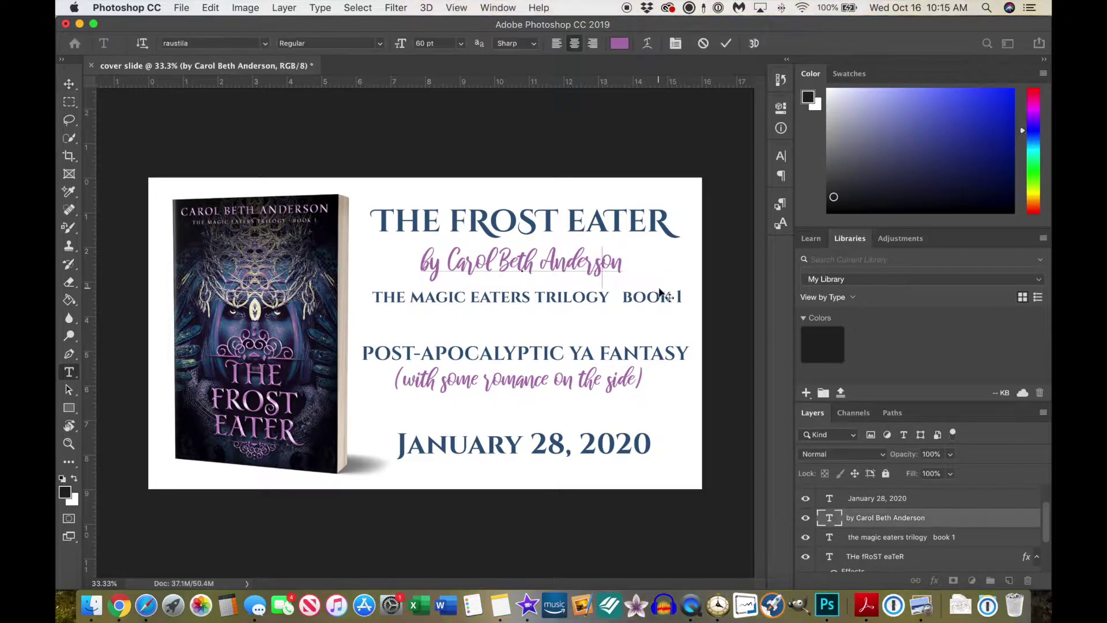
key(ctrl+Right)
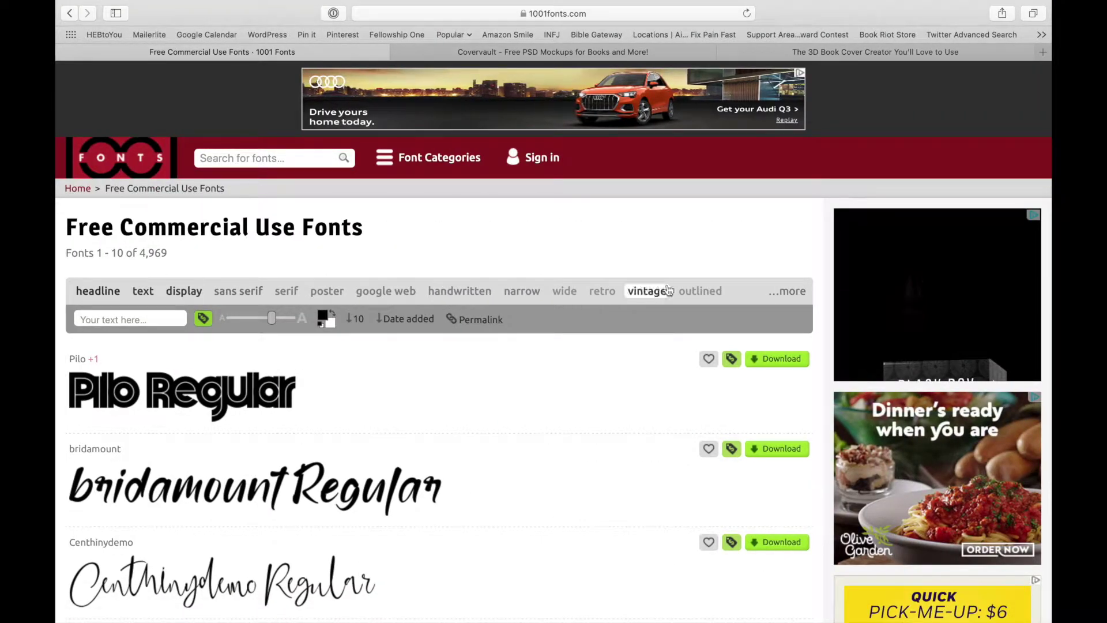
click(205, 320)
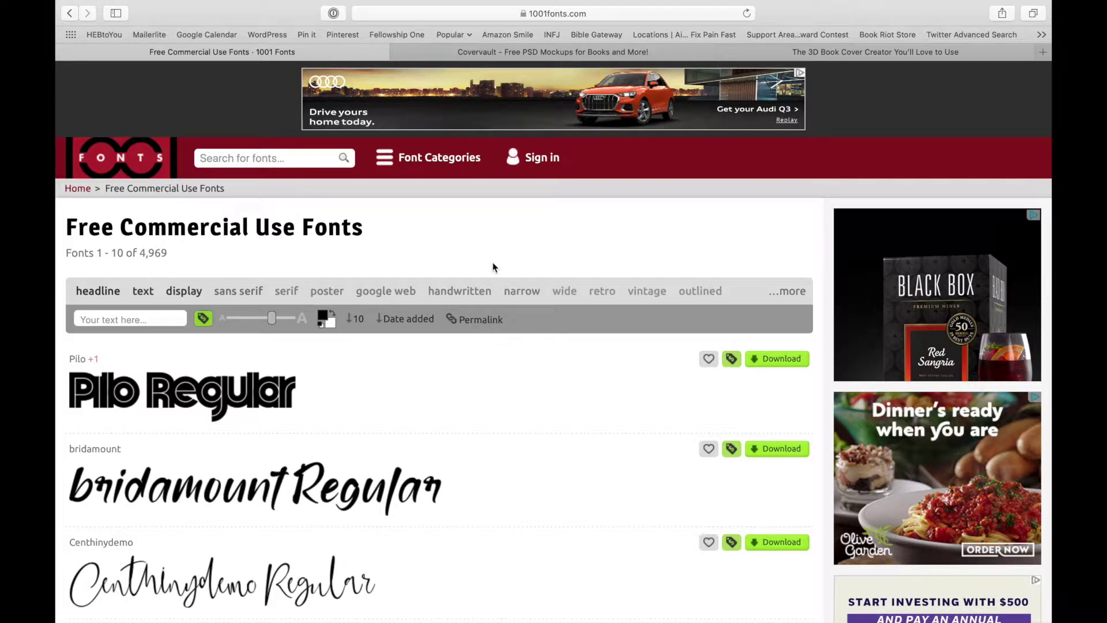
Step: Narrow the fonts to the handwritten and serif tags and look through the matching fonts
click(460, 293)
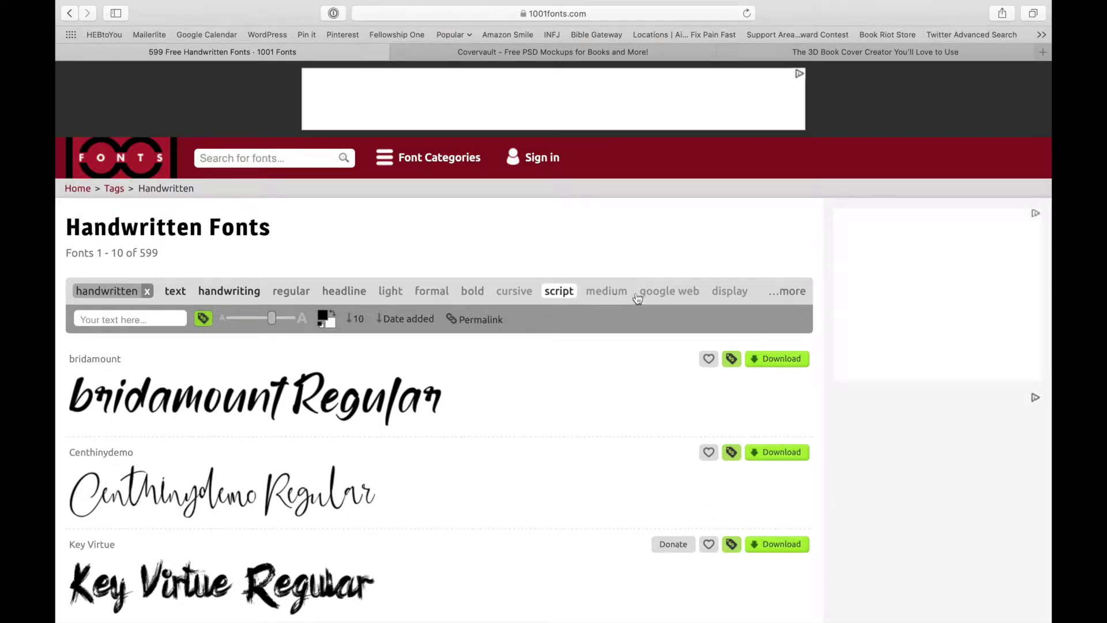
click(801, 293)
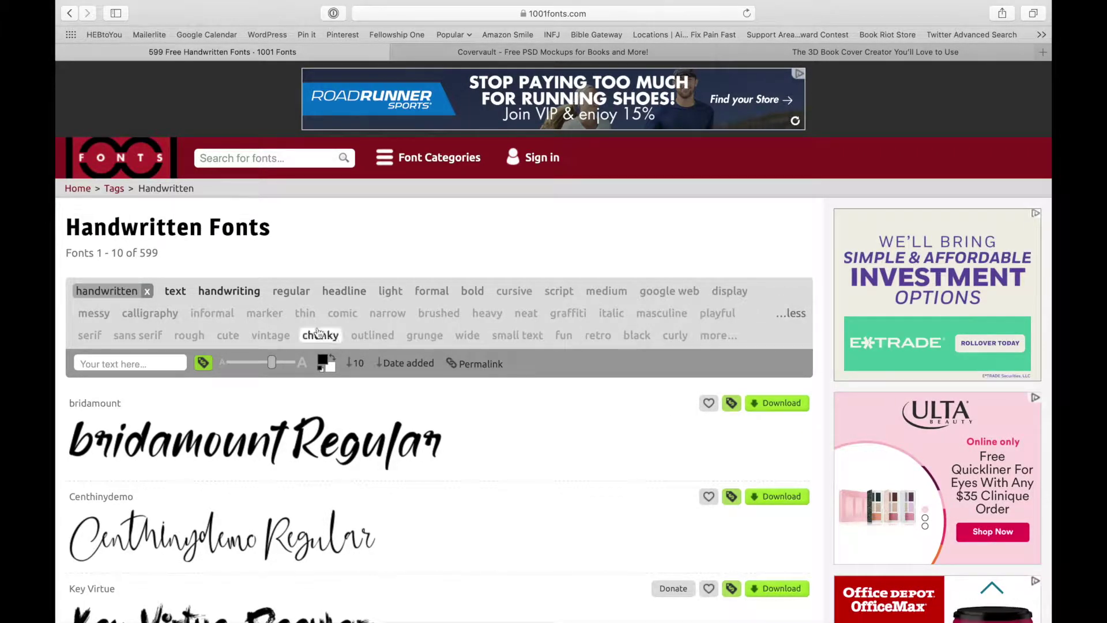
scroll(109, 333, down, 2)
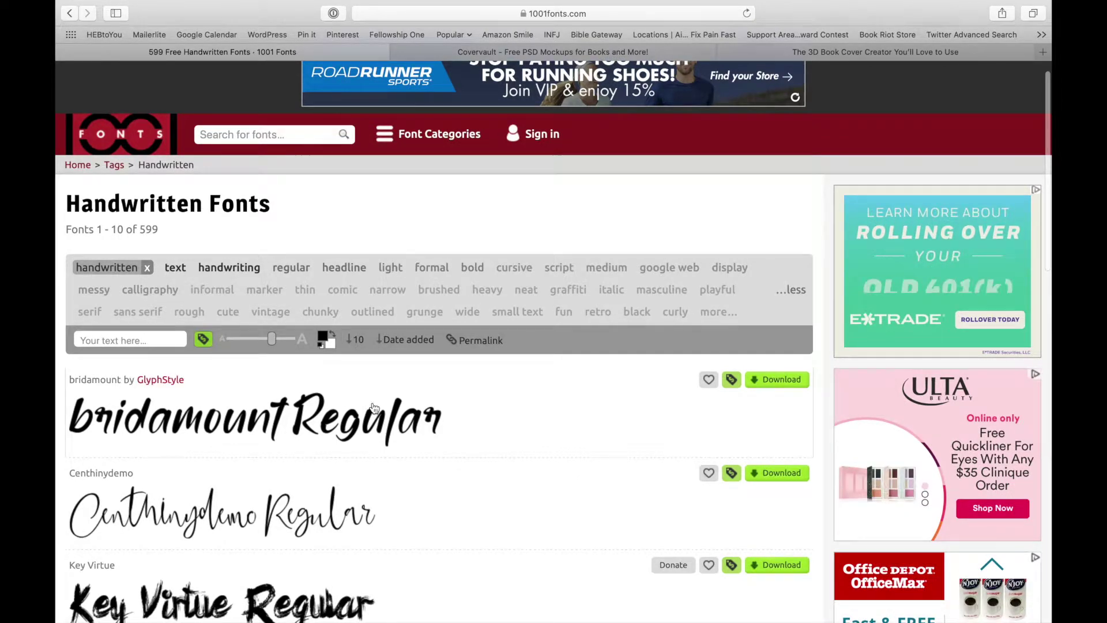
click(87, 313)
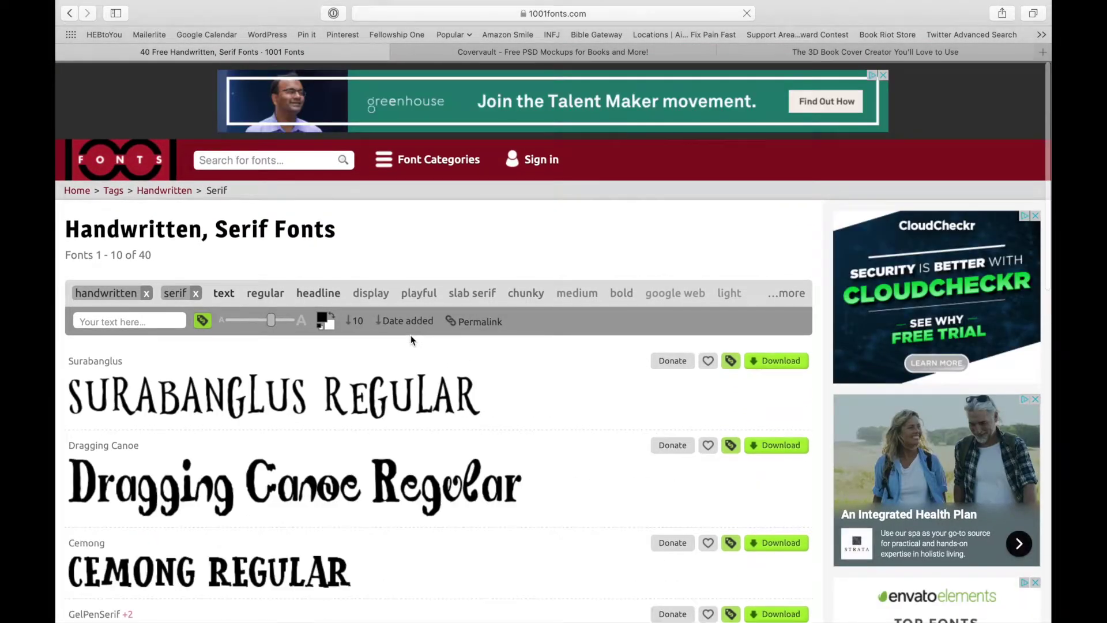
scroll(411, 339, down, 1)
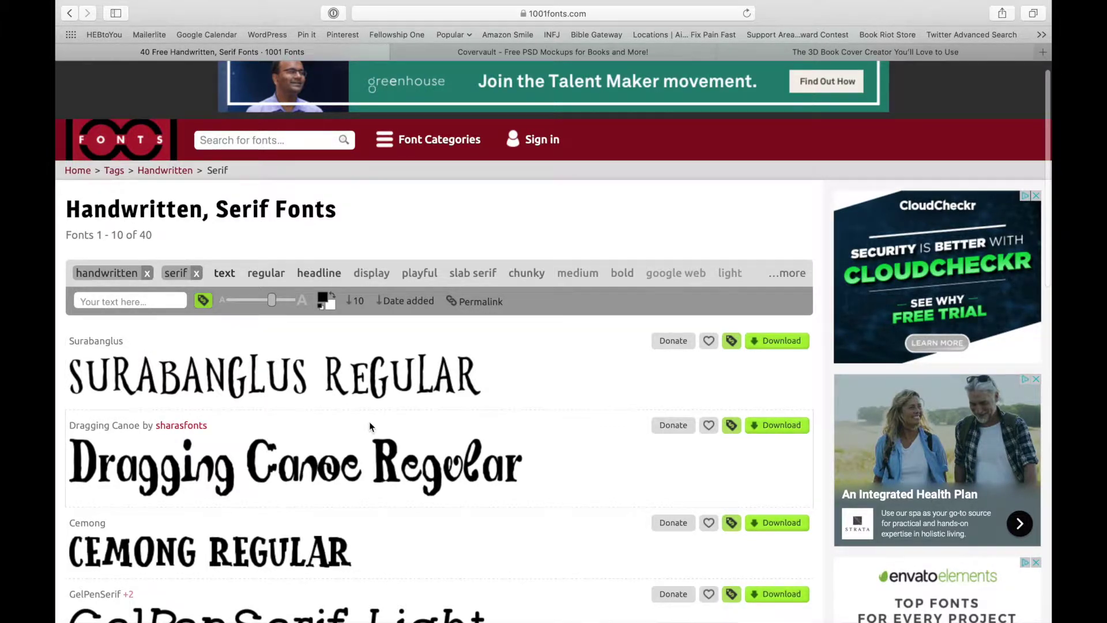
scroll(369, 425, down, 4)
scroll(369, 426, up, 4)
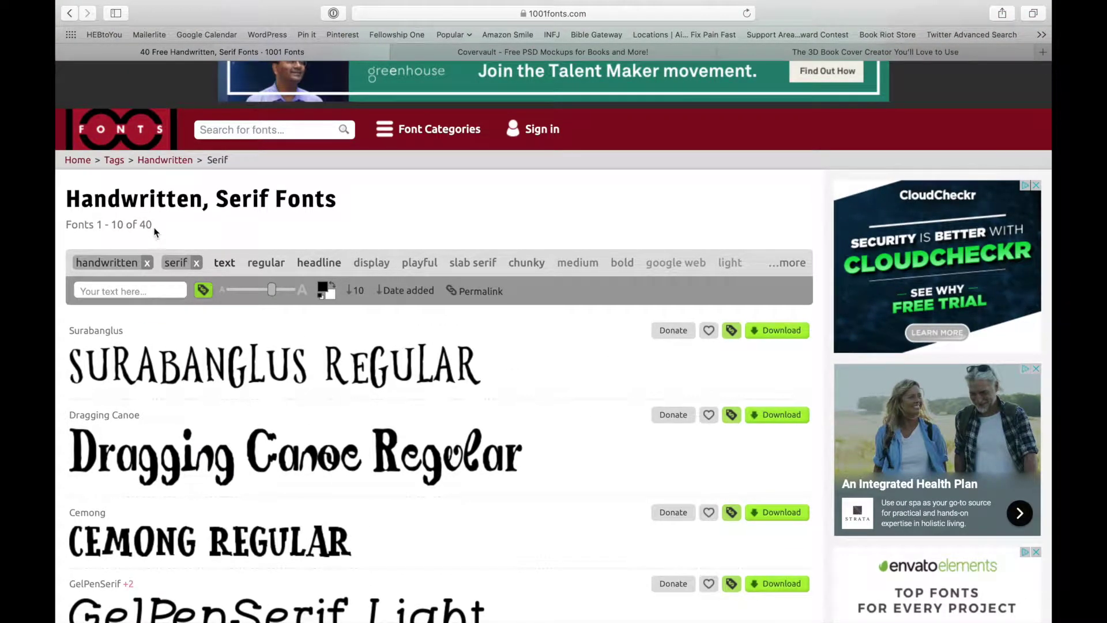
Step: Preview the handwritten serif fonts with the sample text THE AWESOME BOOK and look through the results
click(132, 293)
text(THE A)
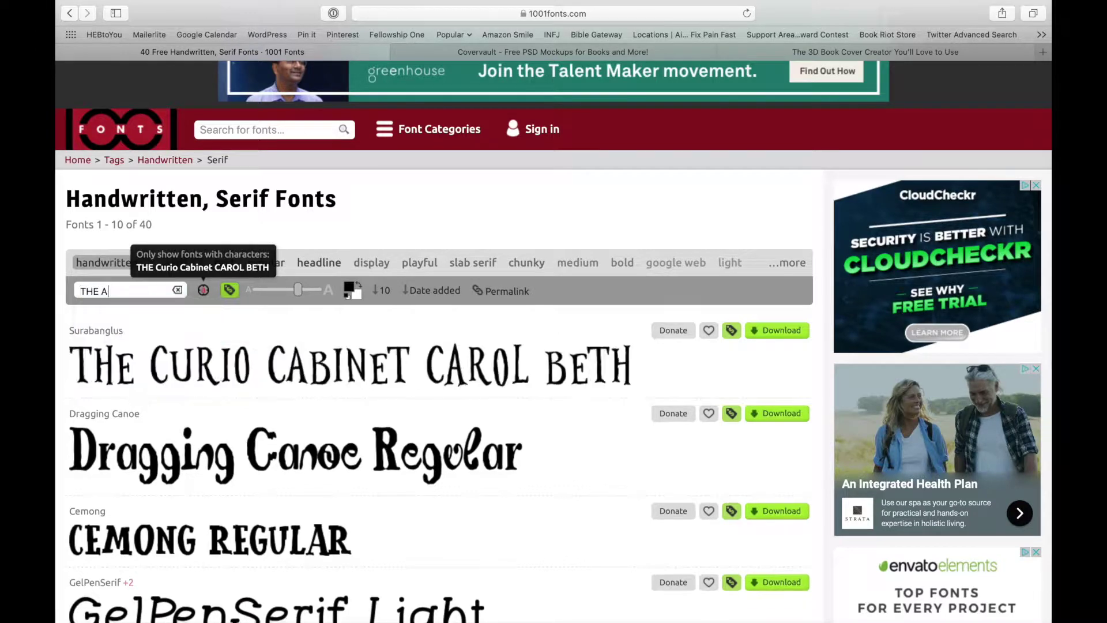
text(WESOME BOO)
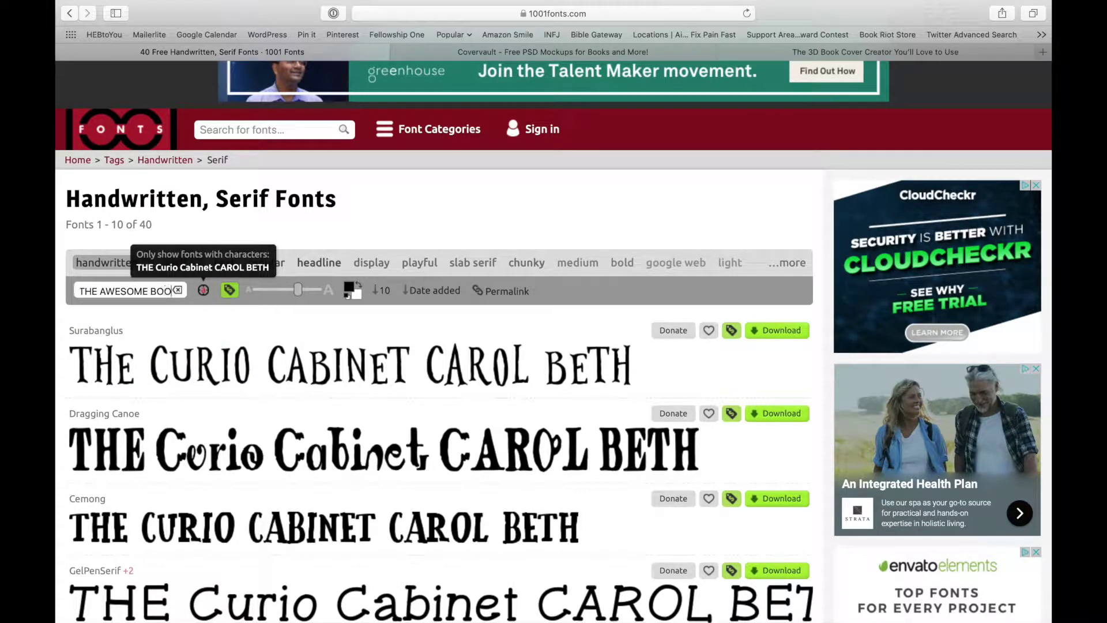
text(K)
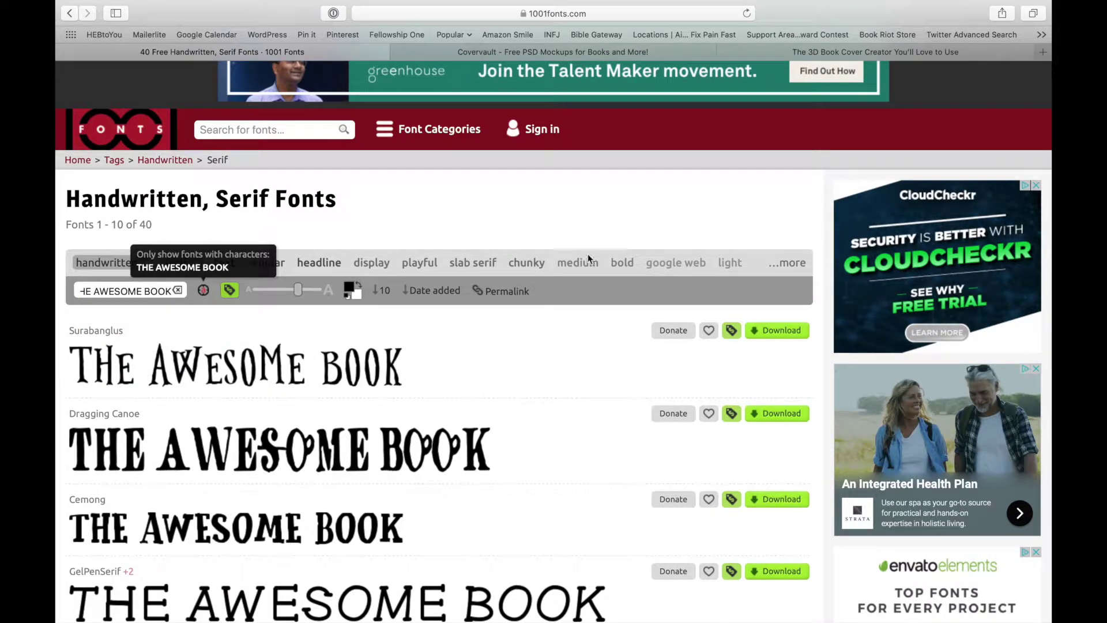
scroll(267, 457, down, 2)
scroll(268, 457, down, 3)
scroll(268, 457, up, 2)
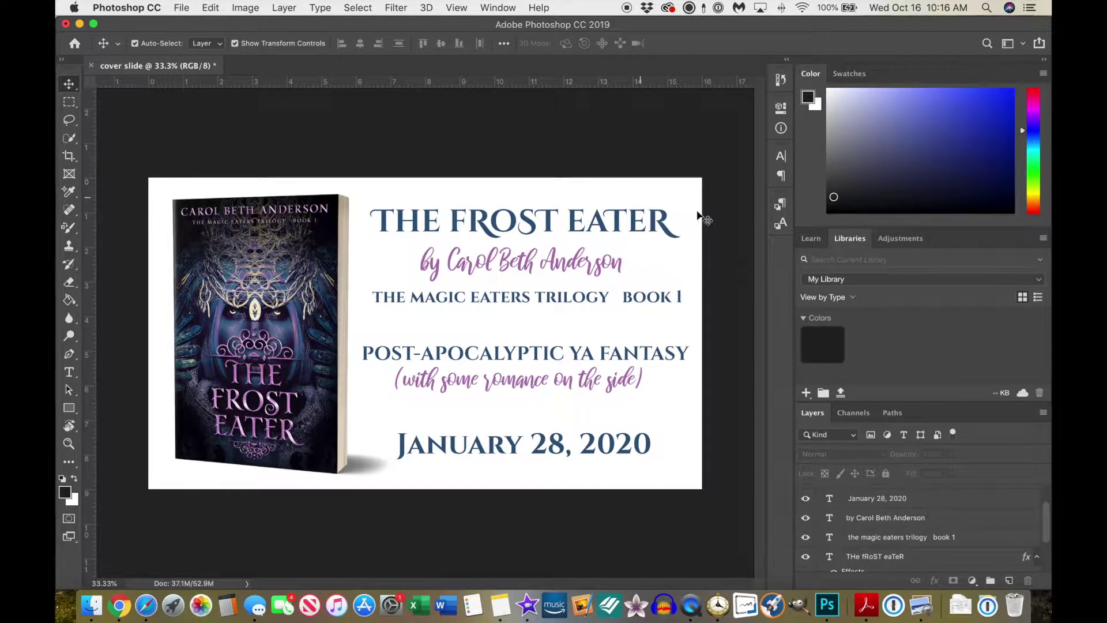
Step: In the Photoshop cover slide, pick out the white Background layer and the 3D book mockup layer
click(678, 194)
scroll(857, 502, down, 3)
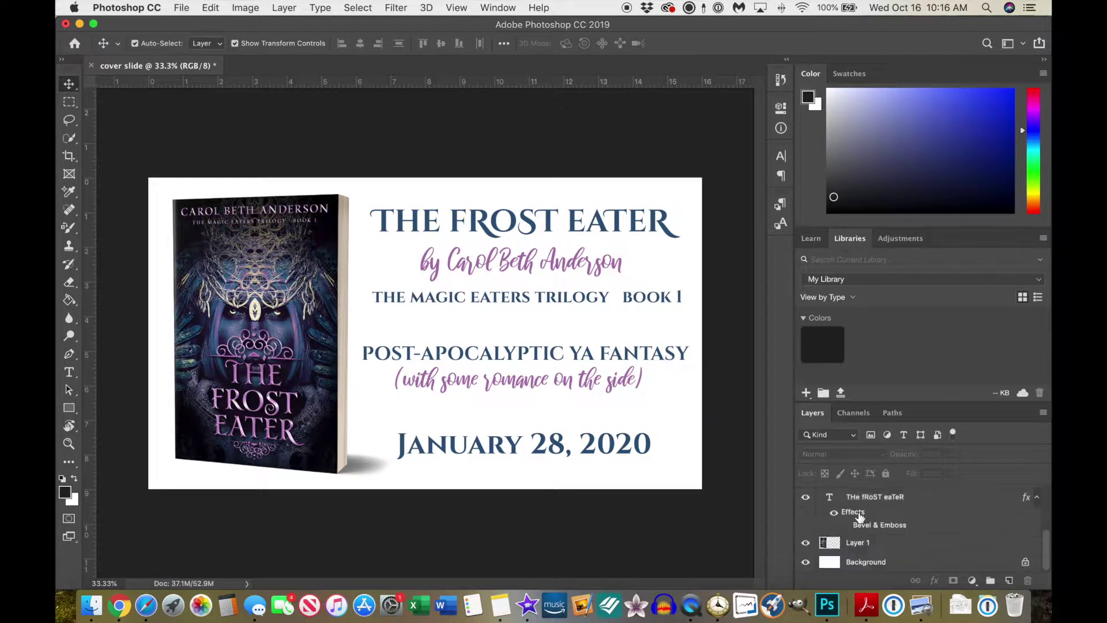
click(853, 562)
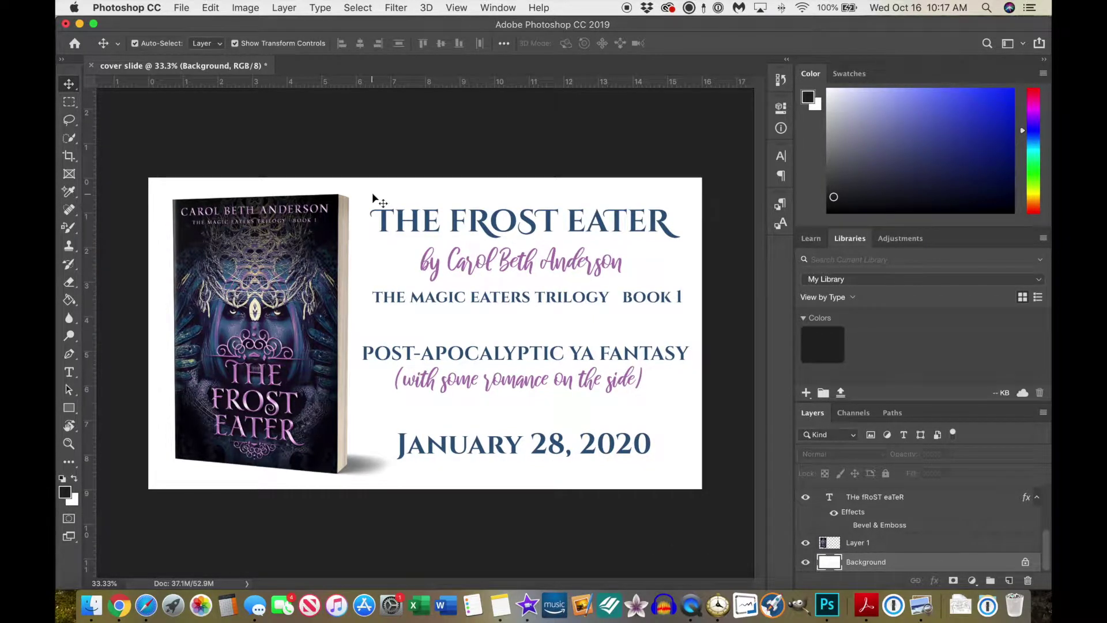
click(276, 323)
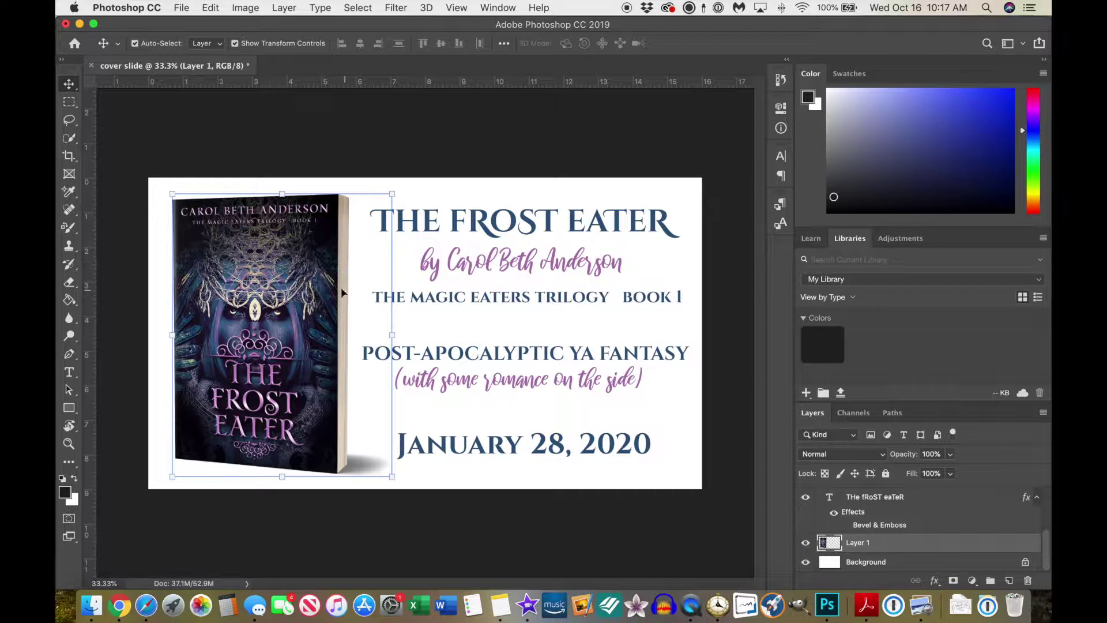
Step: Select the slide's text lines one after another, from the title to the release date, to check their separate layers, and deselect
click(524, 218)
click(528, 269)
key(ctrl+t)
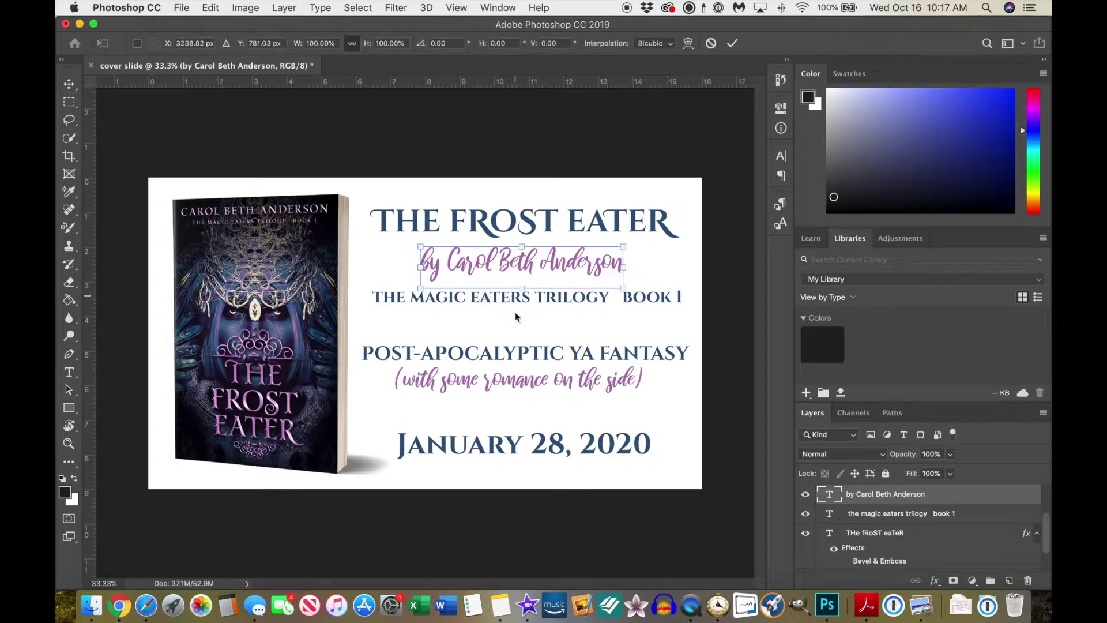
click(511, 360)
click(493, 355)
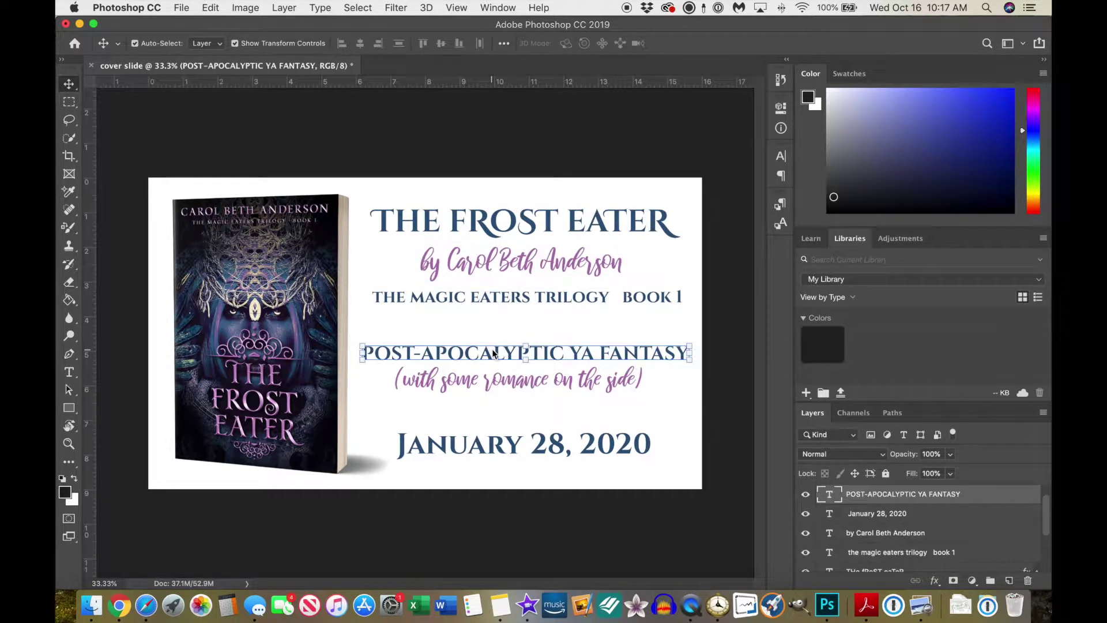
click(492, 378)
click(518, 450)
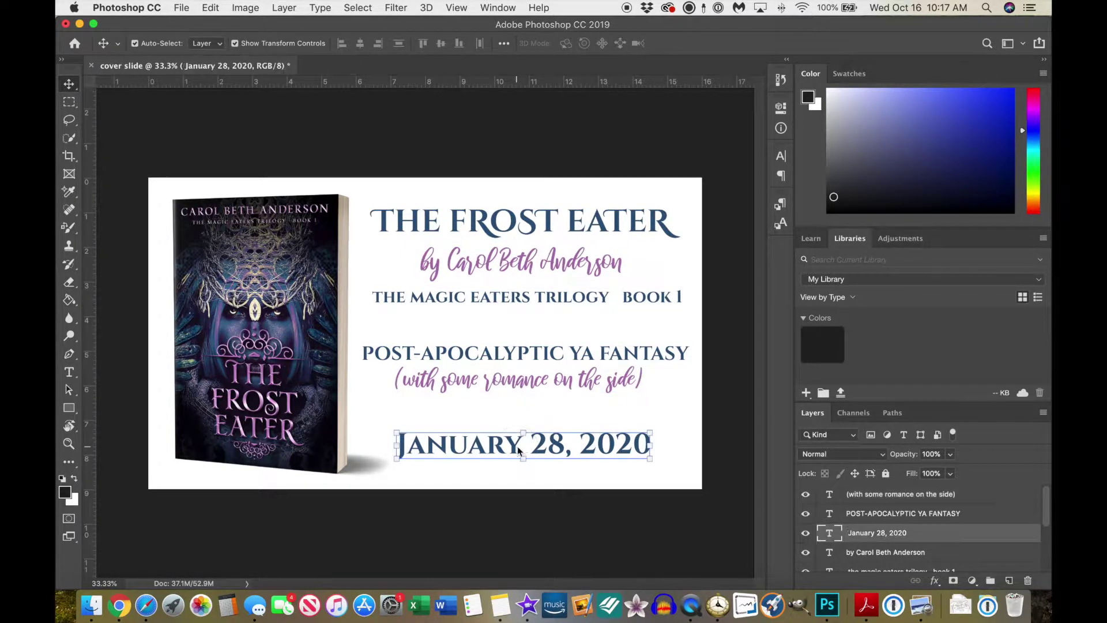
click(721, 338)
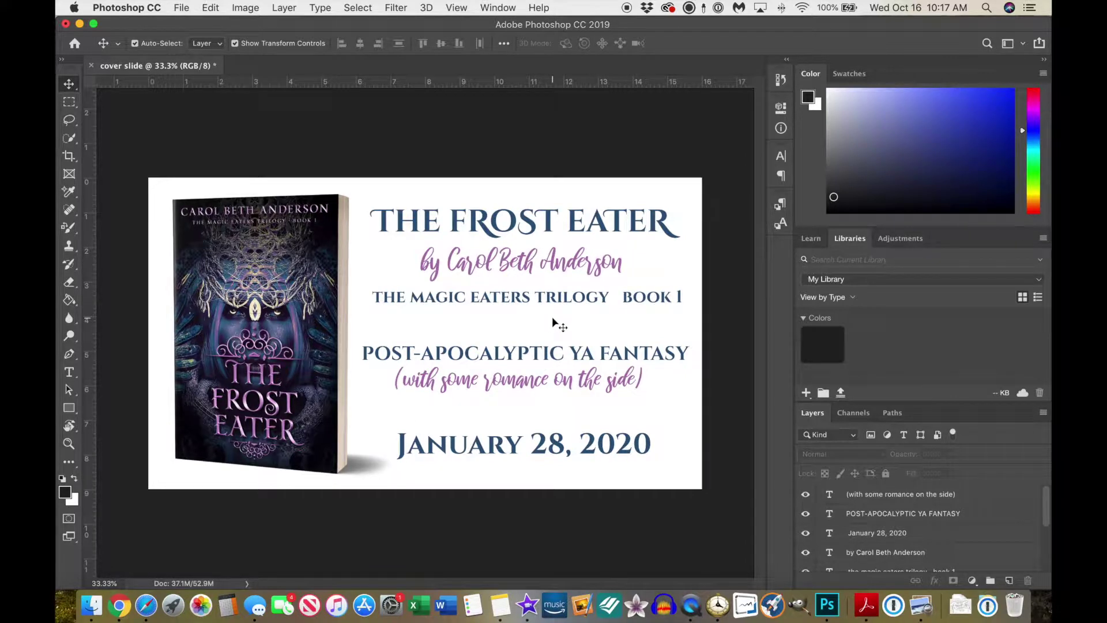
Step: Hide every layer of the cover slide, including all text lines, the book mockup and the background
scroll(883, 537, down, 3)
scroll(886, 577, up, 3)
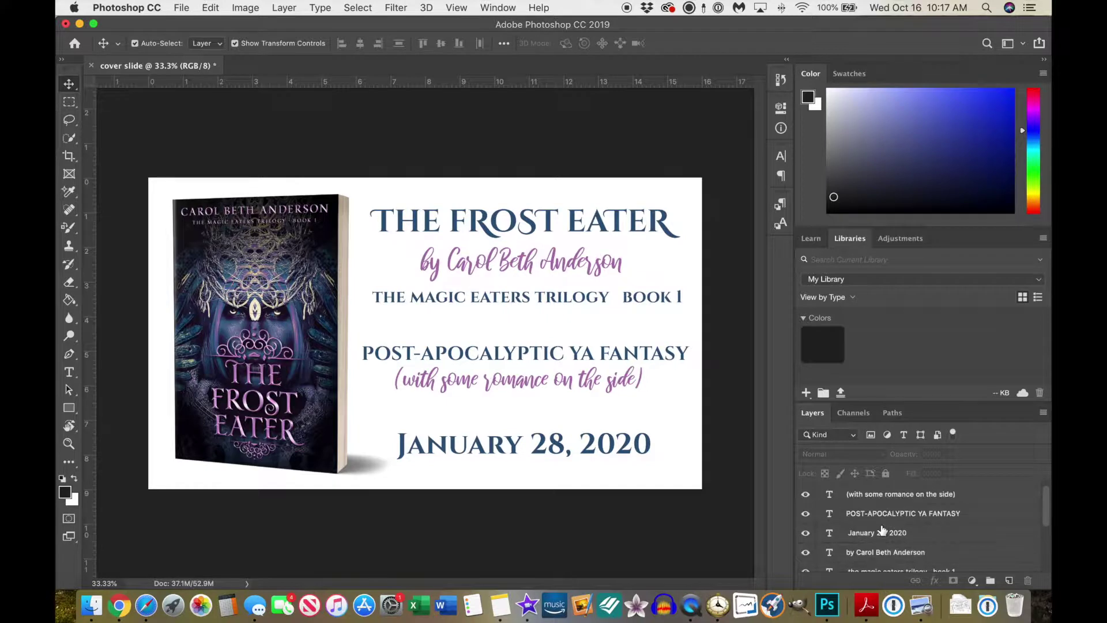
drag(810, 498, 807, 568)
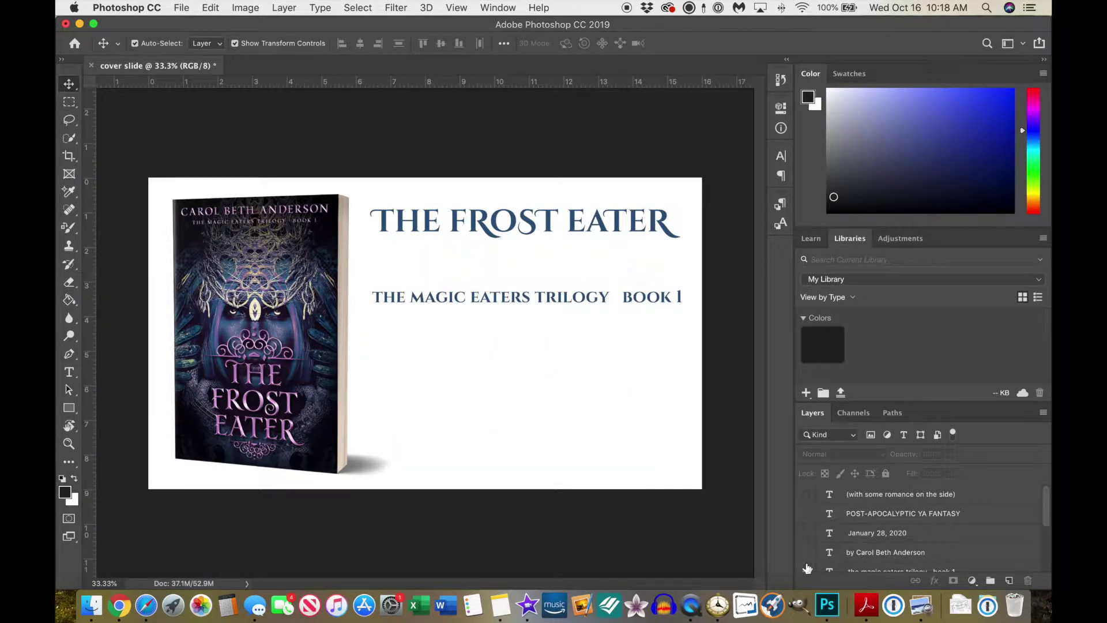
scroll(807, 554, down, 3)
drag(803, 508, 837, 565)
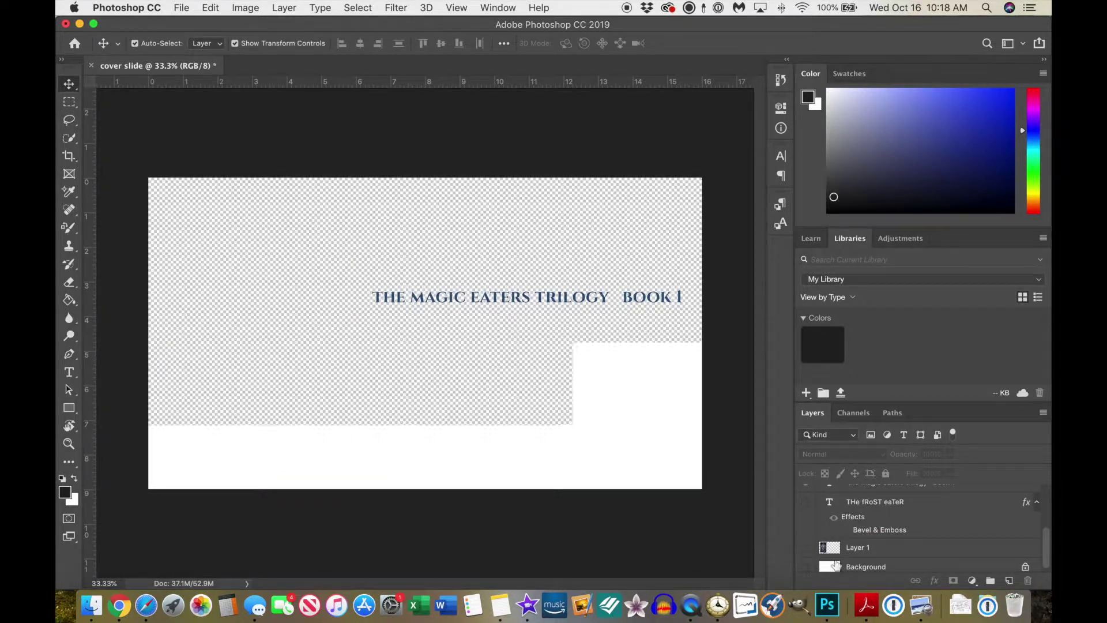
scroll(896, 523, up, 5)
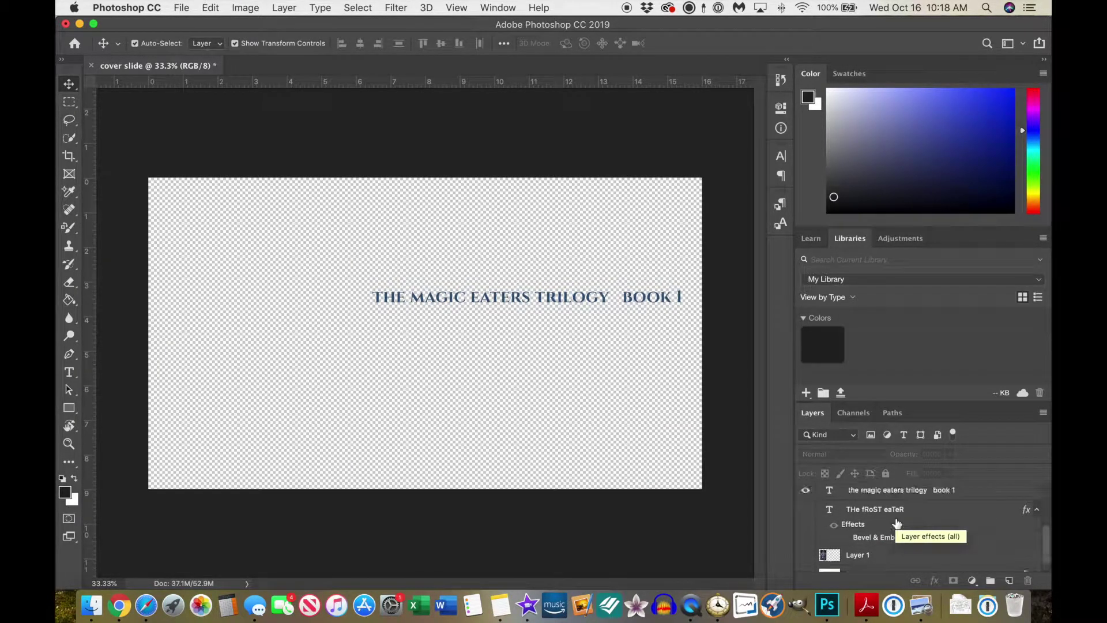
scroll(897, 523, down, 5)
scroll(896, 523, up, 3)
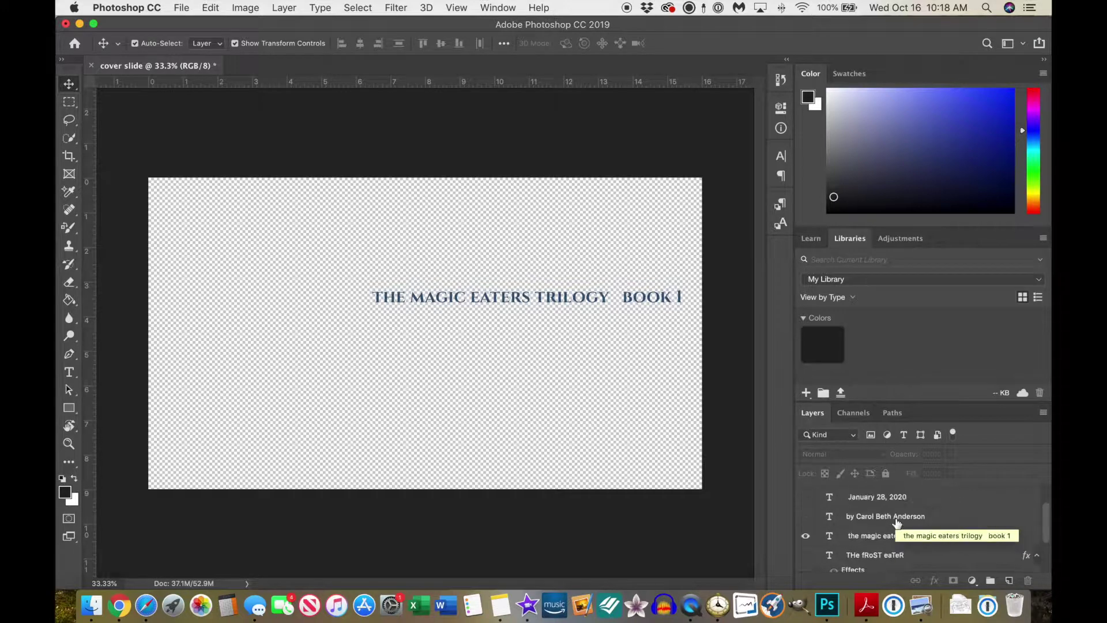
click(806, 536)
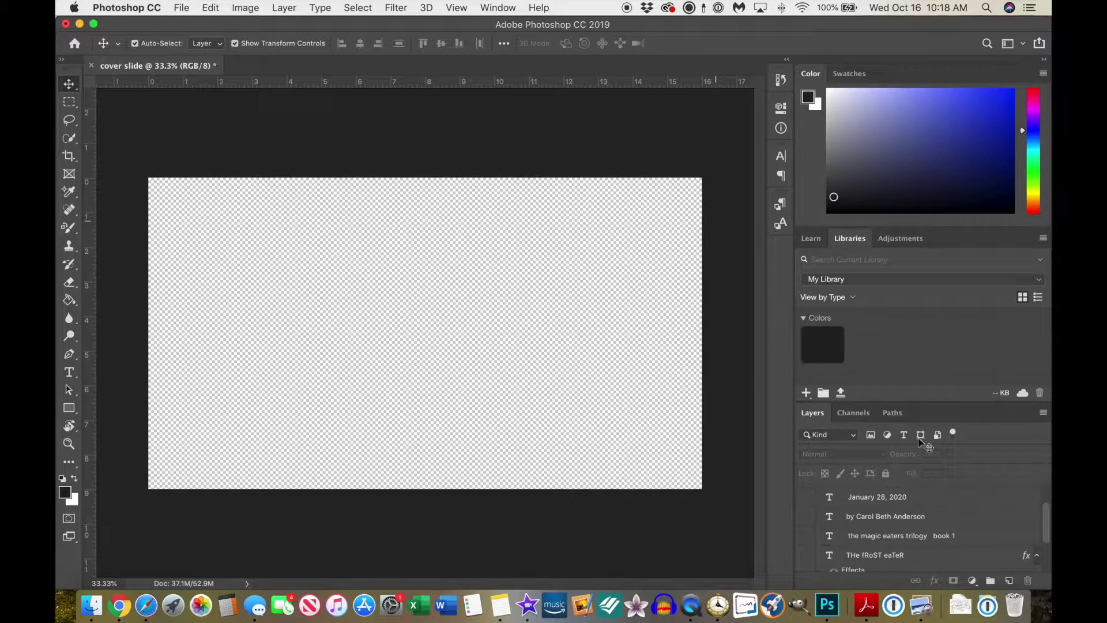
Step: Show only the THE FROST EATER title layer and the author line layer on the transparent canvas
scroll(882, 515, up, 2)
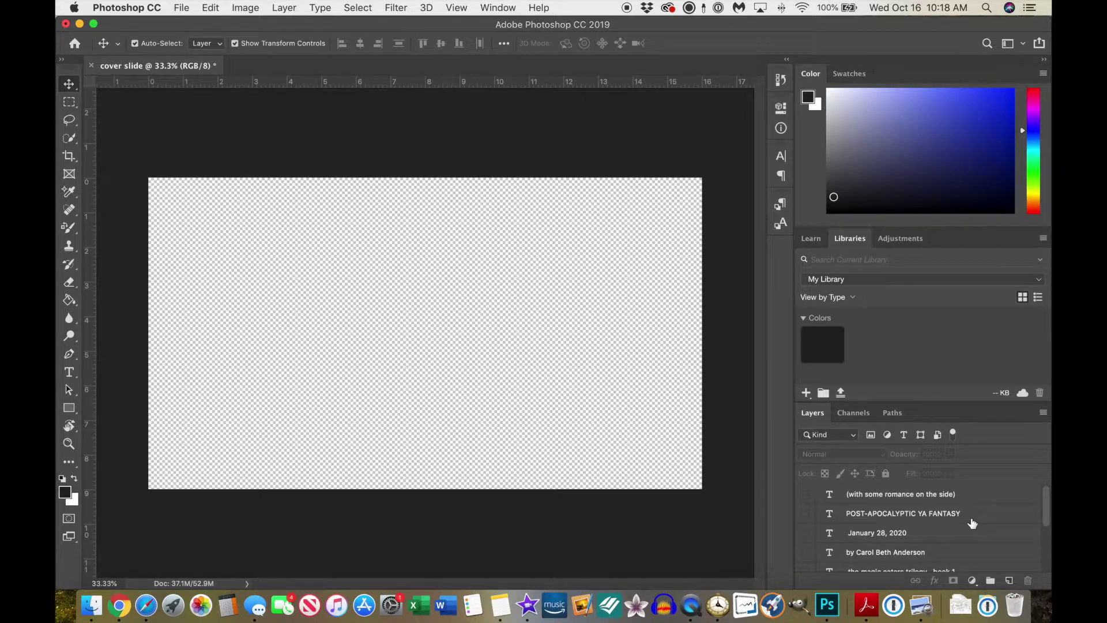
scroll(879, 538, down, 5)
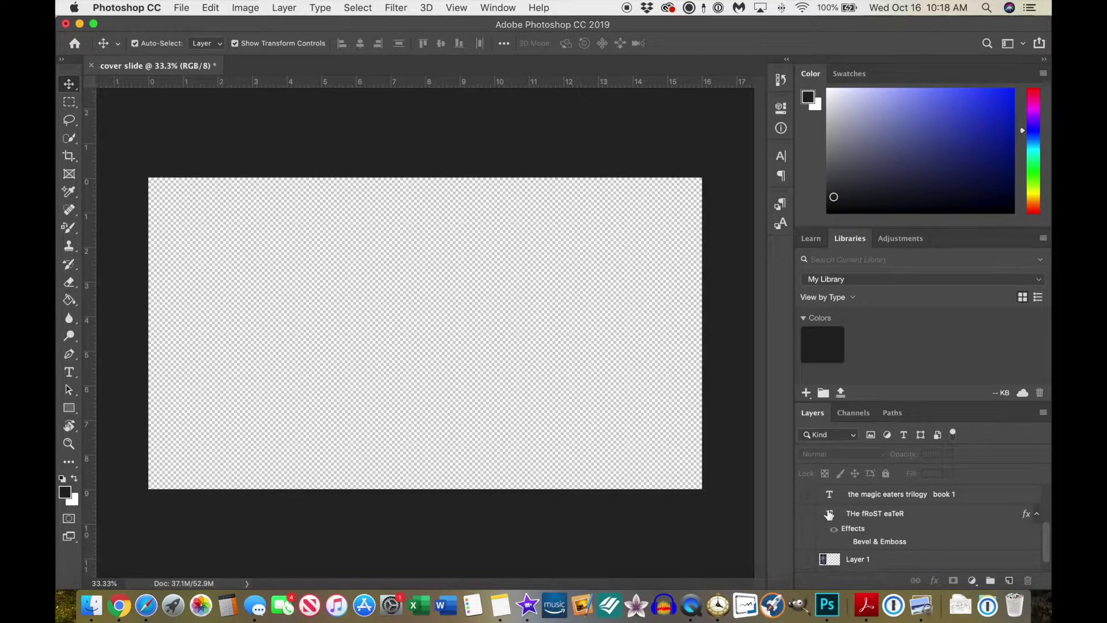
click(867, 513)
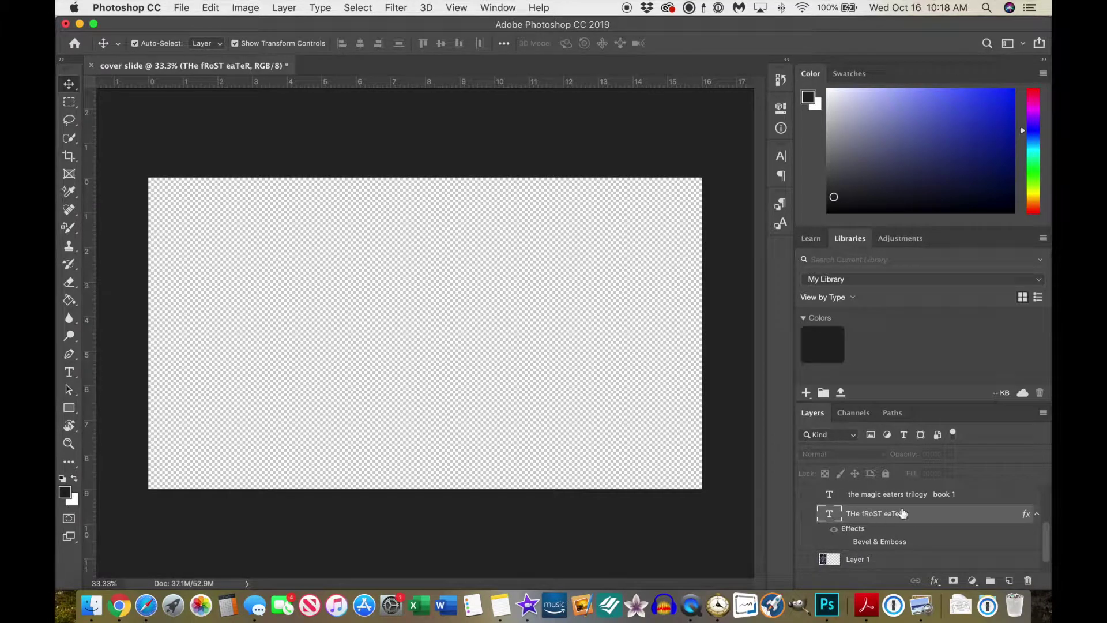
click(806, 514)
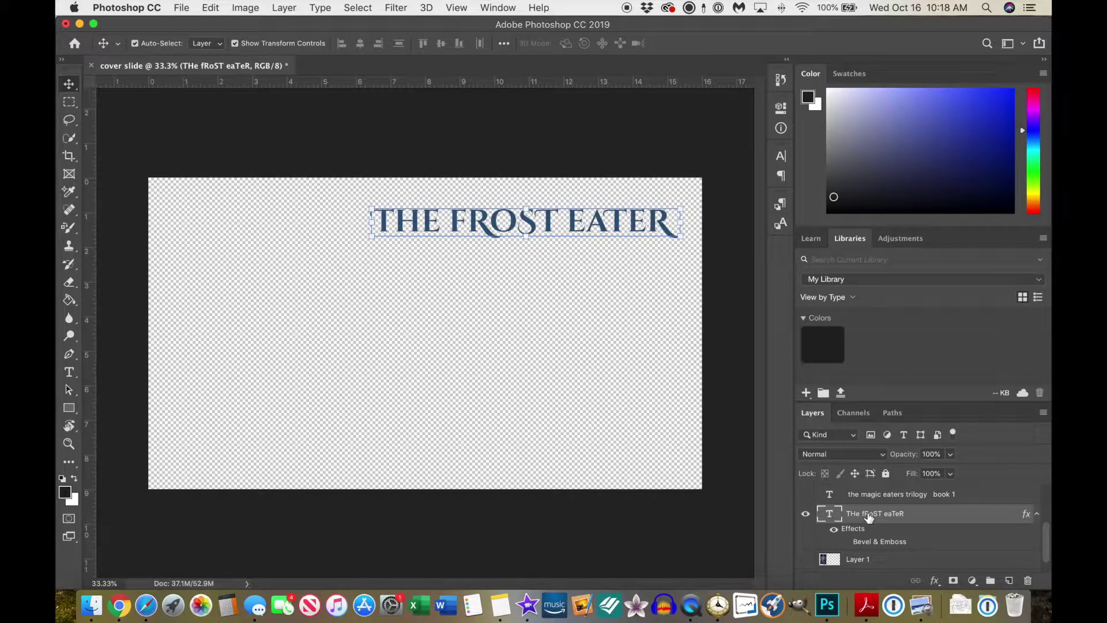
click(805, 496)
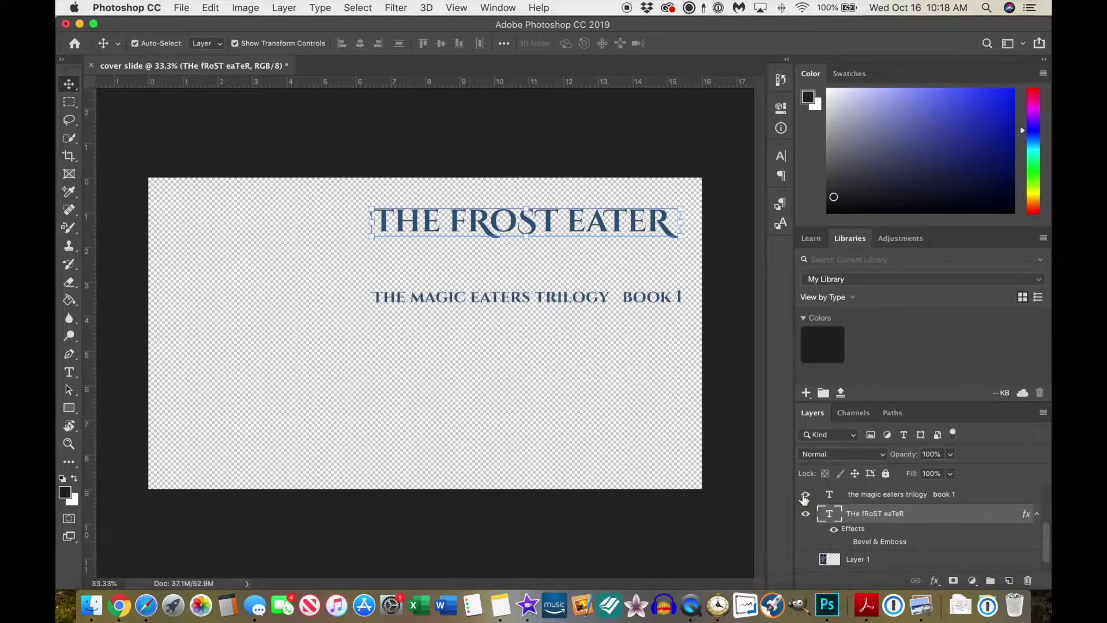
click(805, 496)
scroll(819, 513, up, 4)
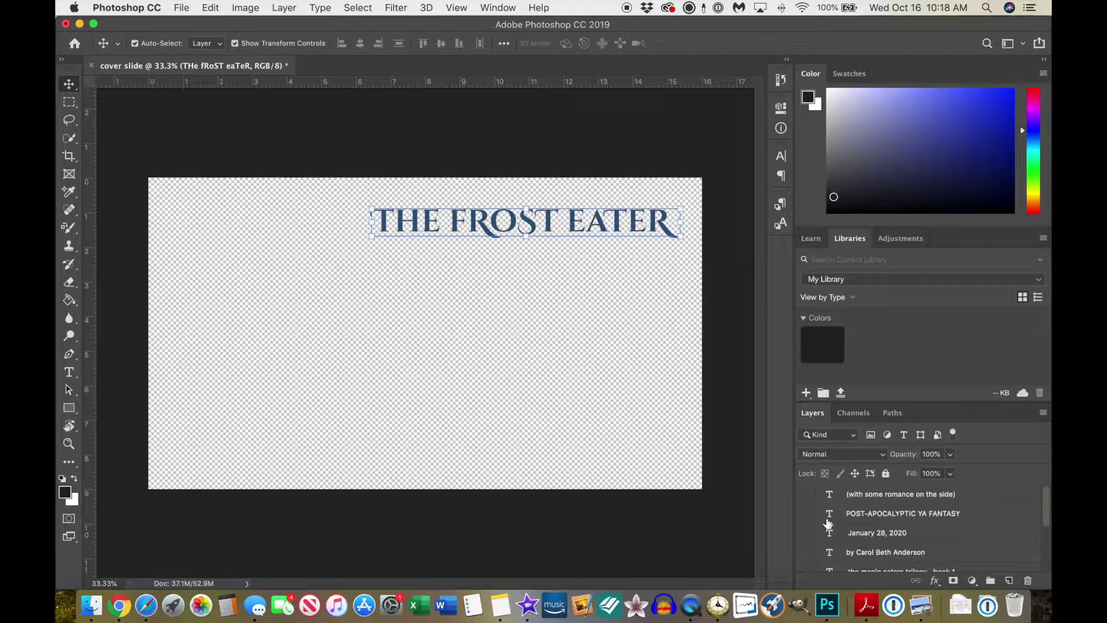
click(805, 551)
click(720, 235)
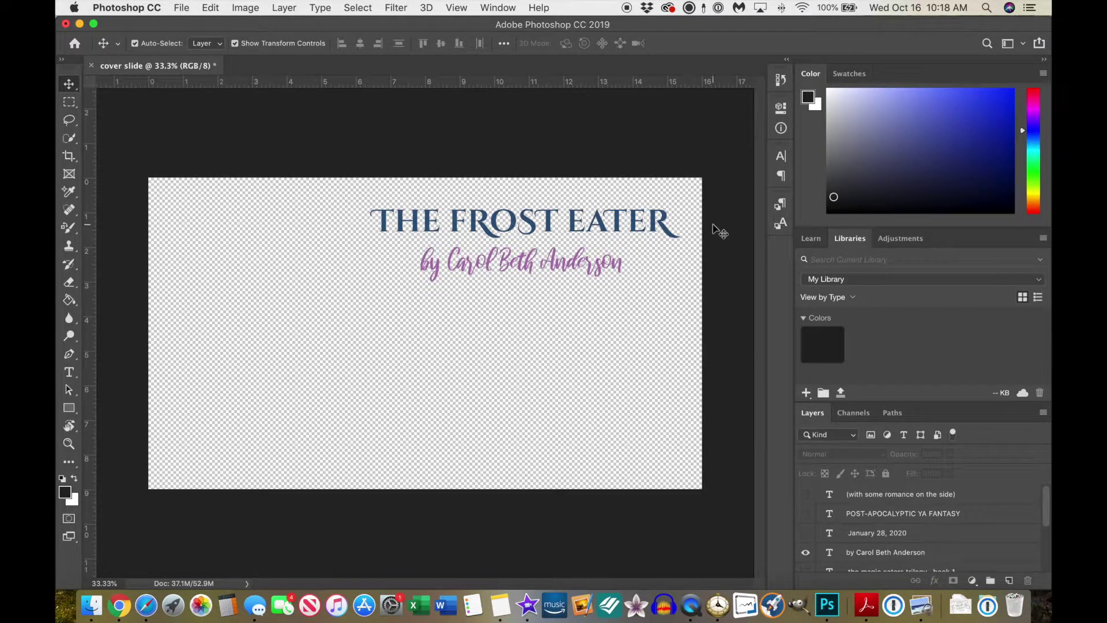
Step: Start a quick PNG export of the title and author line as TFE by CBA.png and cancel it
click(182, 8)
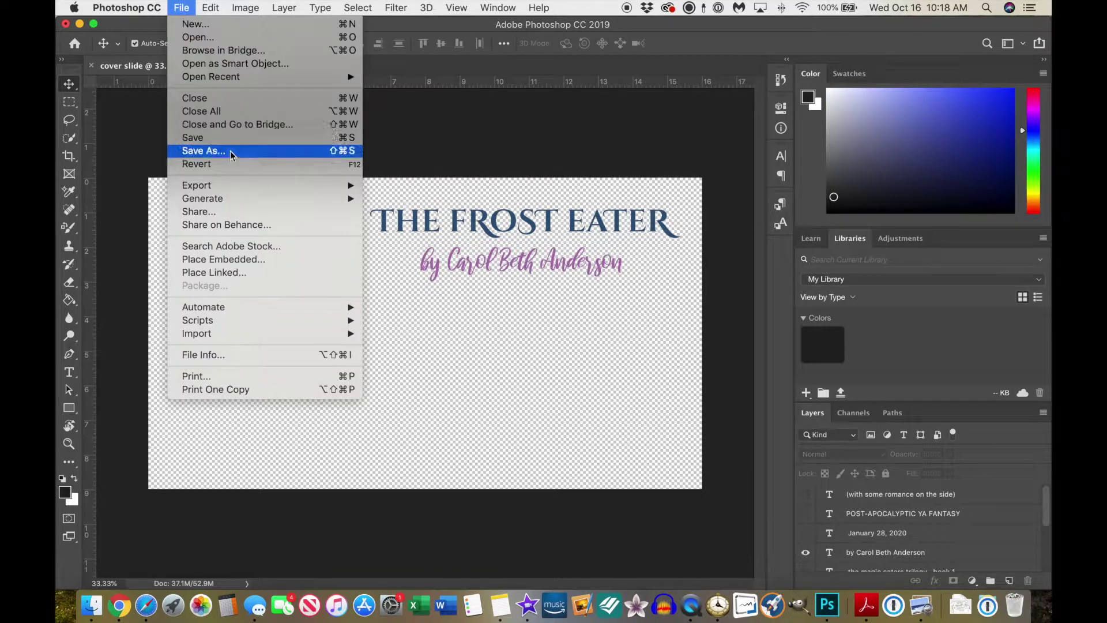
mouse_move(228, 188)
click(402, 186)
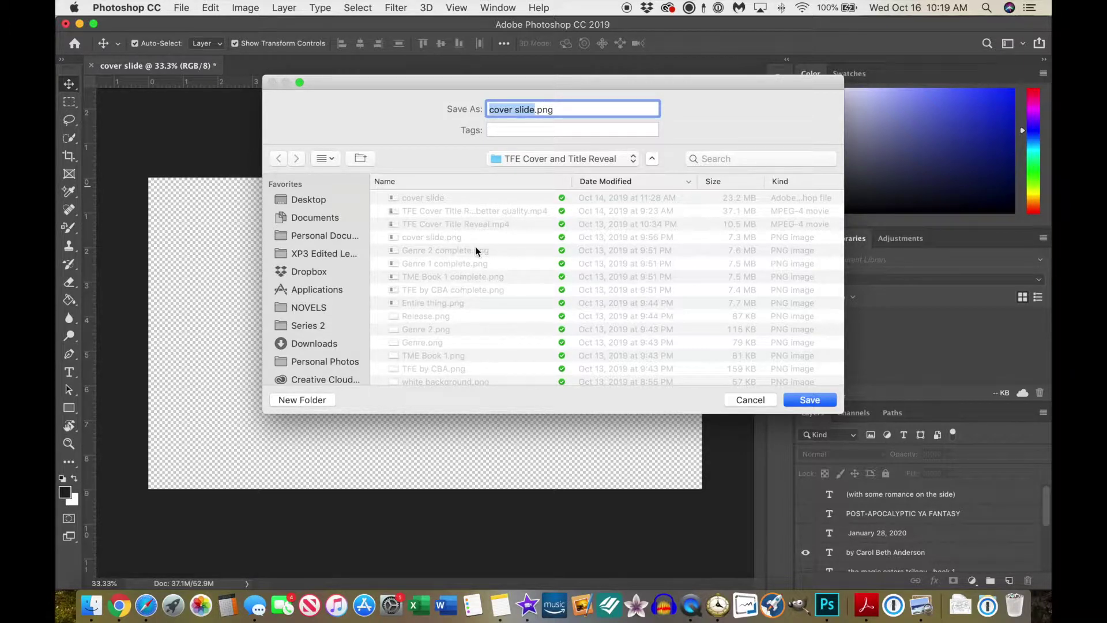
scroll(465, 277, down, 1)
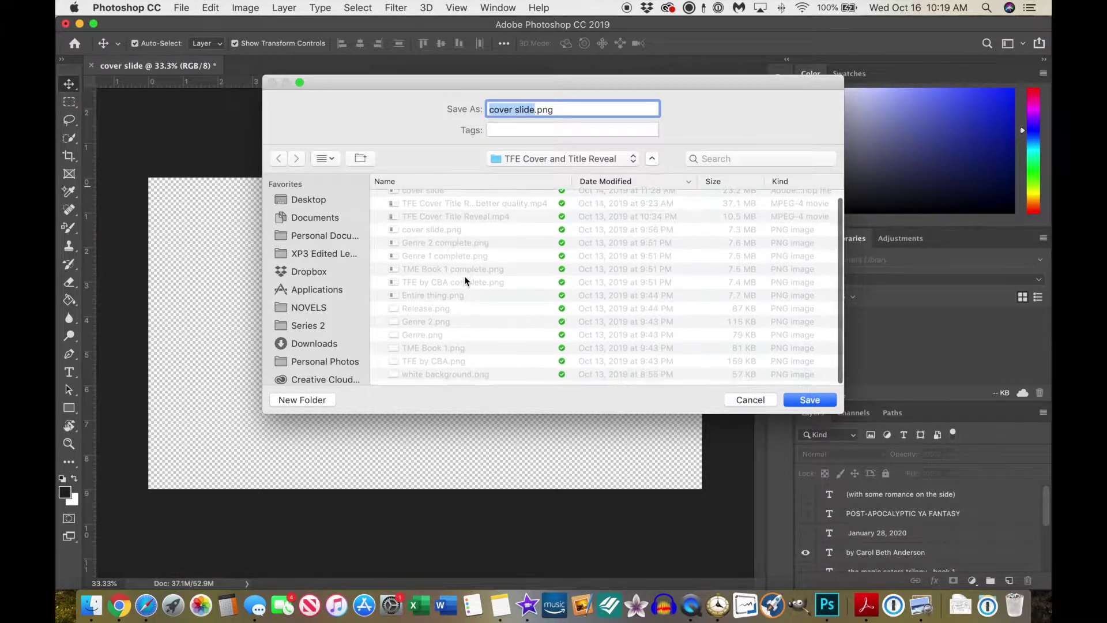
click(428, 366)
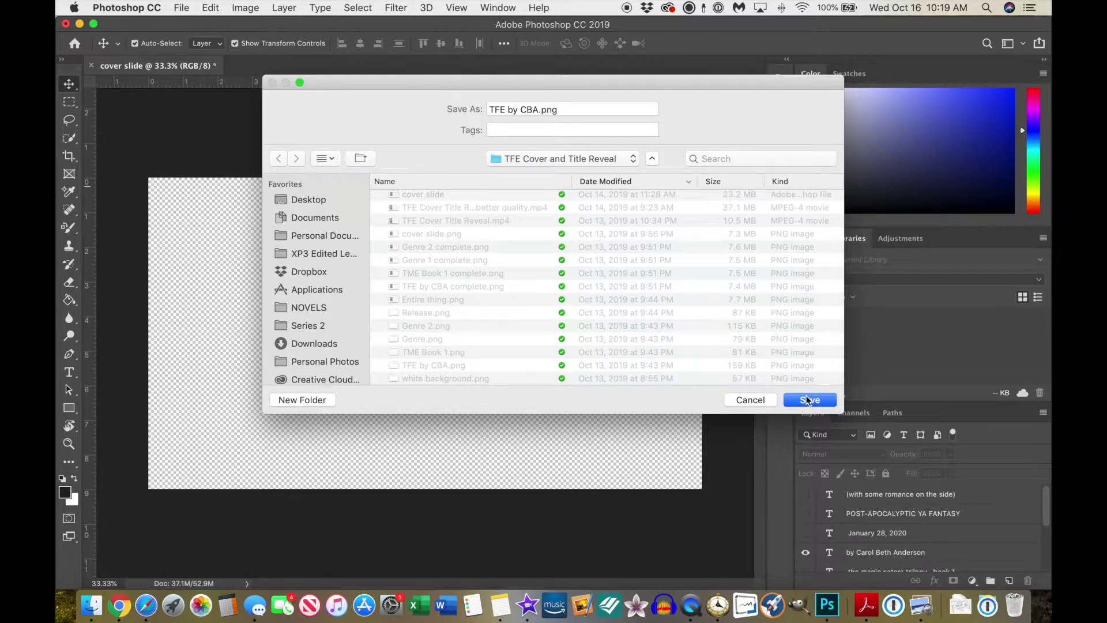
click(751, 400)
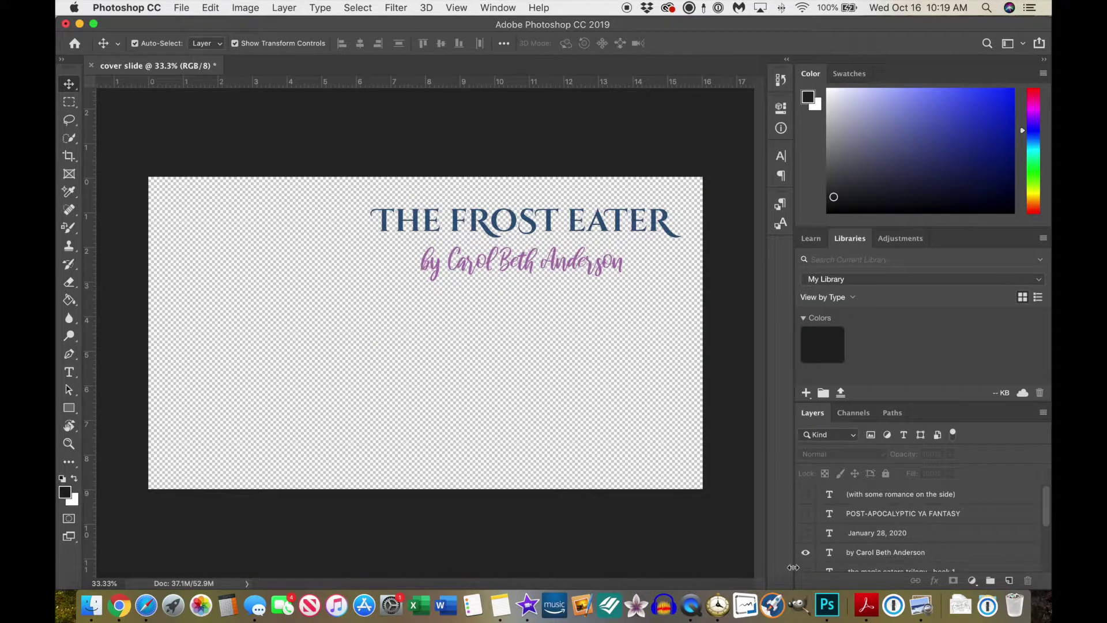
Step: Hide the title and author line layers and show only the "the magic eaters trilogy book 1" layer
scroll(846, 537, down, 3)
scroll(846, 537, up, 1)
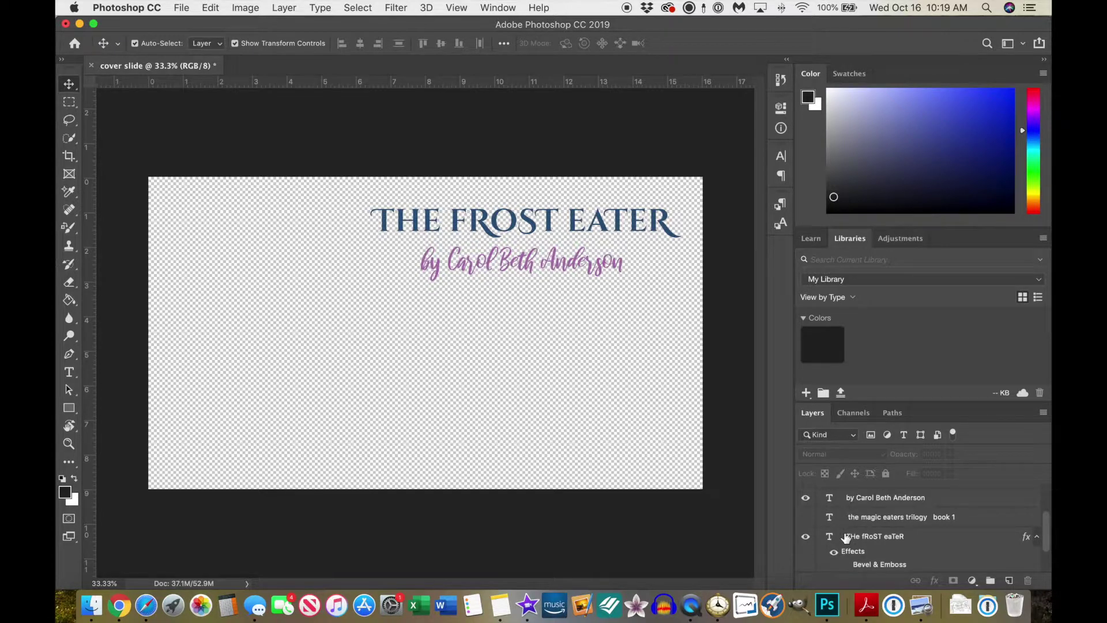
click(806, 499)
click(806, 538)
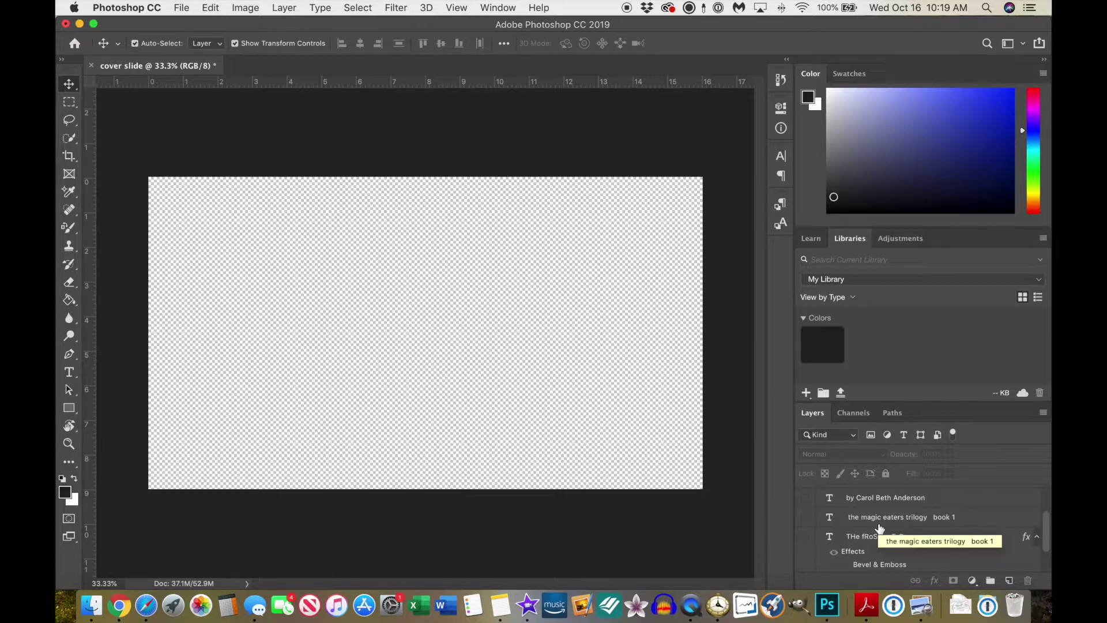
click(806, 519)
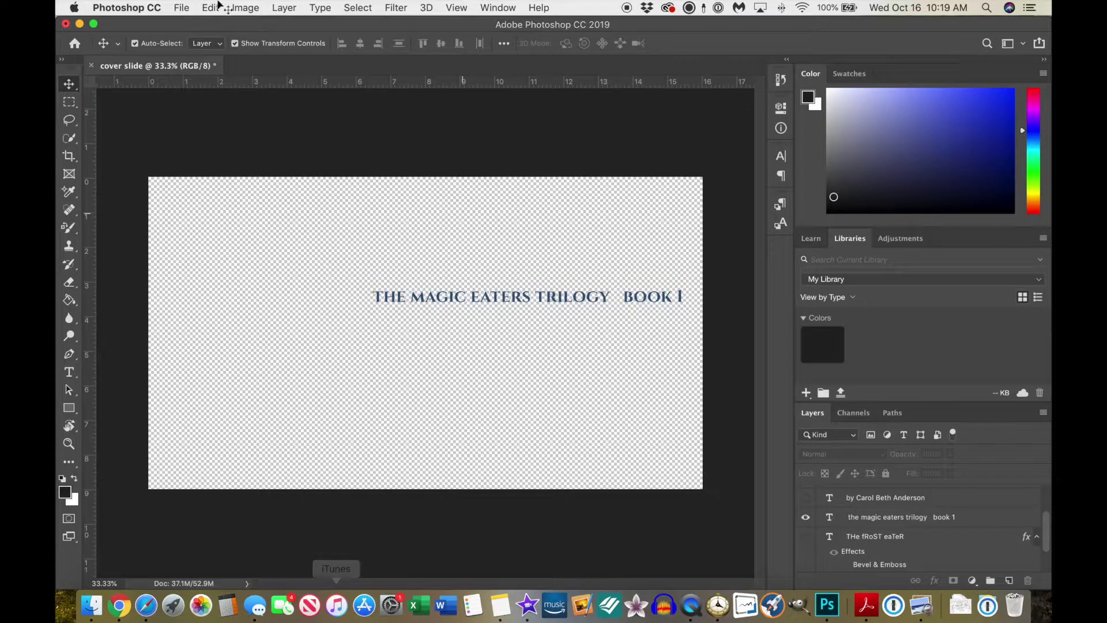
Step: Start a quick PNG export of the trilogy line as TME Book 1.png and cancel it
click(182, 8)
mouse_move(250, 185)
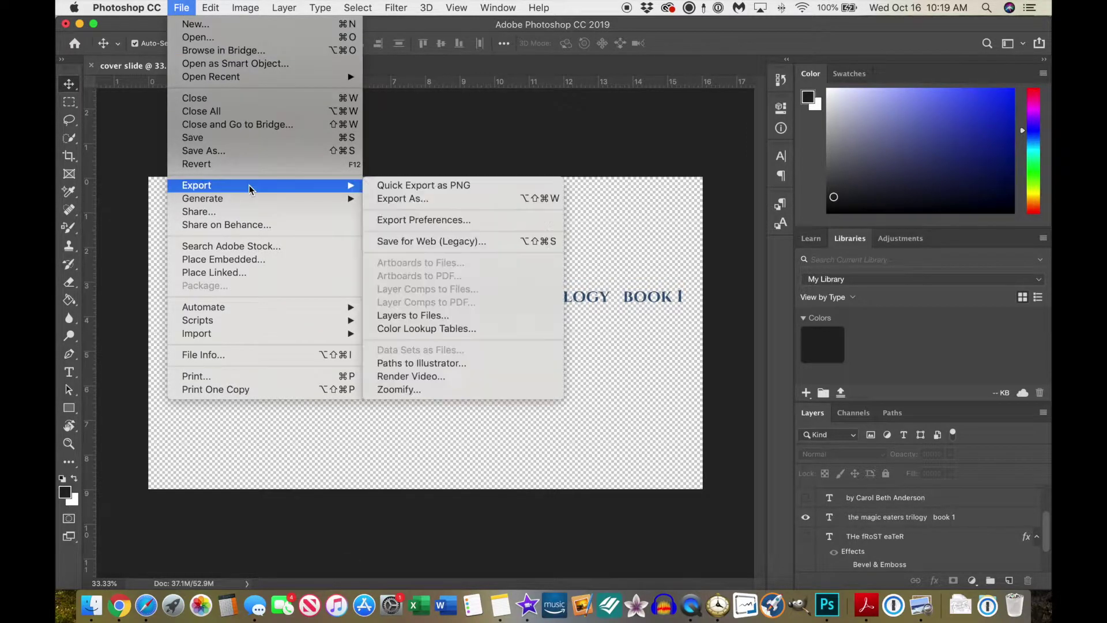
click(427, 185)
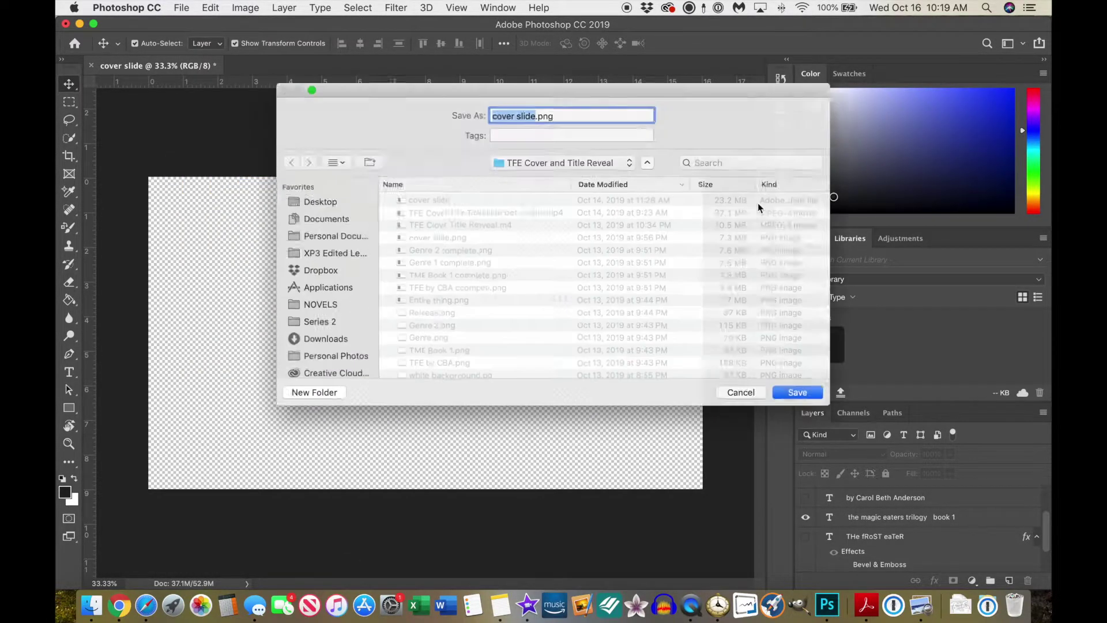
click(440, 356)
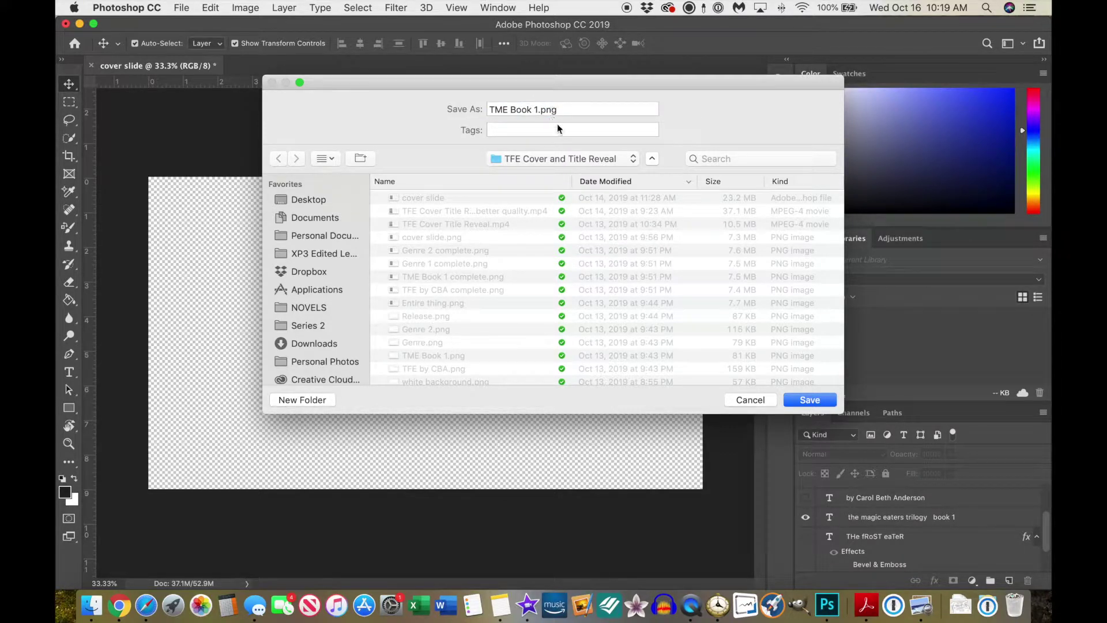
click(751, 400)
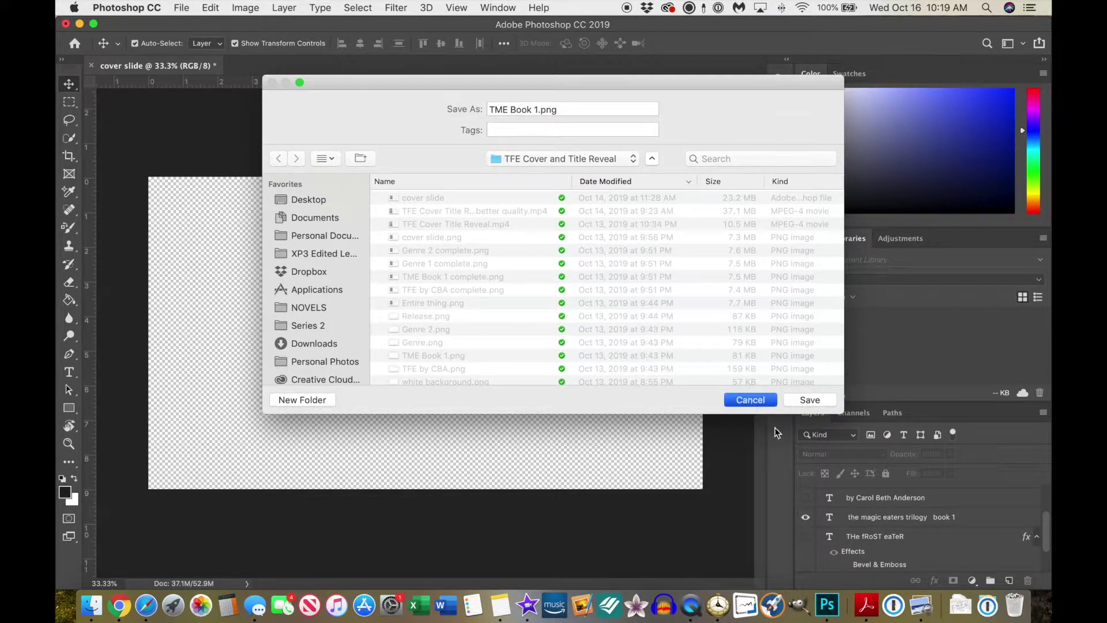
Step: Hide the trilogy line and preview the POST-APOCALYPTIC YA FANTASY, (with some romance on the side) and January 28, 2020 layers one at a time
click(806, 517)
scroll(848, 519, down, 2)
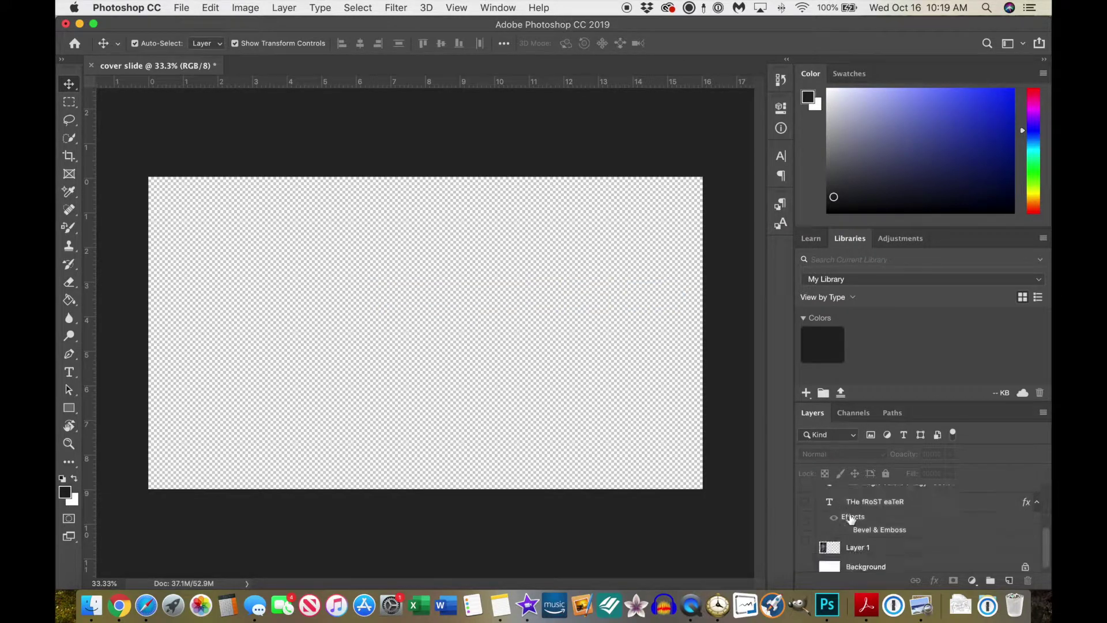
scroll(851, 518, up, 3)
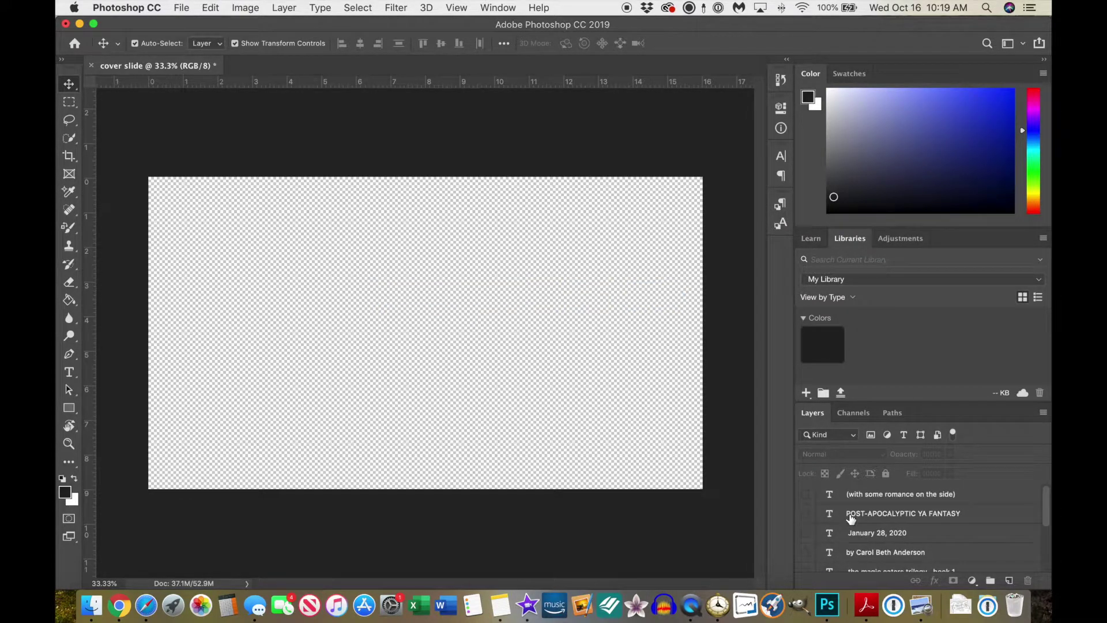
click(806, 515)
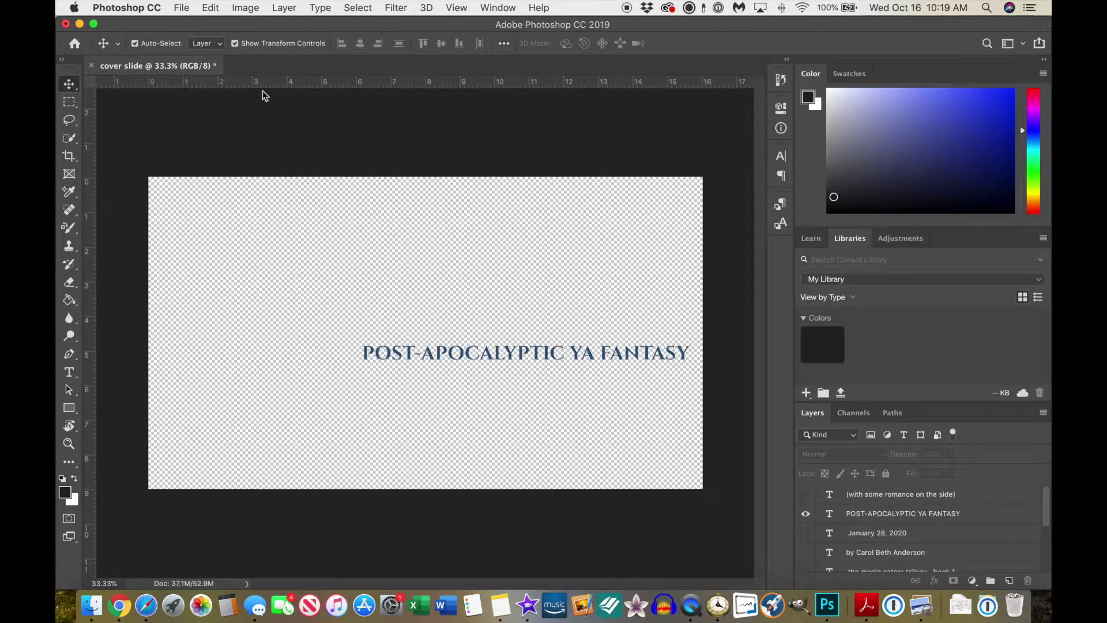
click(806, 514)
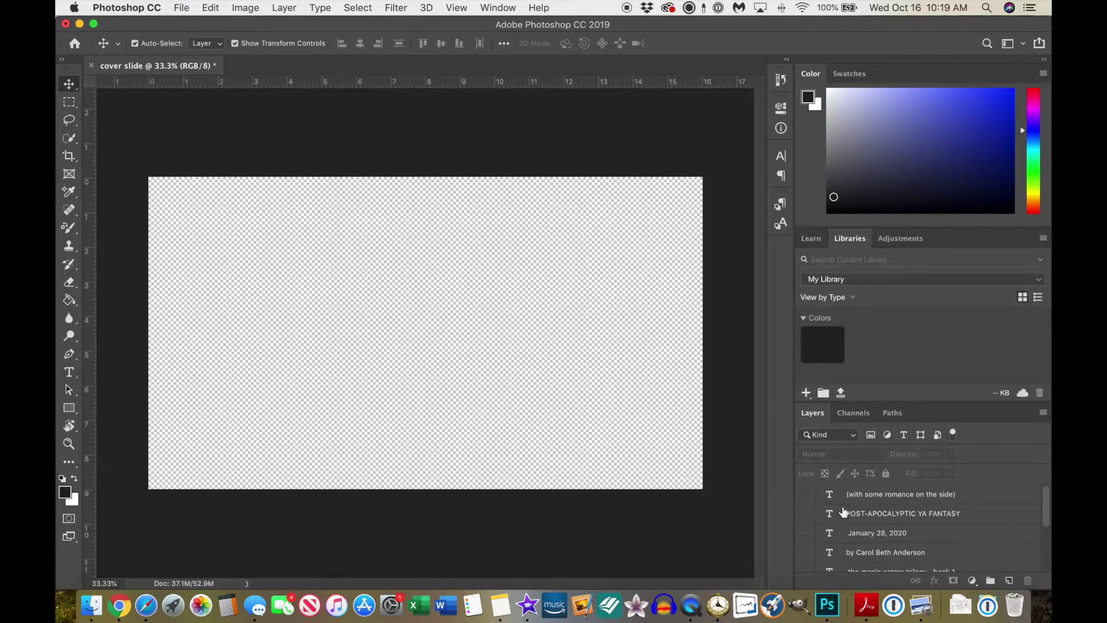
click(807, 496)
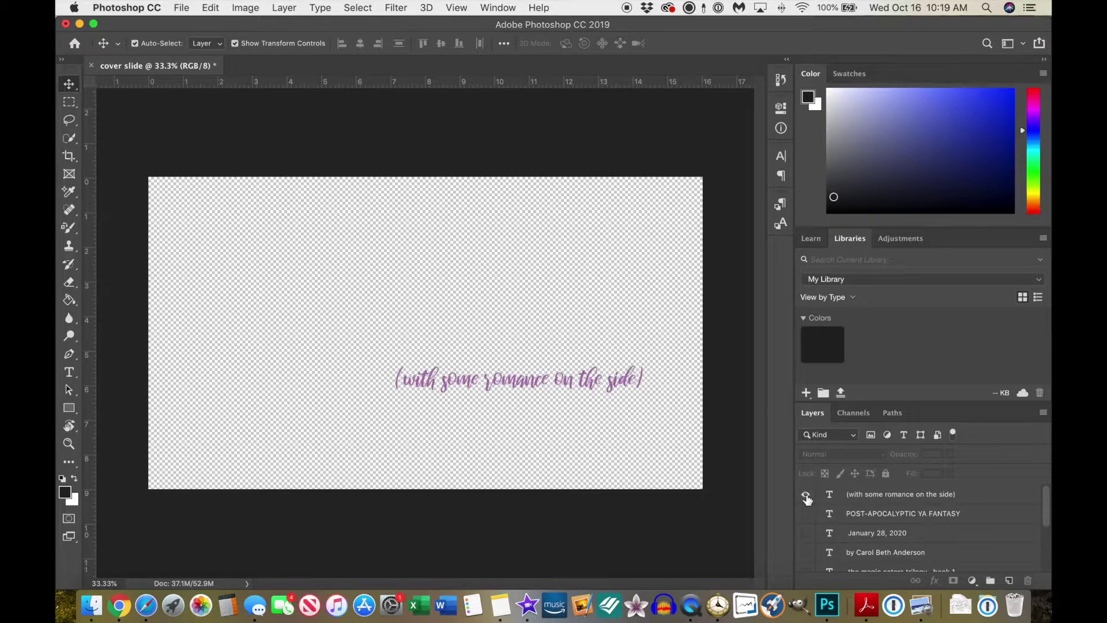
click(806, 496)
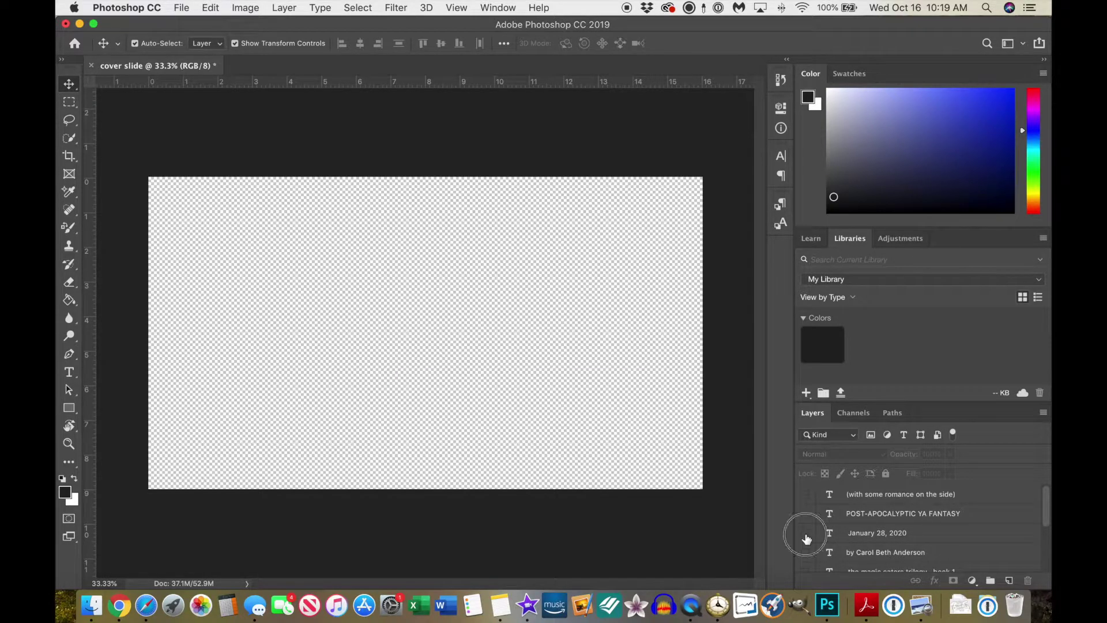
click(806, 534)
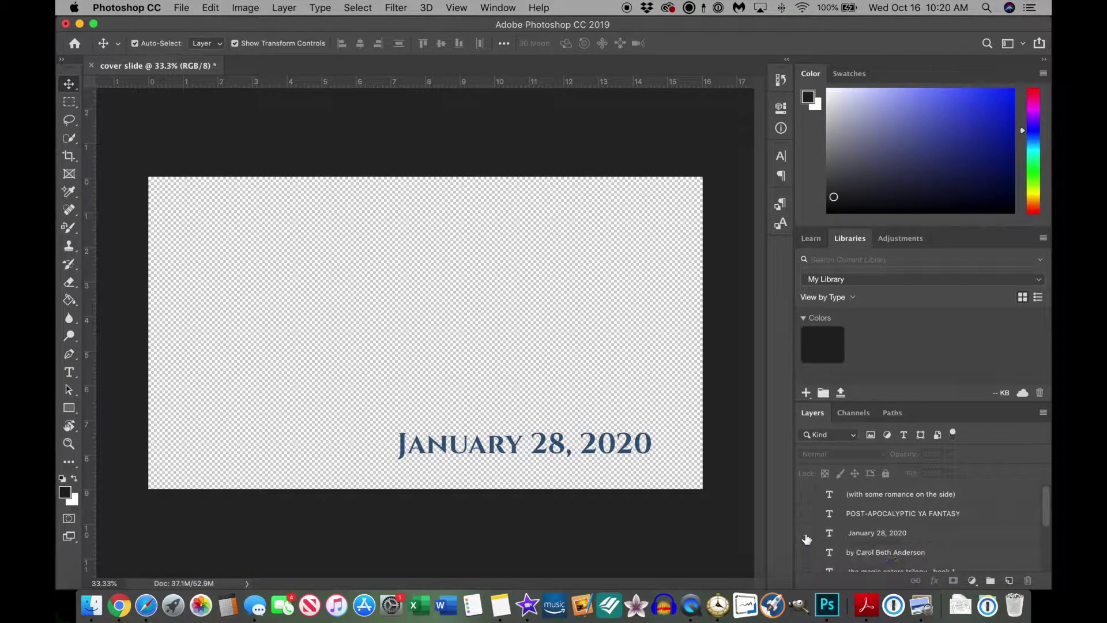
click(807, 533)
Step: Show the white background, the book mockup on Layer 1 and the THE FROST EATER title layer
scroll(937, 523, down, 3)
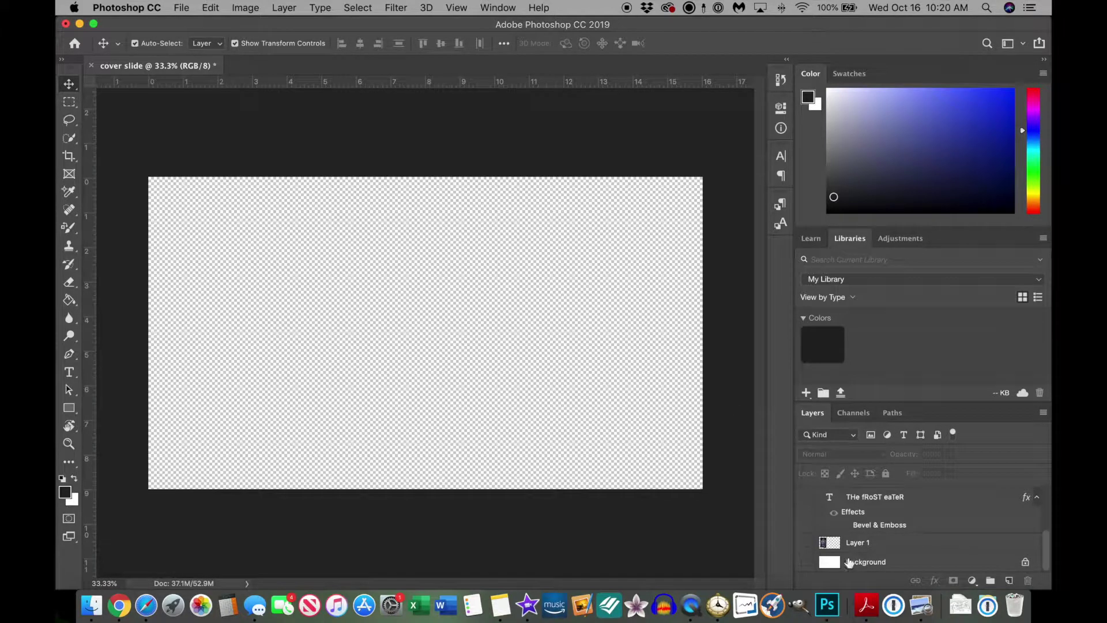
click(805, 563)
click(806, 543)
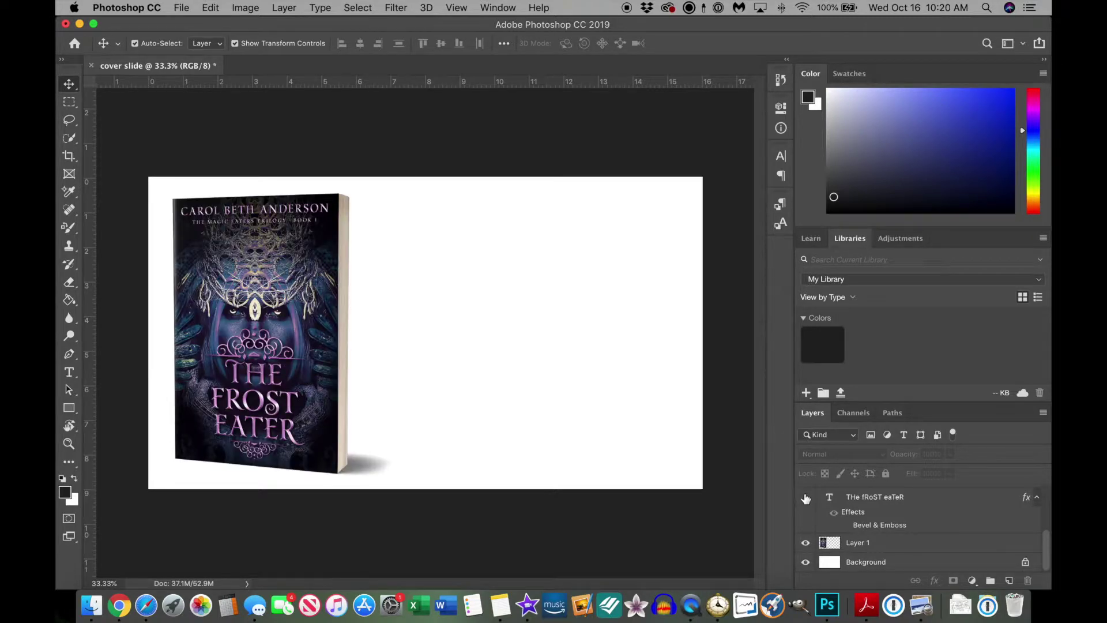
click(806, 497)
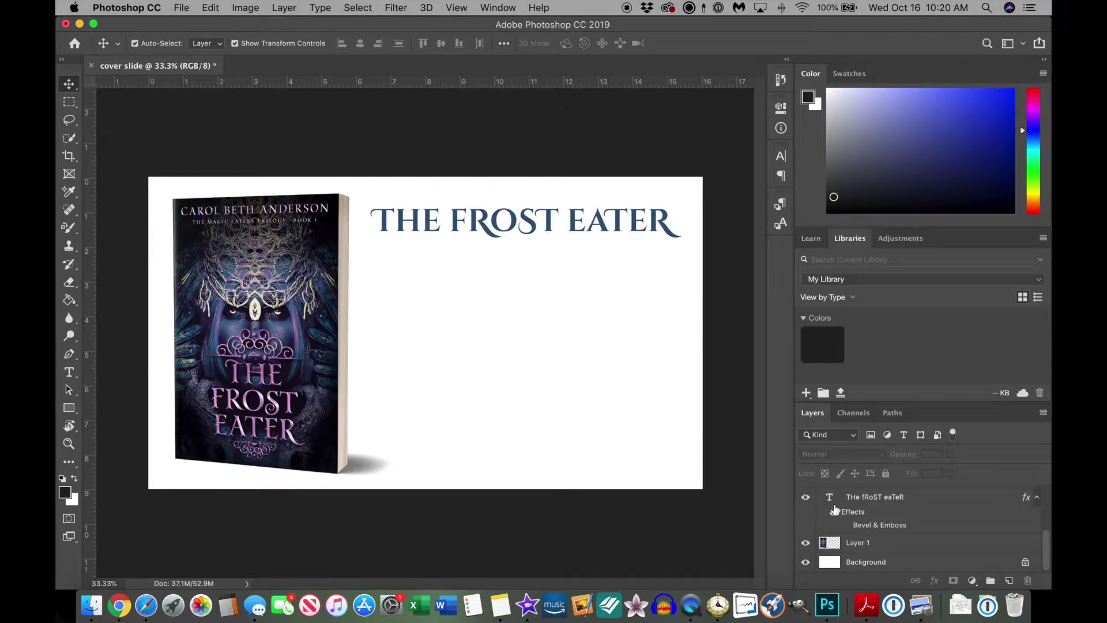
Step: Show the remaining text layers: author line, trilogy line, January 28, 2020, POST-APOCALYPTIC YA FANTASY and (with some romance on the side)
scroll(807, 519, up, 3)
click(806, 552)
click(805, 533)
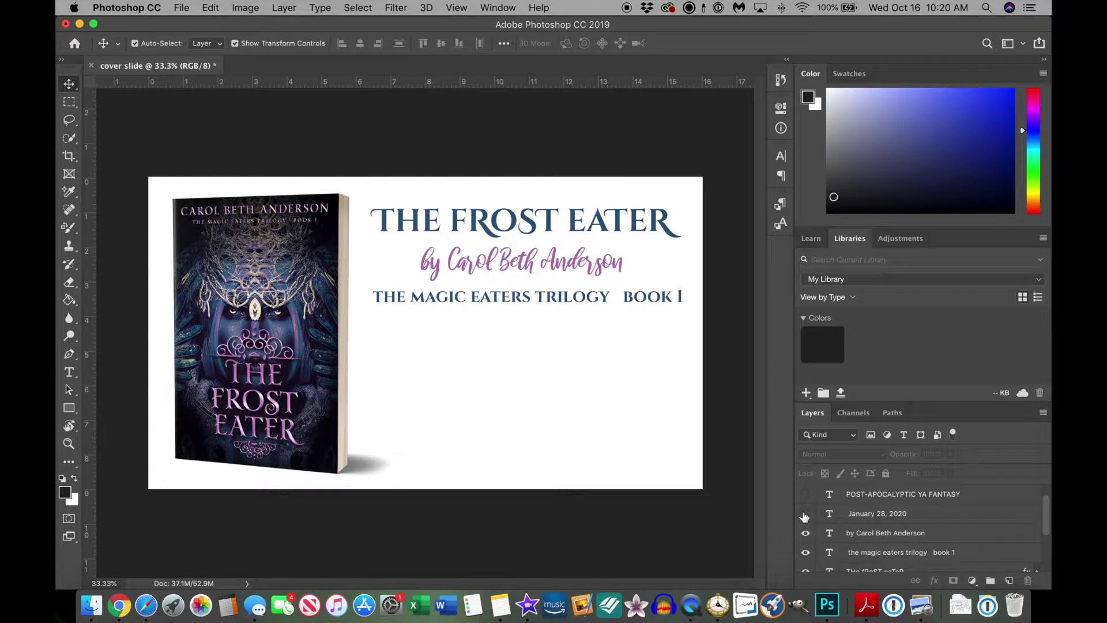
click(805, 513)
click(806, 494)
scroll(874, 529, up, 1)
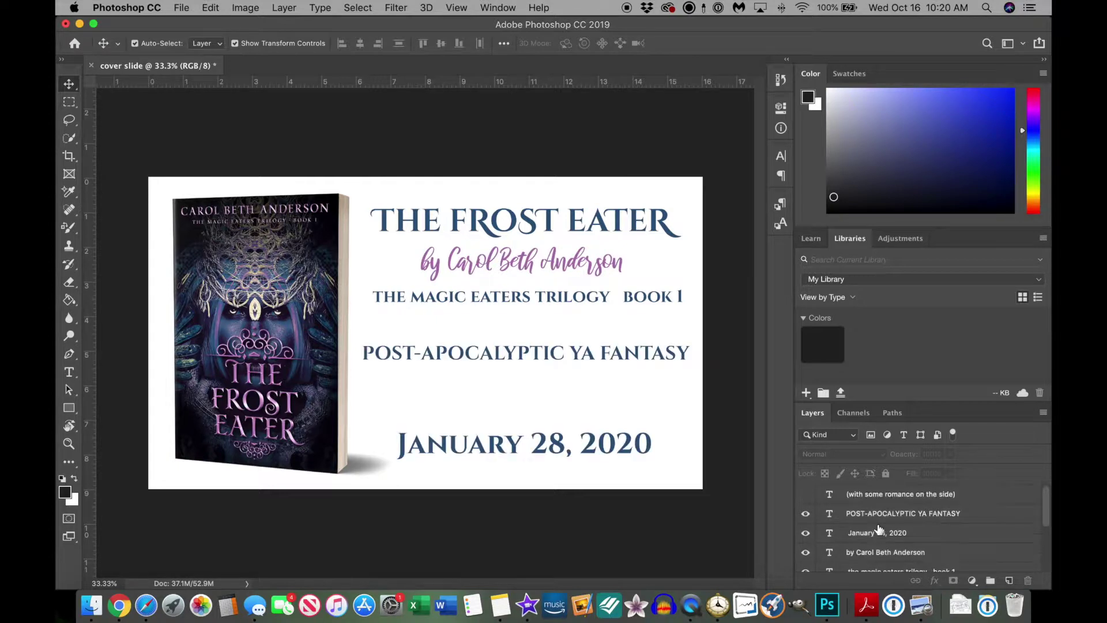
click(805, 495)
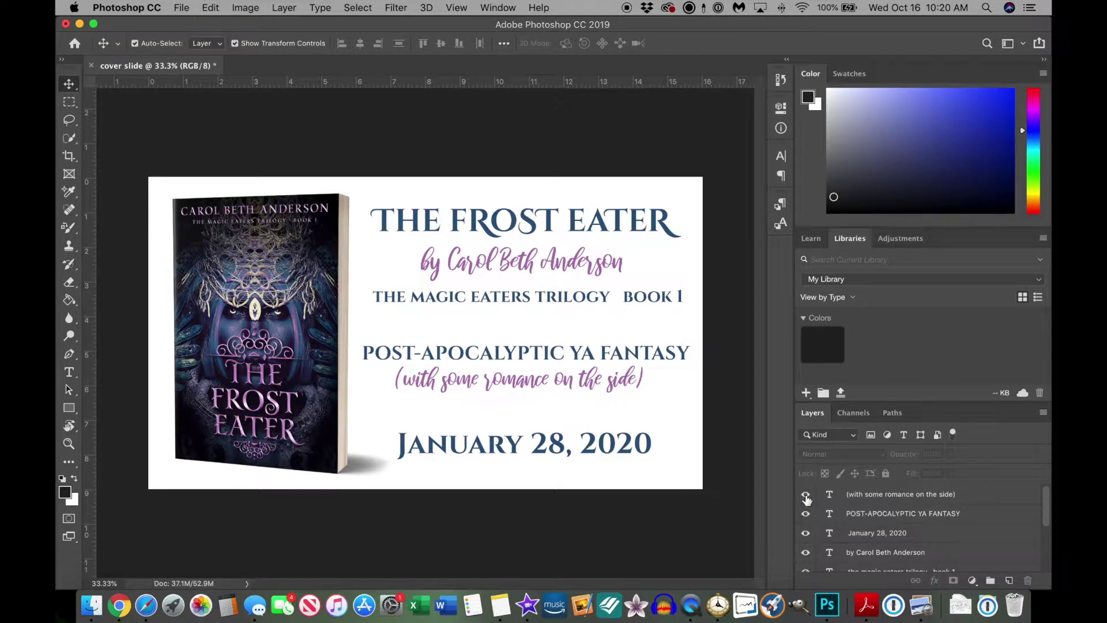
scroll(923, 519, down, 2)
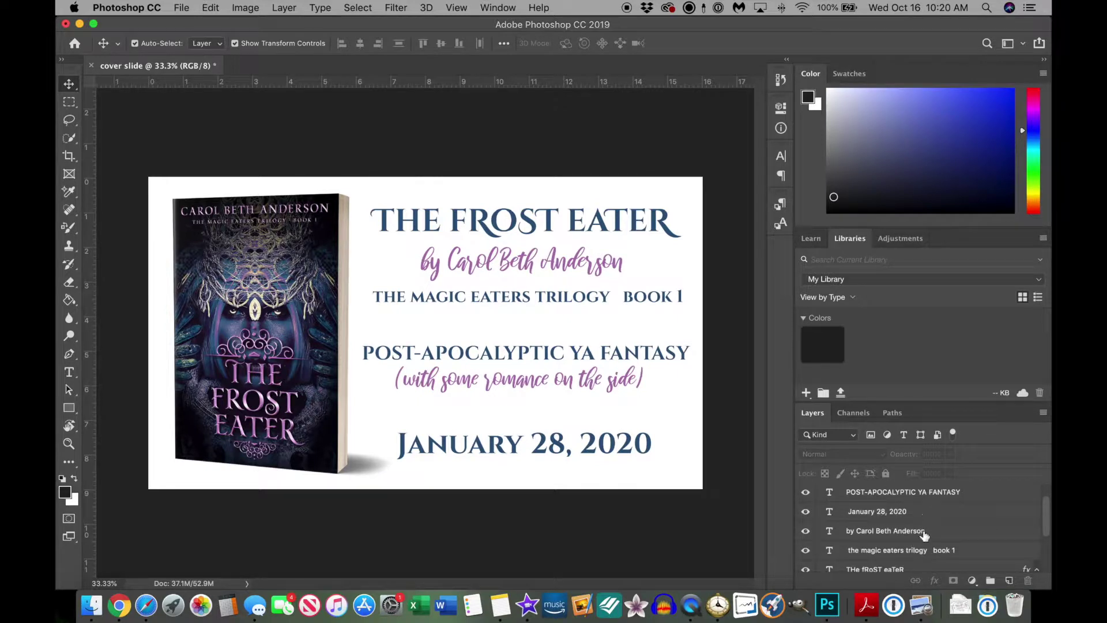
scroll(924, 536, up, 1)
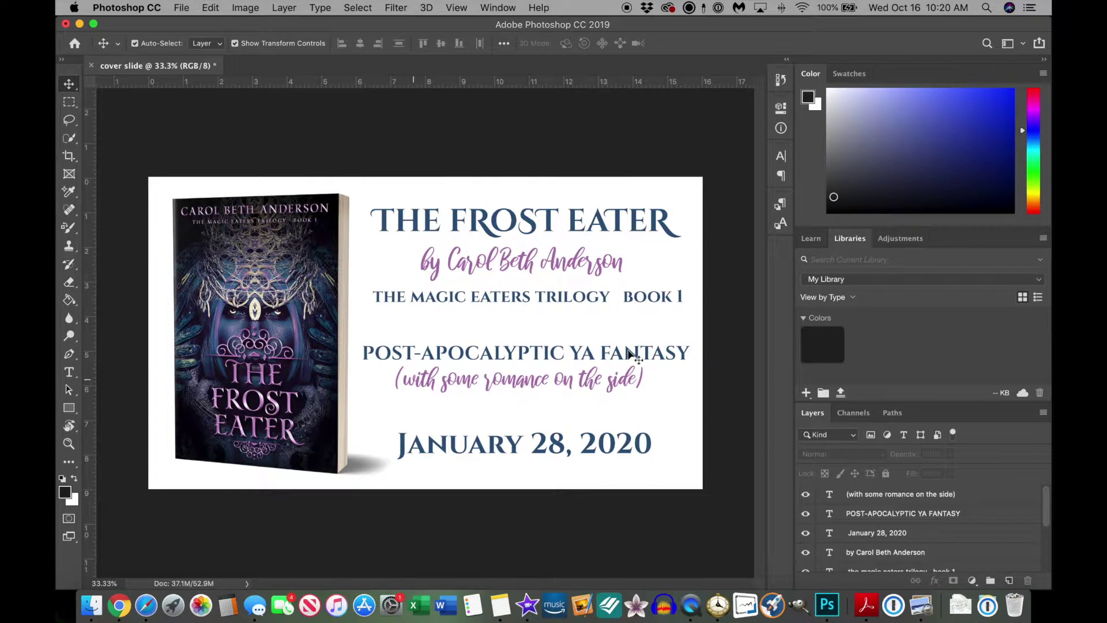
Step: Start a quick PNG export of the complete slide as Entire thing.png and cancel it
click(181, 7)
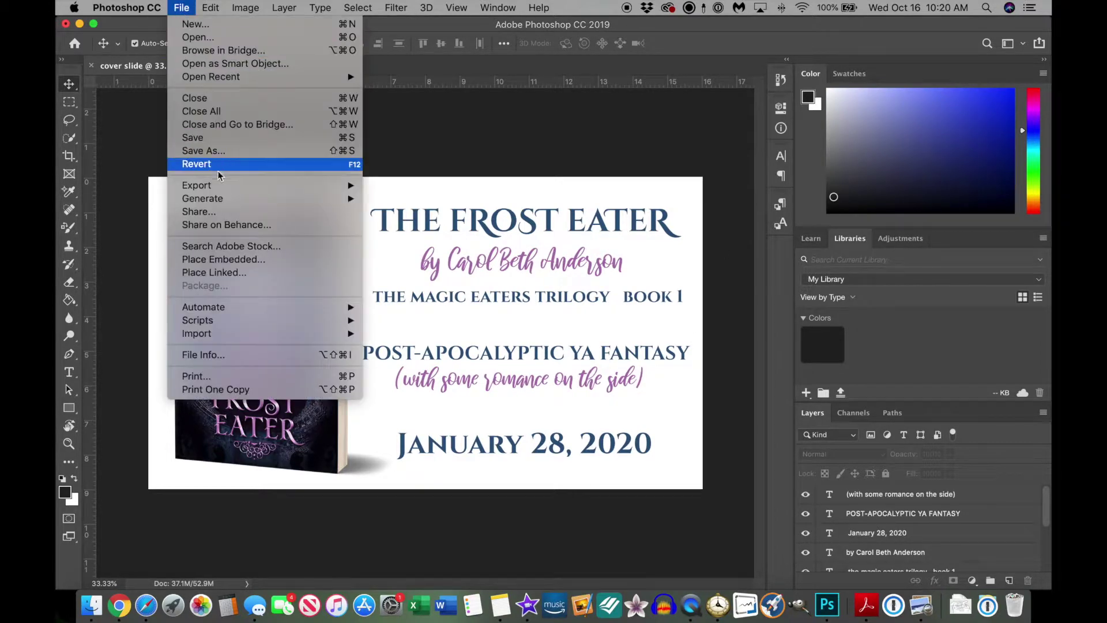
mouse_move(218, 190)
click(427, 185)
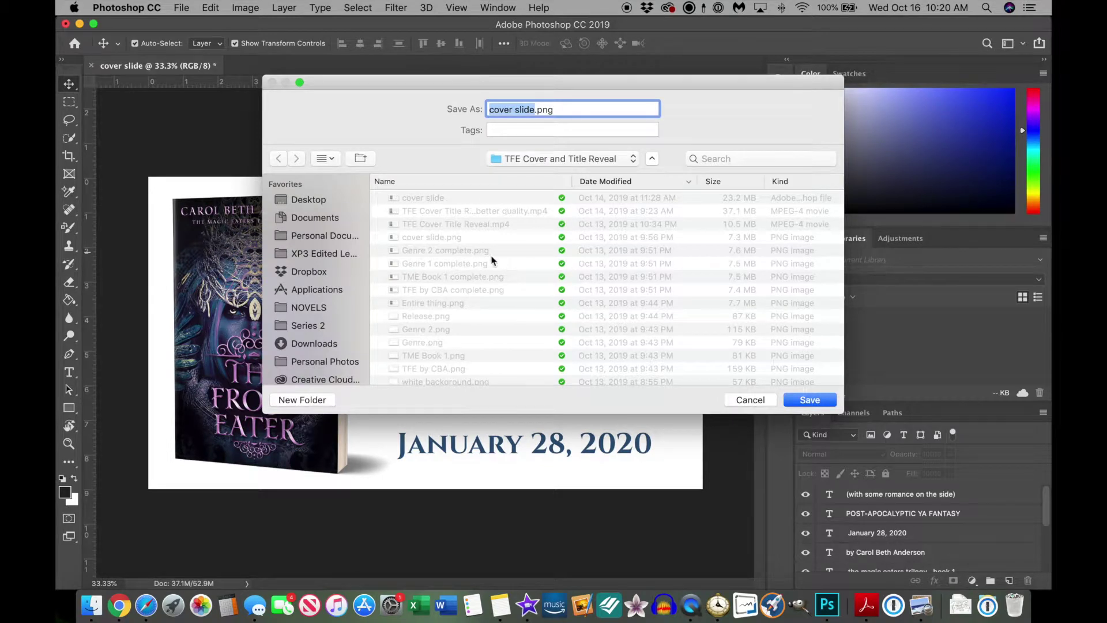
click(442, 240)
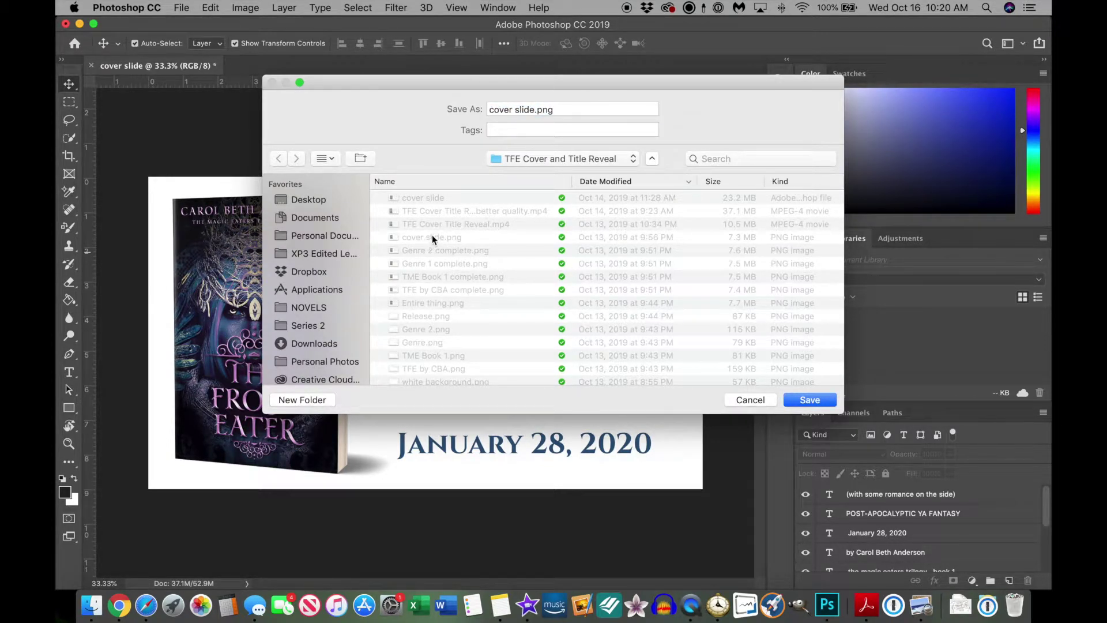
click(448, 304)
click(750, 400)
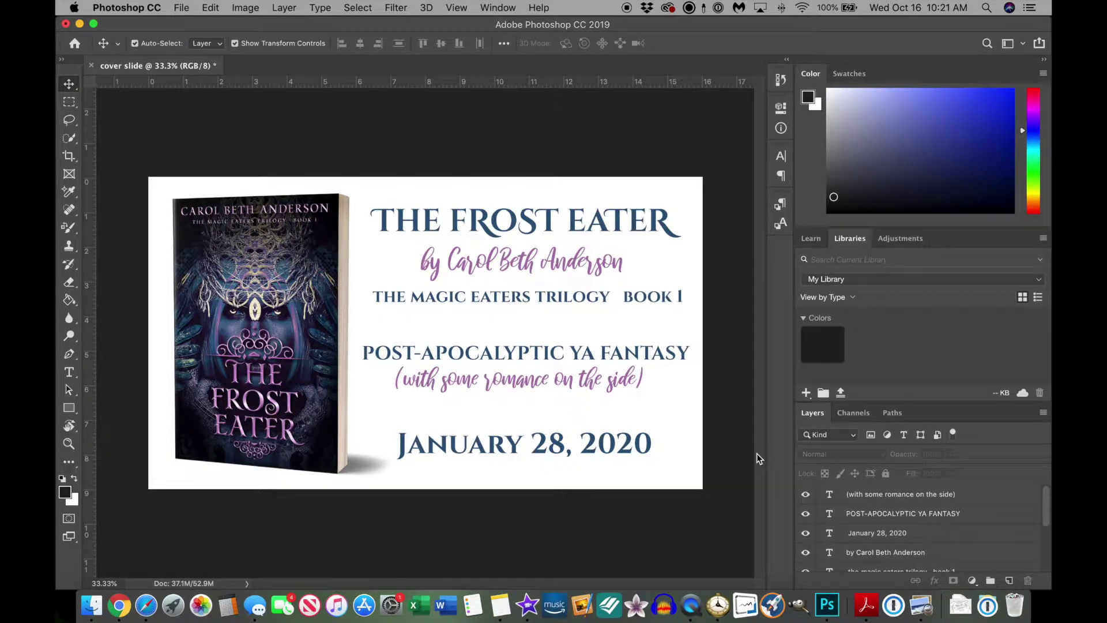
Step: Hide the January 28, 2020 layer, and start and cancel a quick PNG export of the slide as Genre 2 complete.png
click(805, 534)
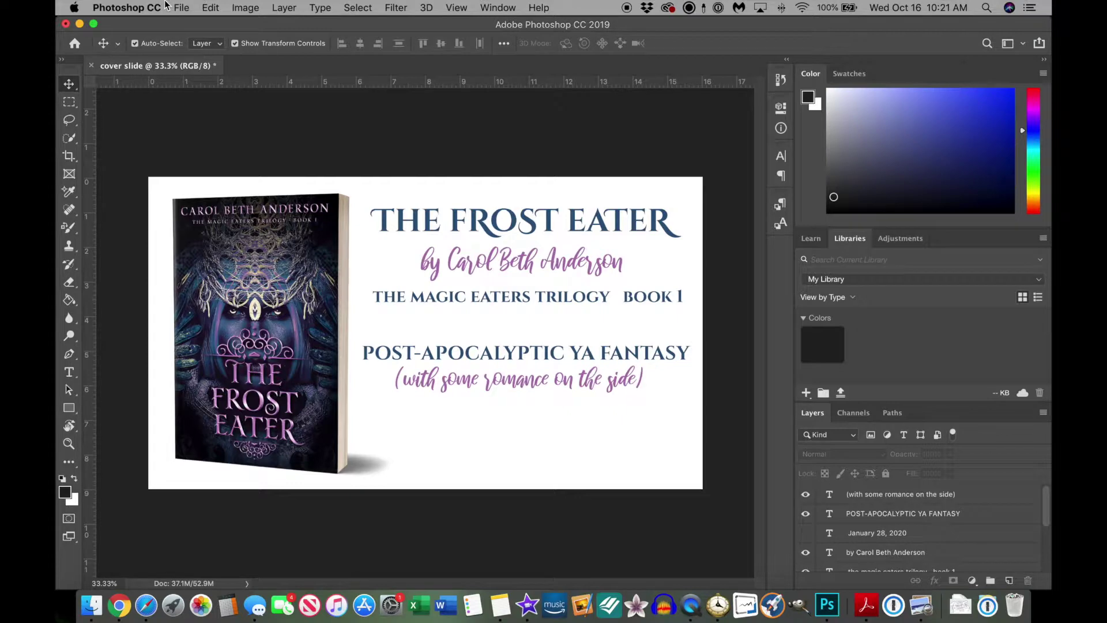
click(184, 7)
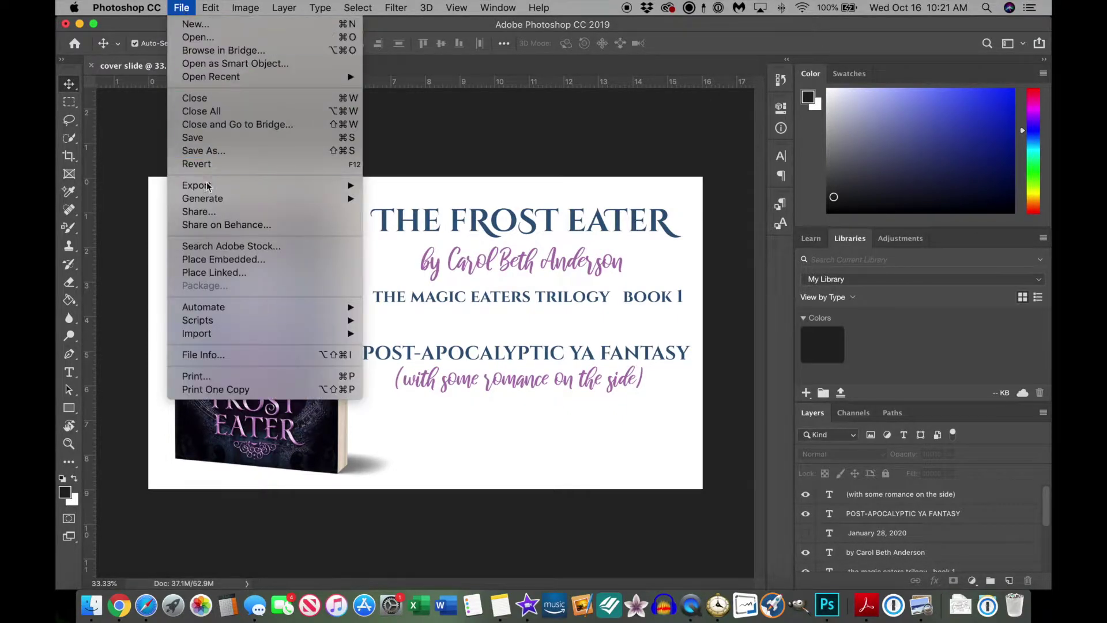
mouse_move(241, 196)
click(383, 188)
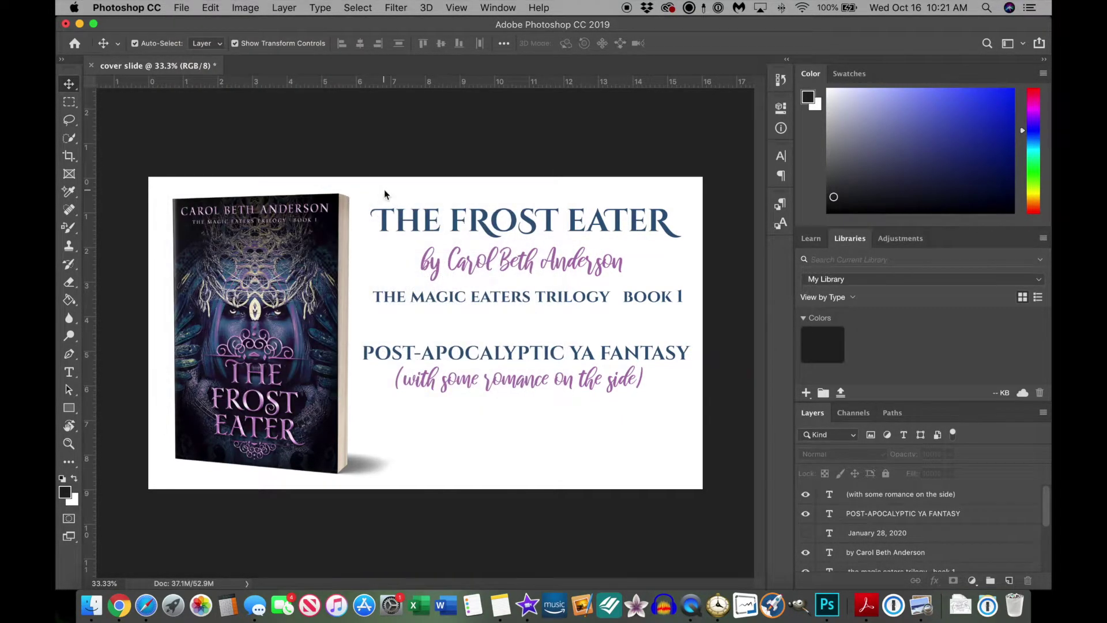
drag(386, 83, 664, 38)
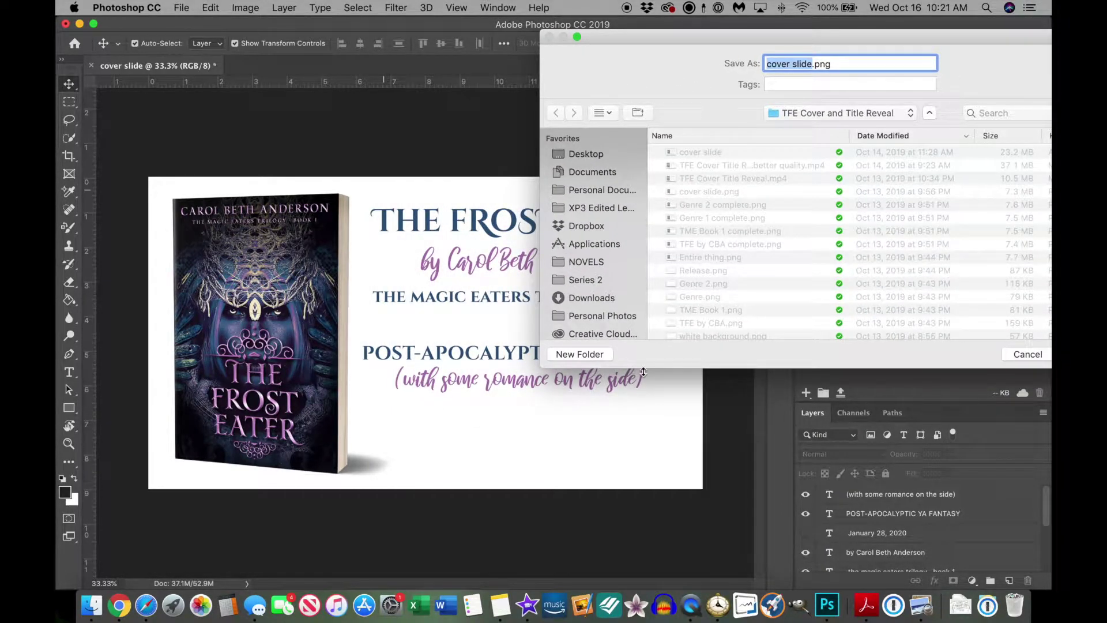
drag(711, 36, 649, 29)
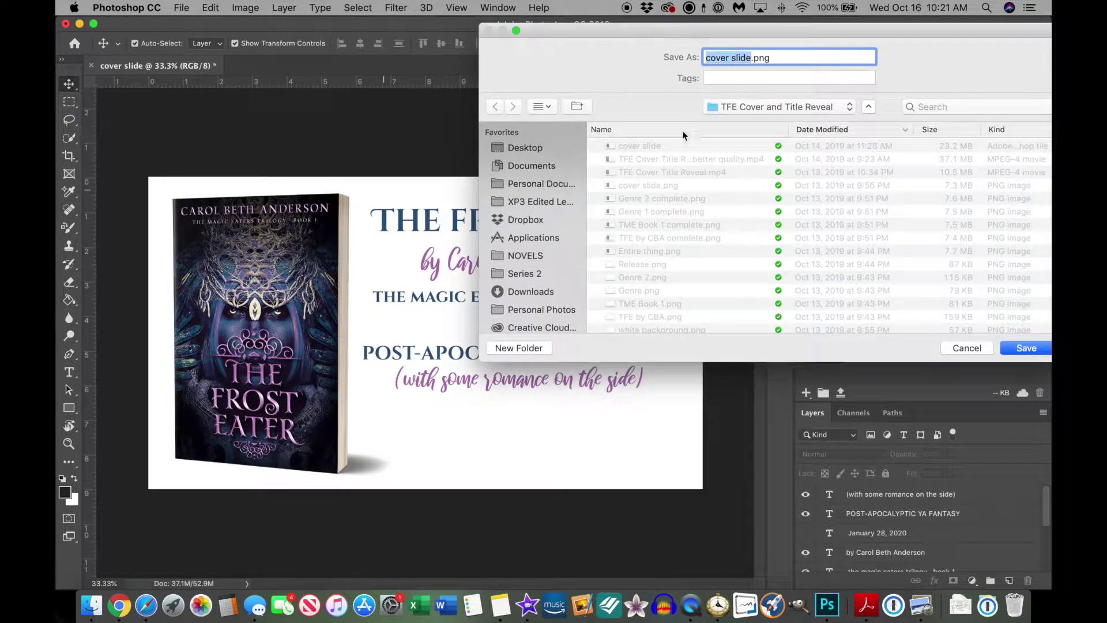
click(638, 278)
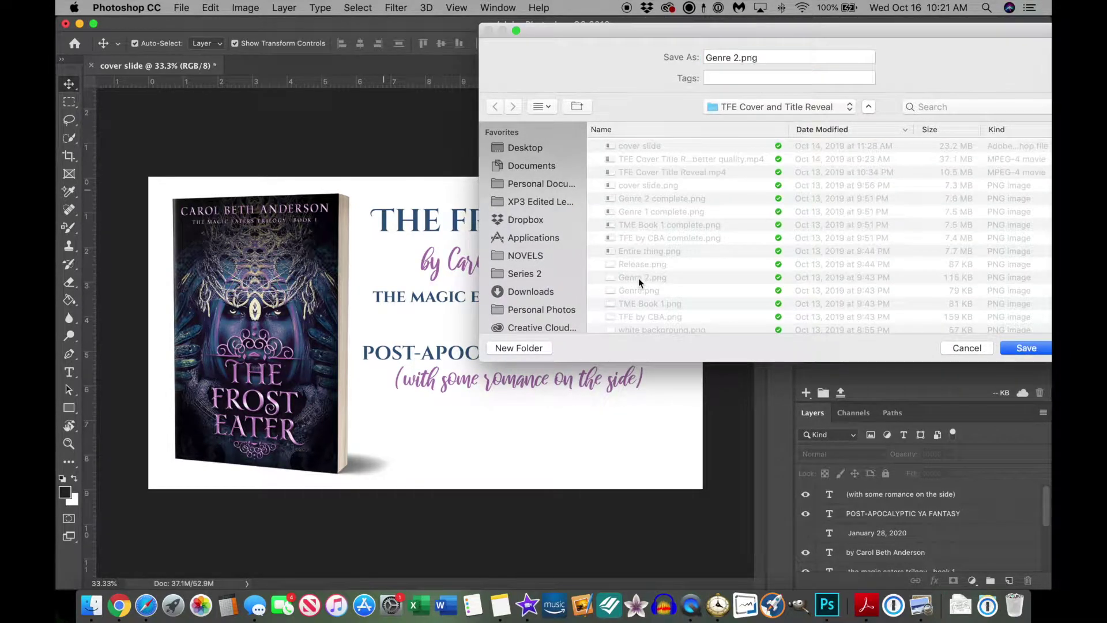
click(649, 200)
click(960, 346)
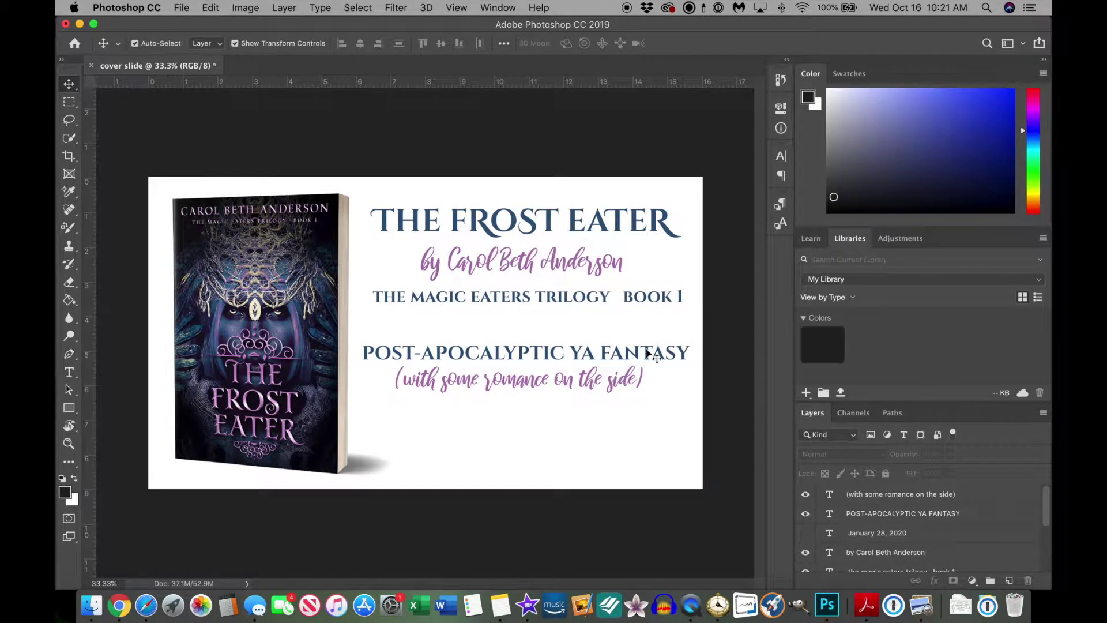
Step: Hide the (with some romance on the side) layer, and start and cancel a quick PNG export of the slide as Genre 1 complete.png
click(806, 494)
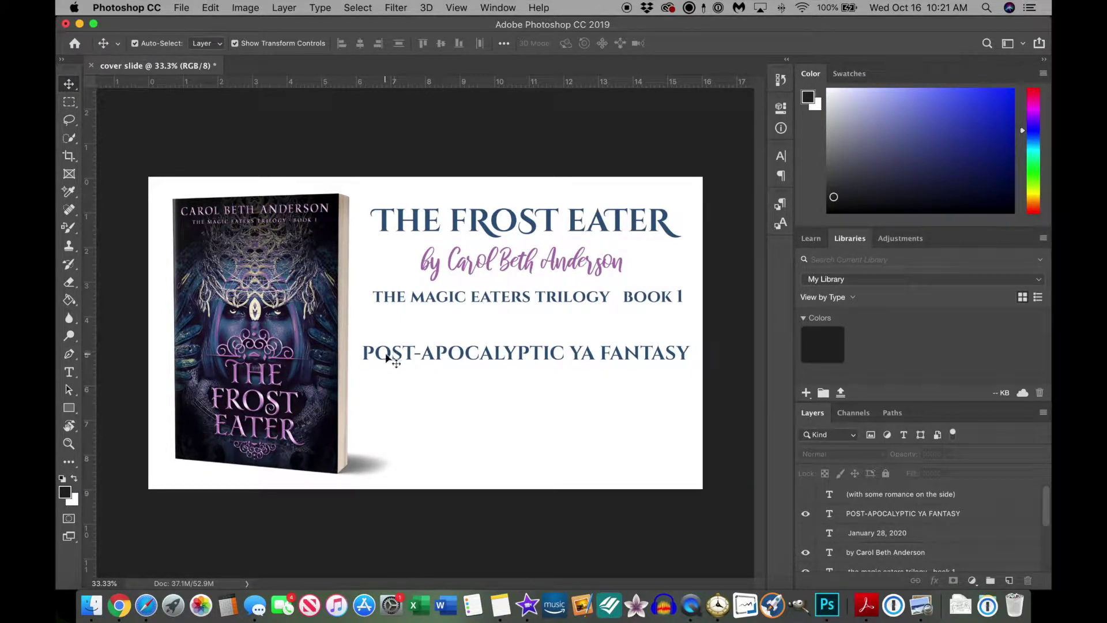
click(180, 7)
mouse_move(230, 188)
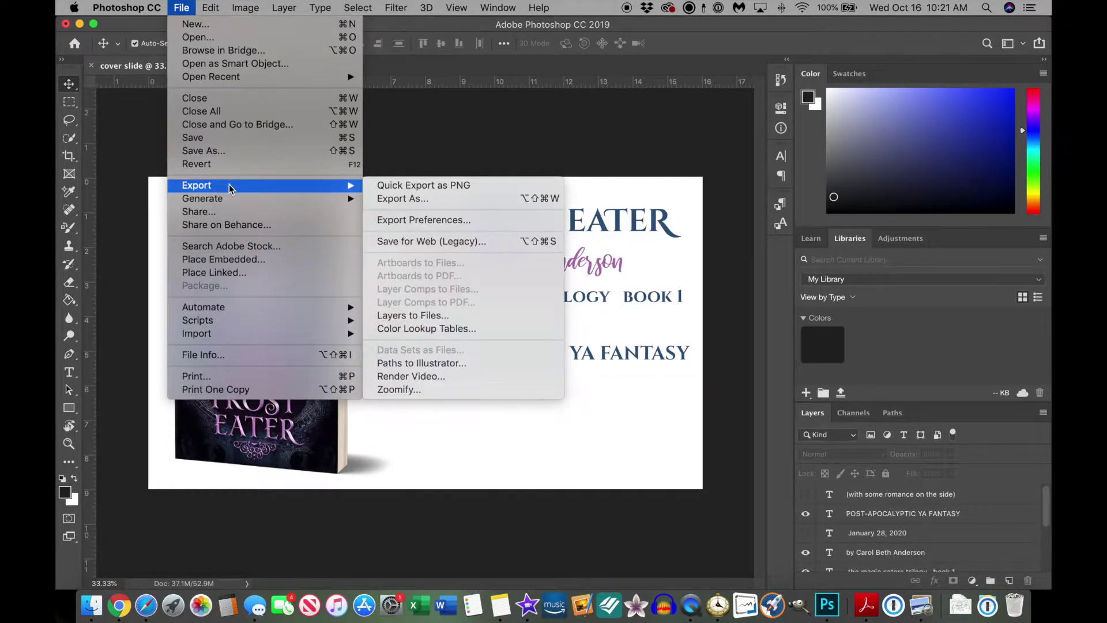
click(396, 185)
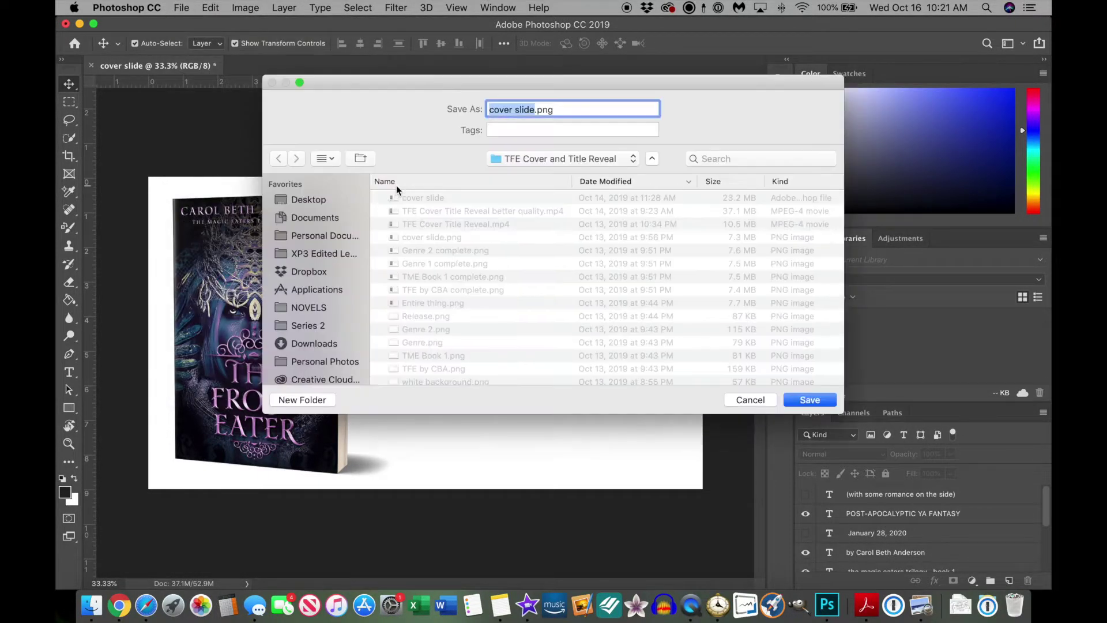
click(429, 264)
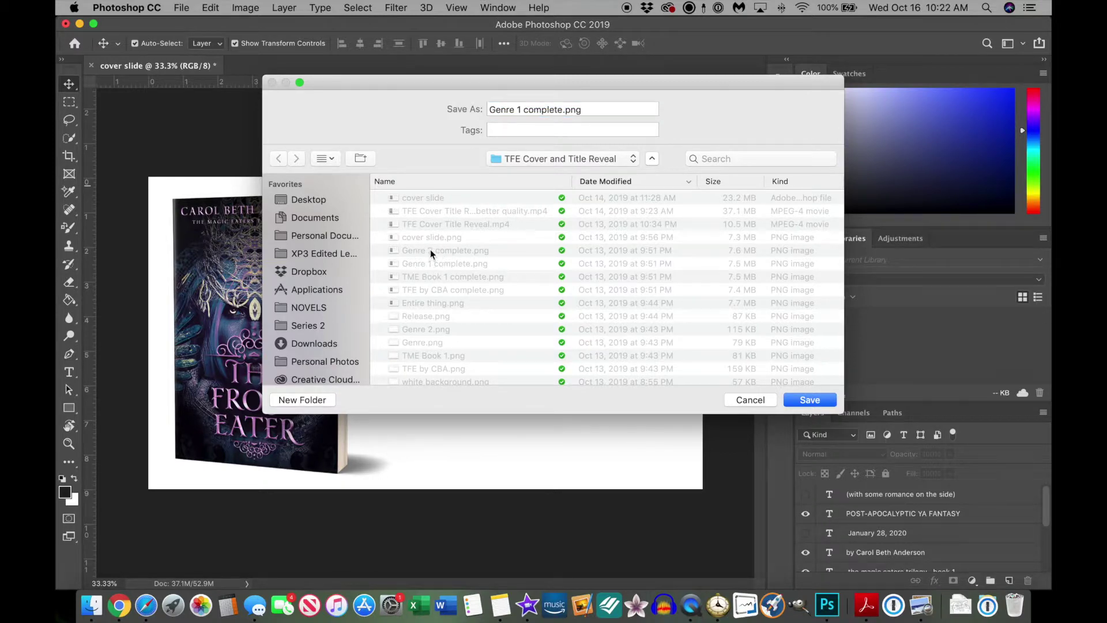
drag(495, 86, 762, 69)
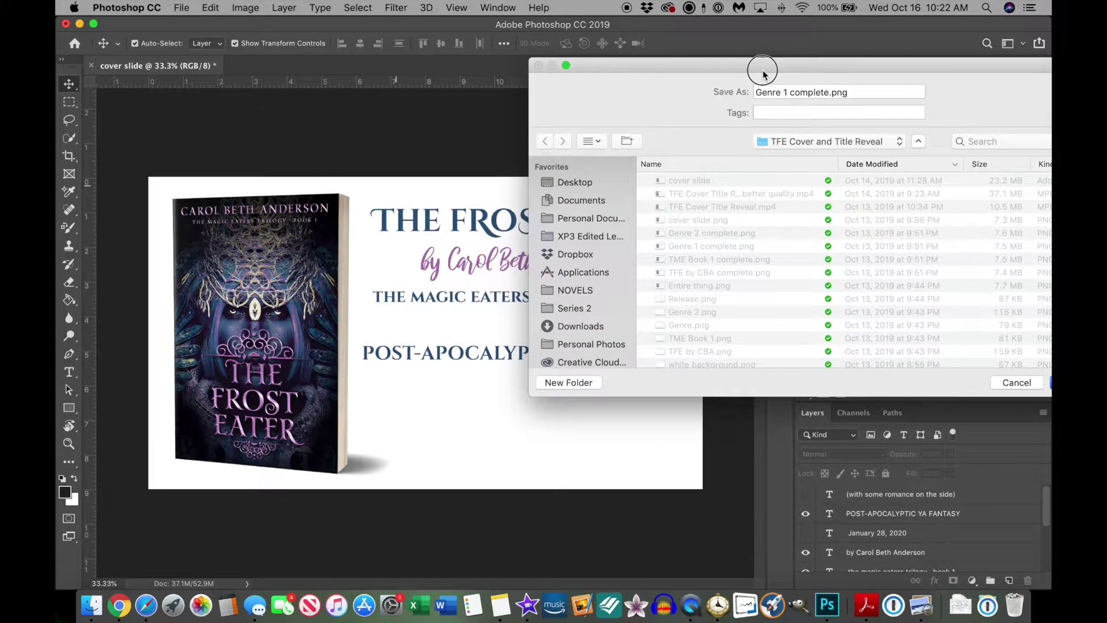
click(1011, 383)
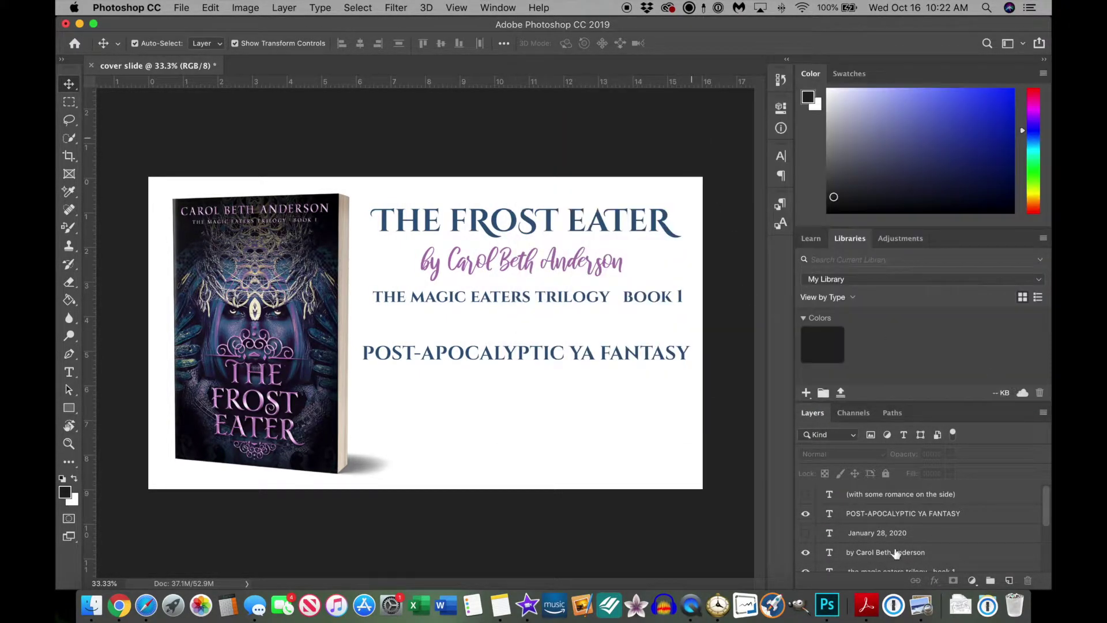
Step: Hide the POST-APOCALYPTIC YA FANTASY, trilogy, author and THE FROST EATER title layers, leaving only the book mockup on white
click(806, 515)
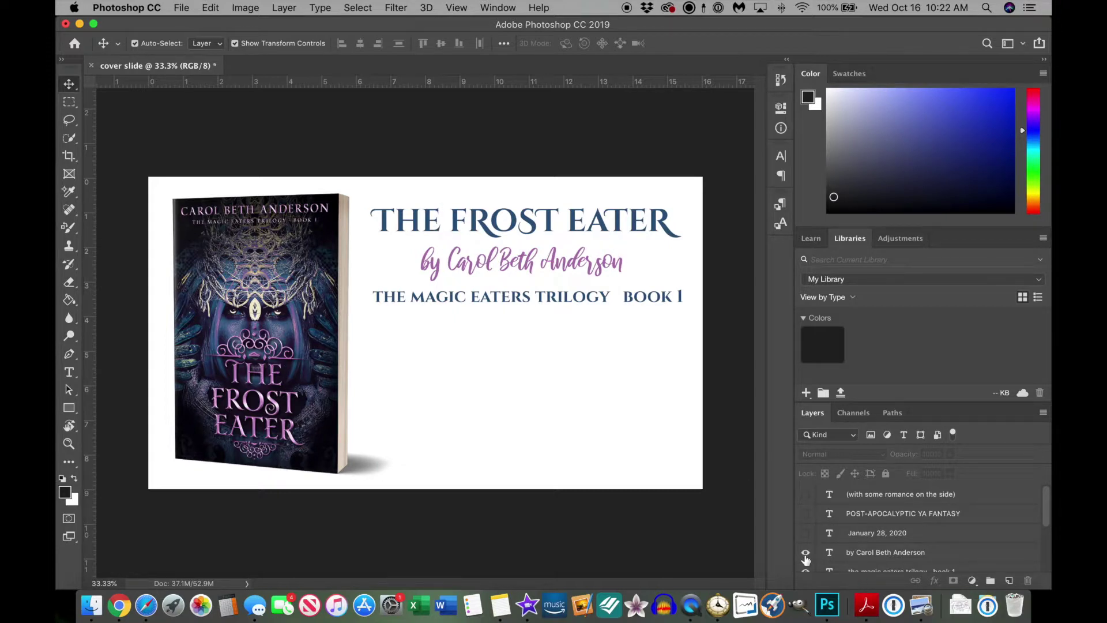
scroll(819, 559, down, 1)
scroll(819, 558, down, 2)
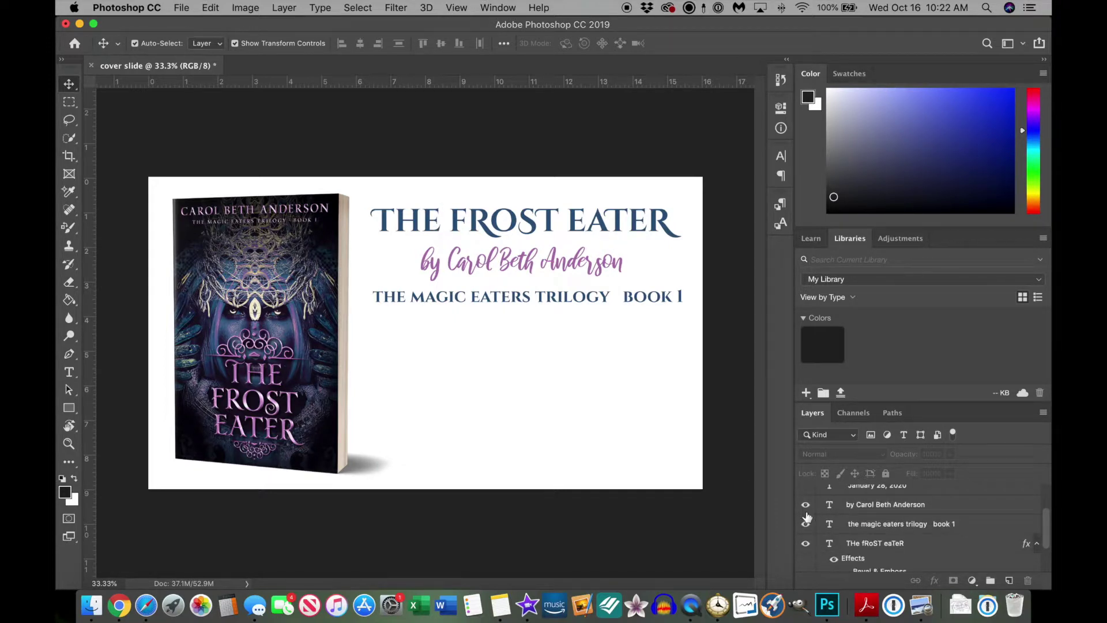
click(806, 524)
click(805, 506)
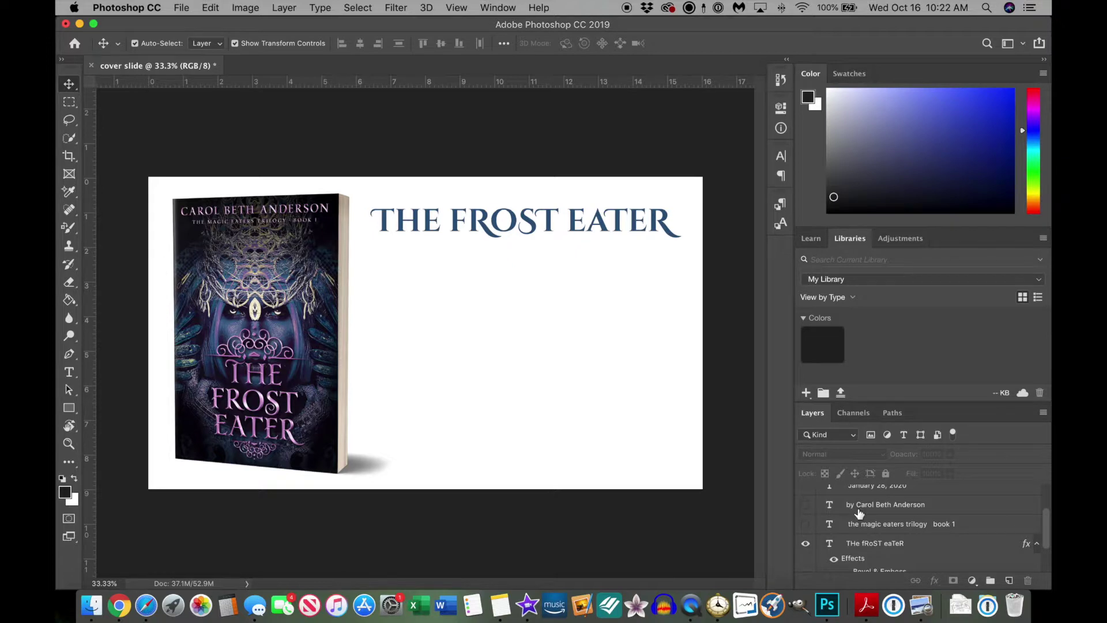
scroll(860, 513, up, 1)
click(806, 522)
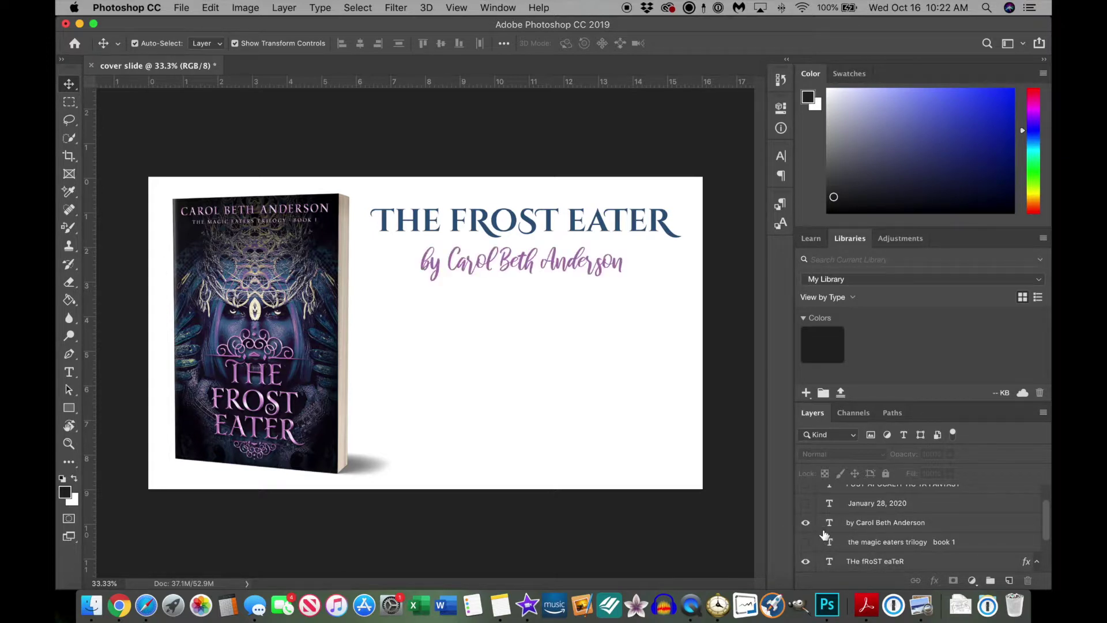
click(806, 522)
click(806, 561)
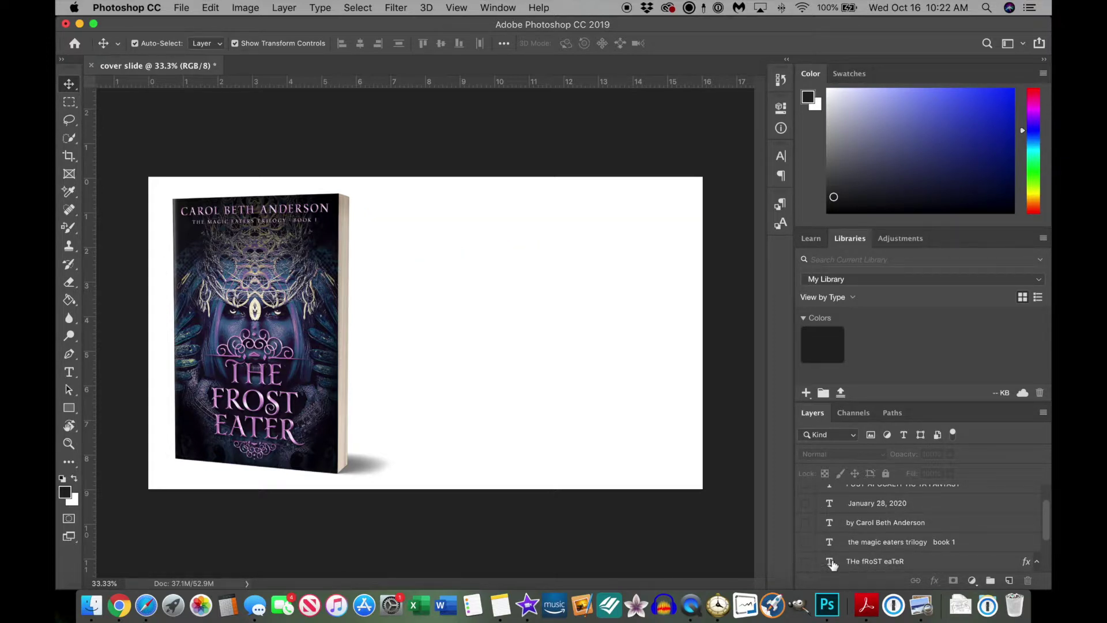
Step: Start a quick PNG export of the book-only slide as cover slide.png and cancel it
click(181, 8)
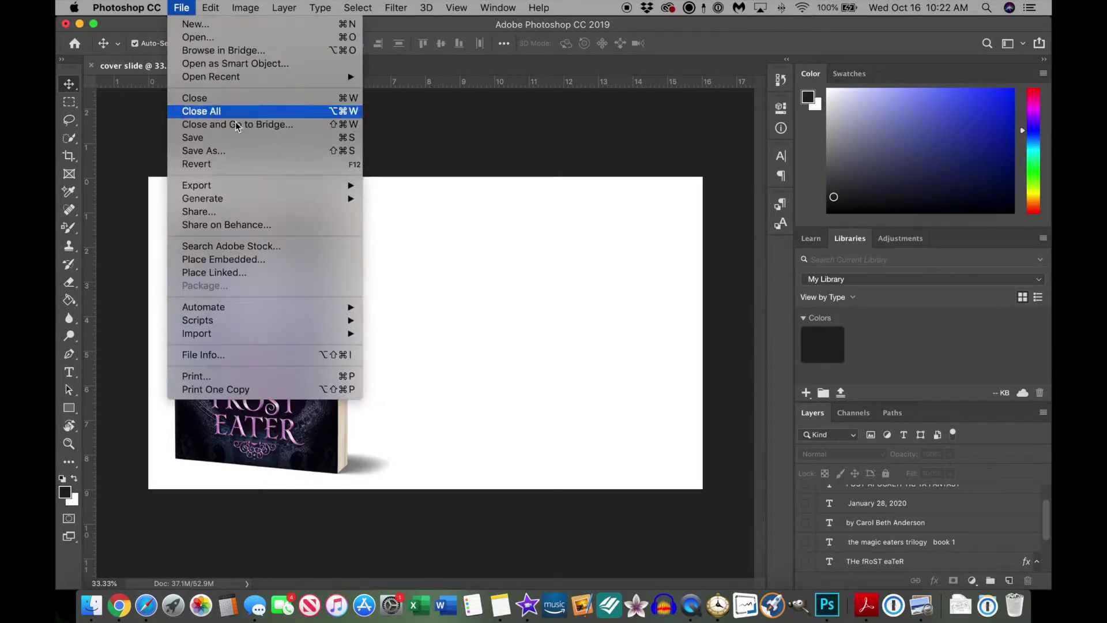
mouse_move(229, 188)
click(383, 186)
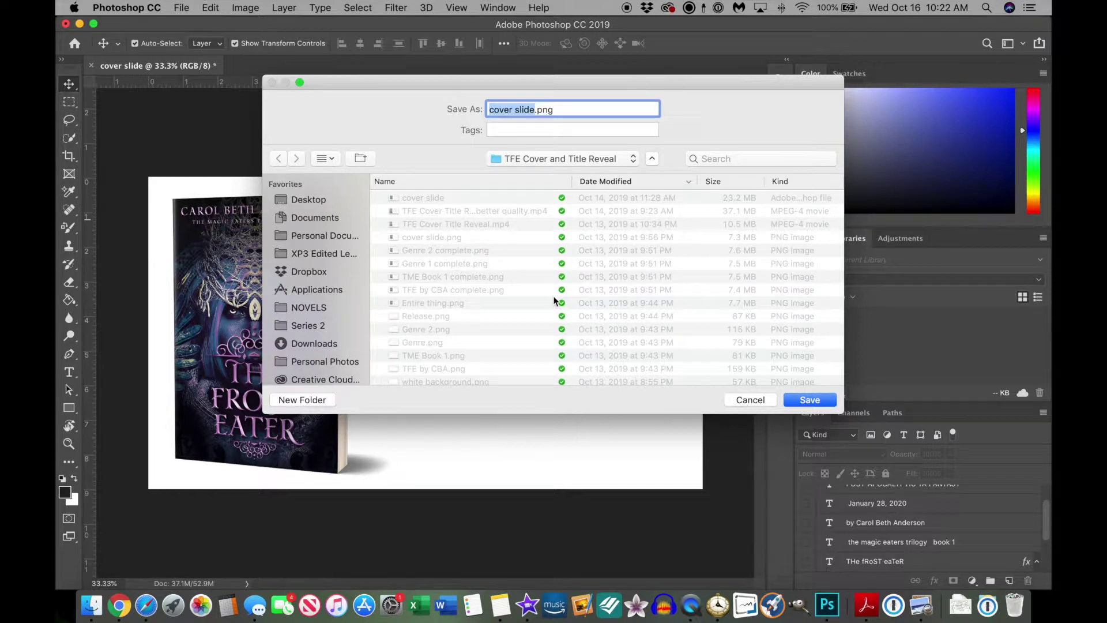
scroll(554, 300, down, 1)
scroll(553, 300, up, 1)
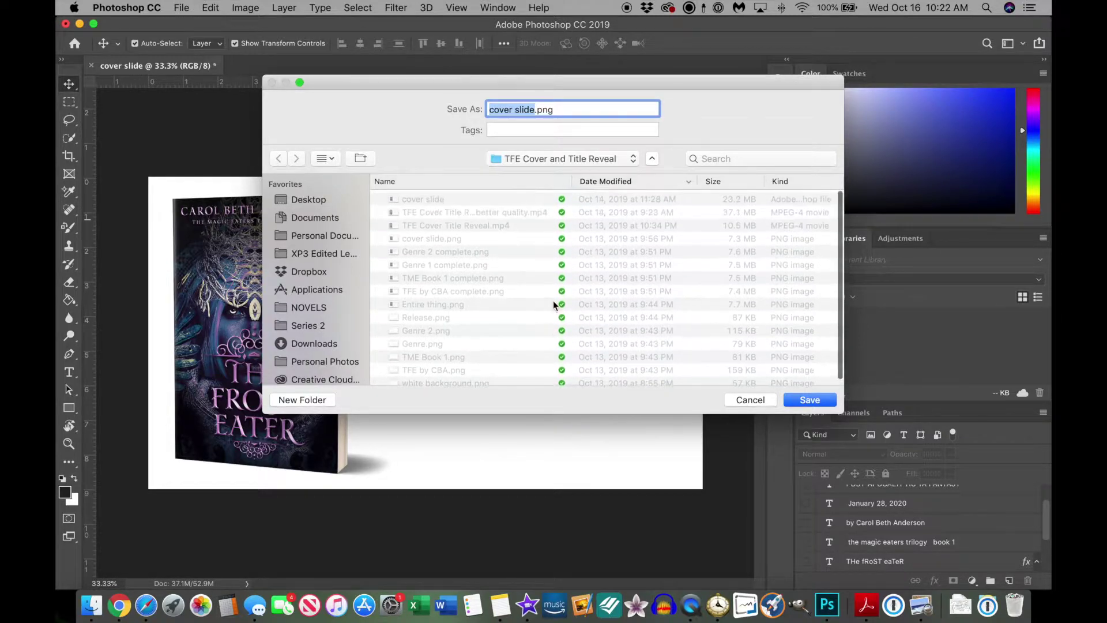
click(750, 401)
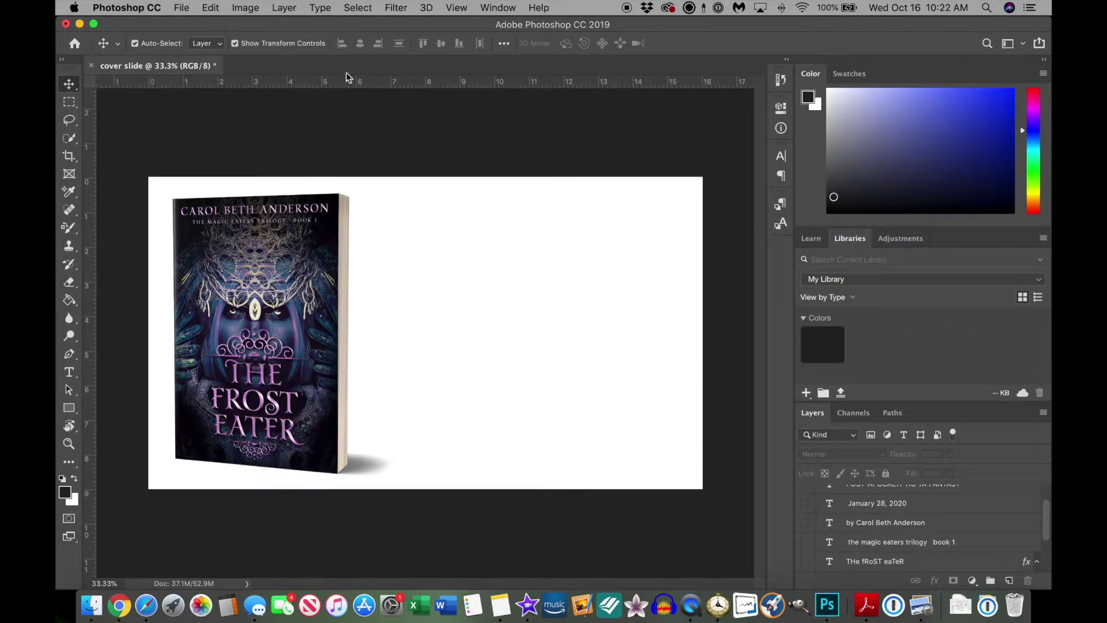
Step: Show the title, trilogy, author, January 28, 2020, POST-APOCALYPTIC YA FANTASY and (with some romance on the side) layers again
click(806, 562)
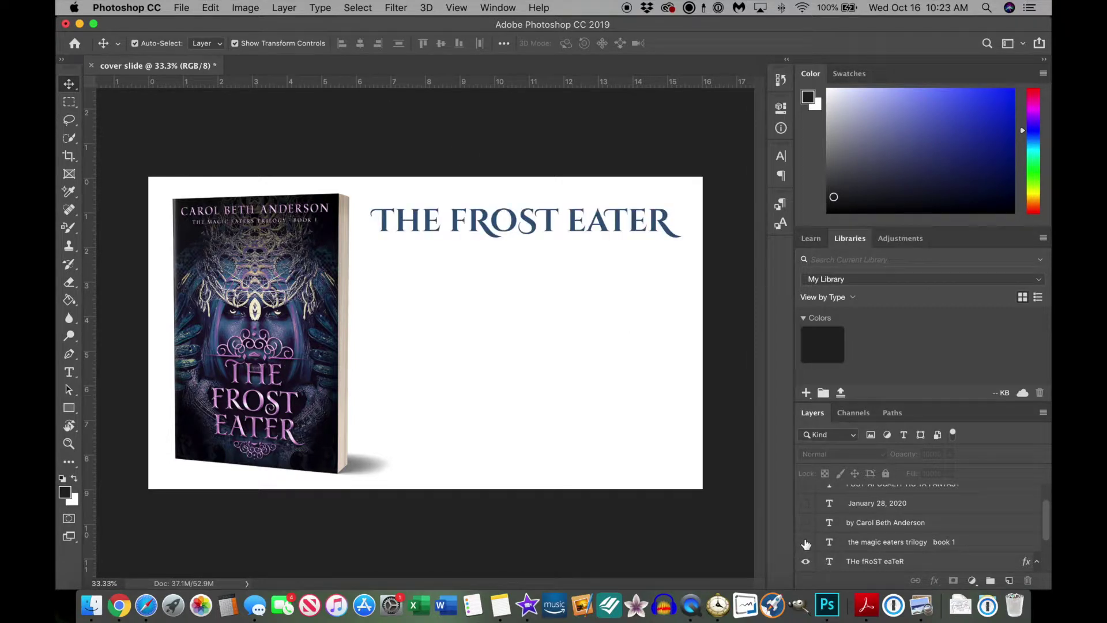
click(805, 541)
click(805, 522)
click(806, 503)
scroll(806, 508, up, 2)
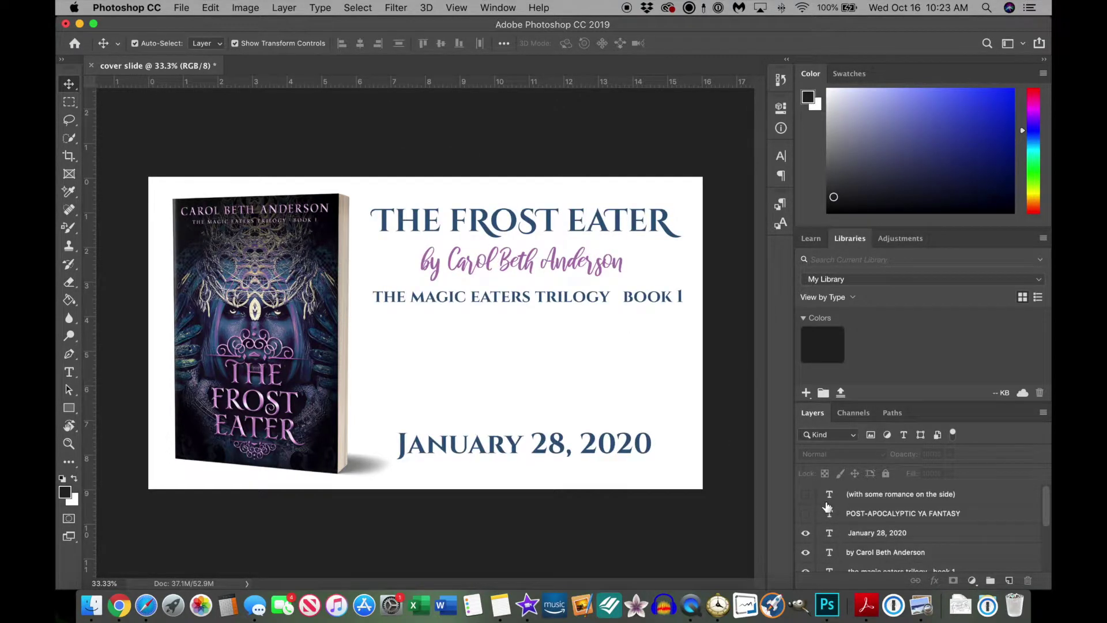
click(806, 513)
click(805, 495)
scroll(806, 501, down, 5)
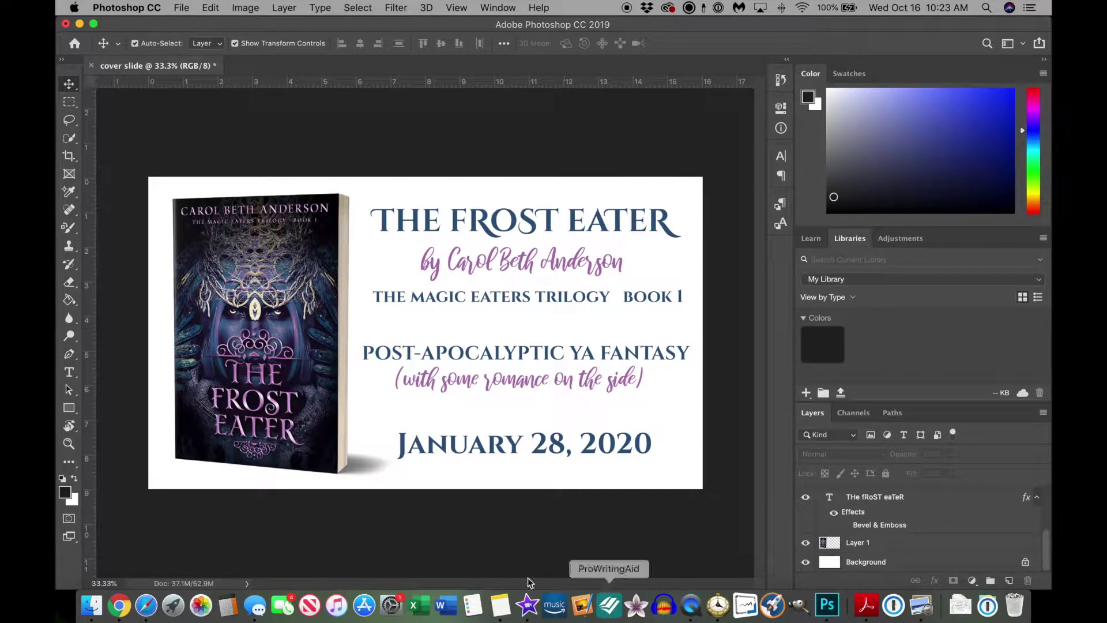
Step: Switch to iMovie, leave the TFE Cover Title Reveal project and create a new movie project
click(528, 607)
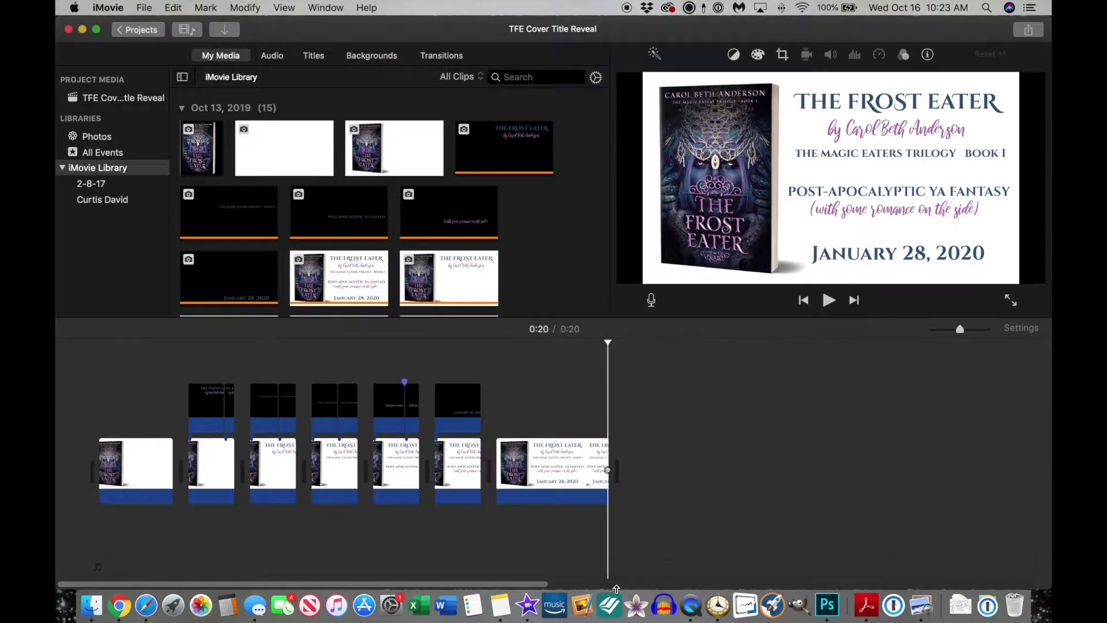
click(82, 408)
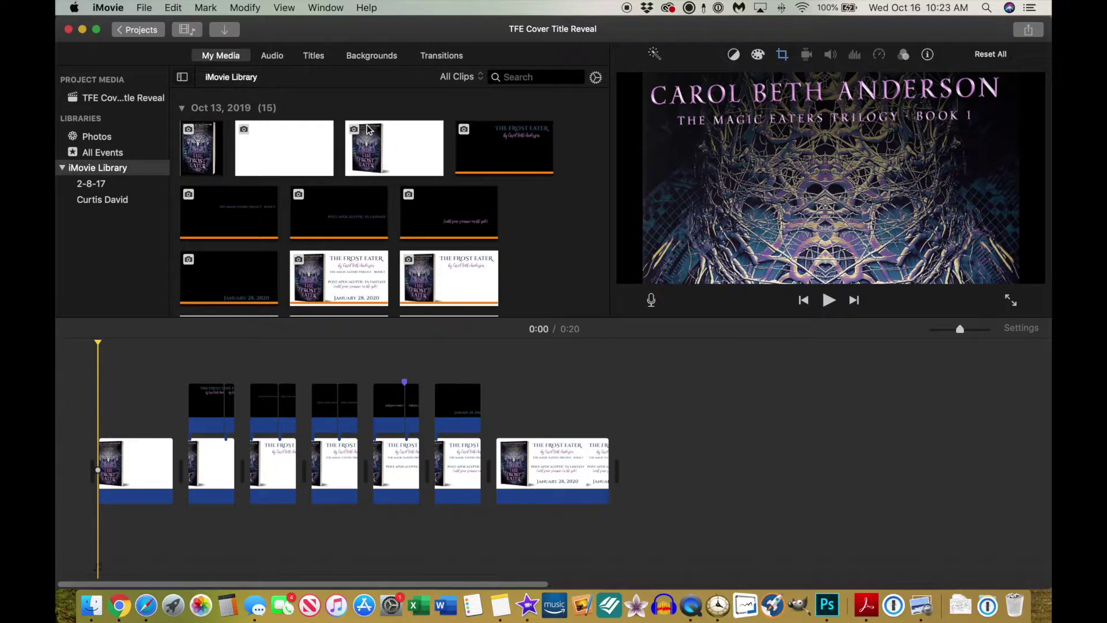
click(136, 30)
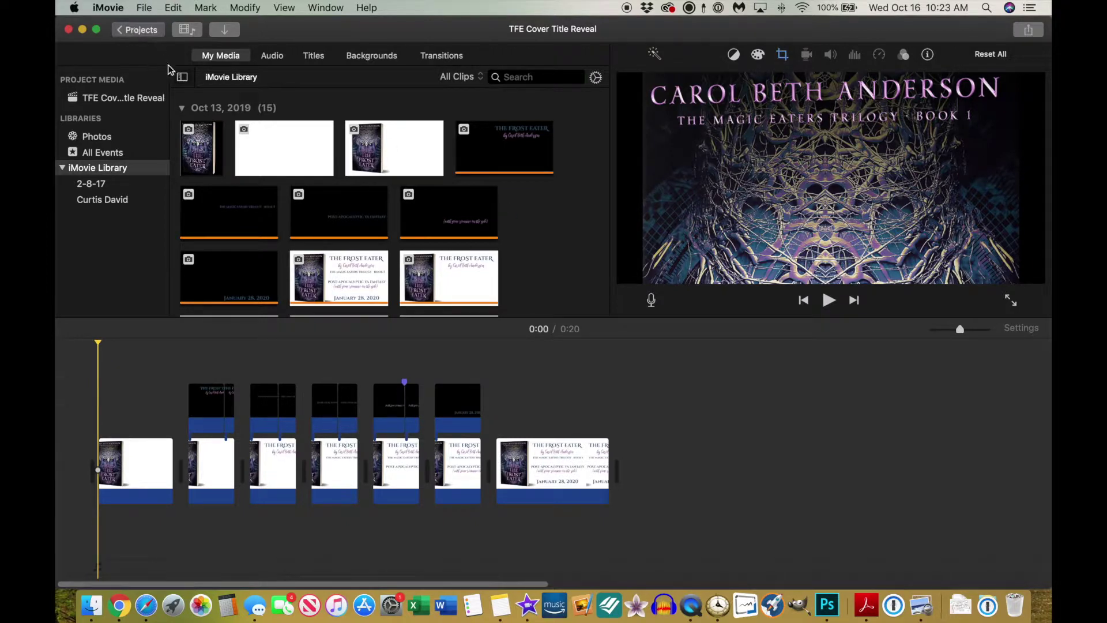
click(185, 221)
click(178, 263)
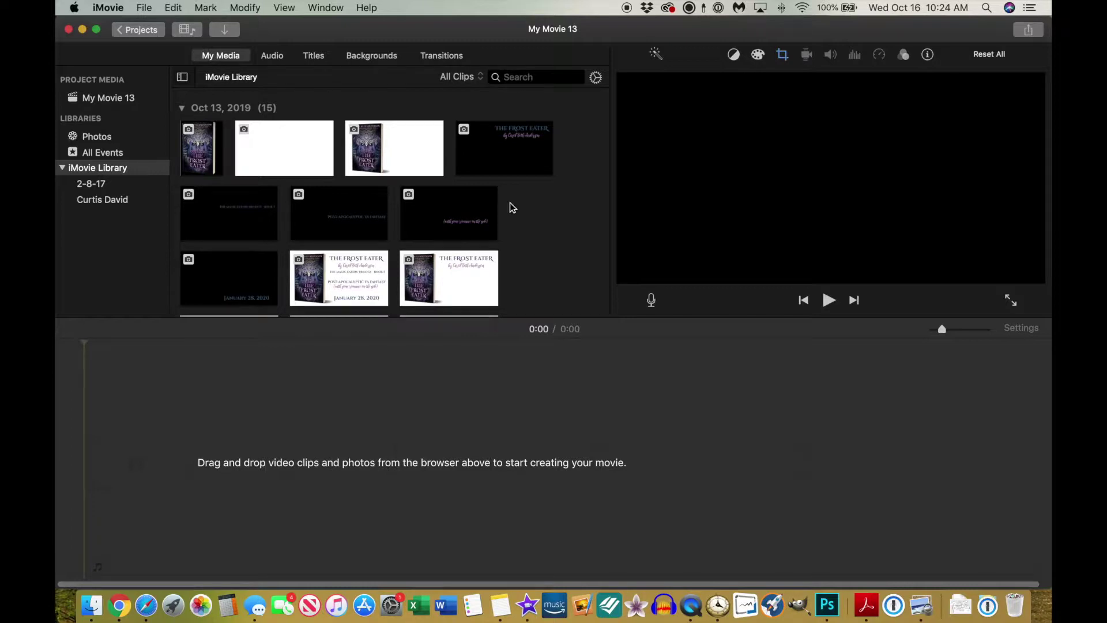
Step: Open the TFE Cover and Title Reveal folder from NOVELS > Movies in Finder and move its window clear of the timeline
click(91, 606)
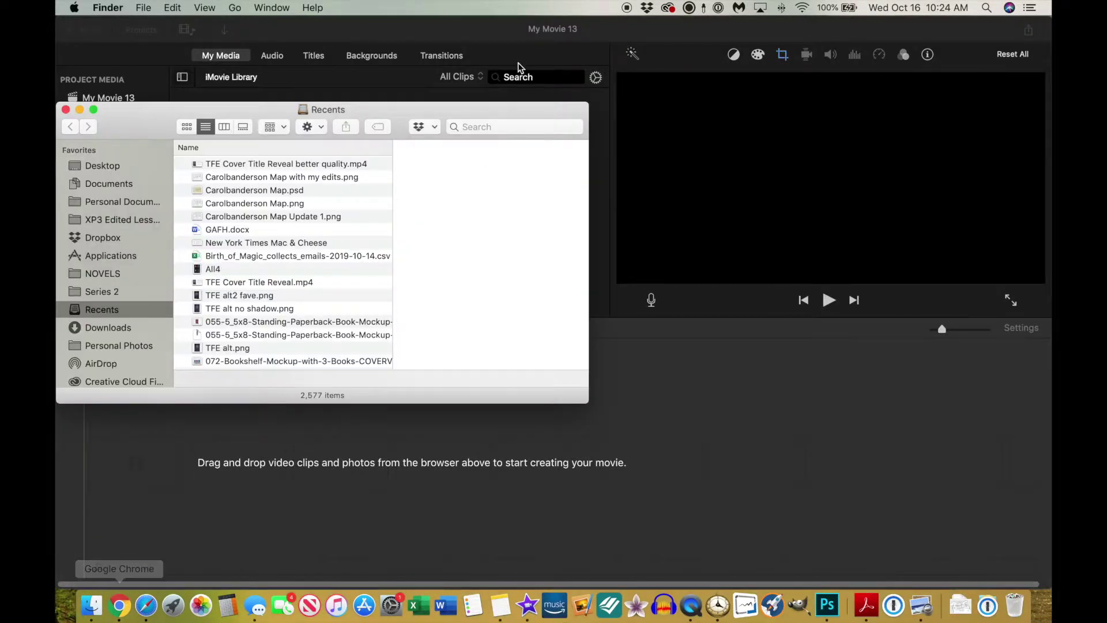
click(121, 276)
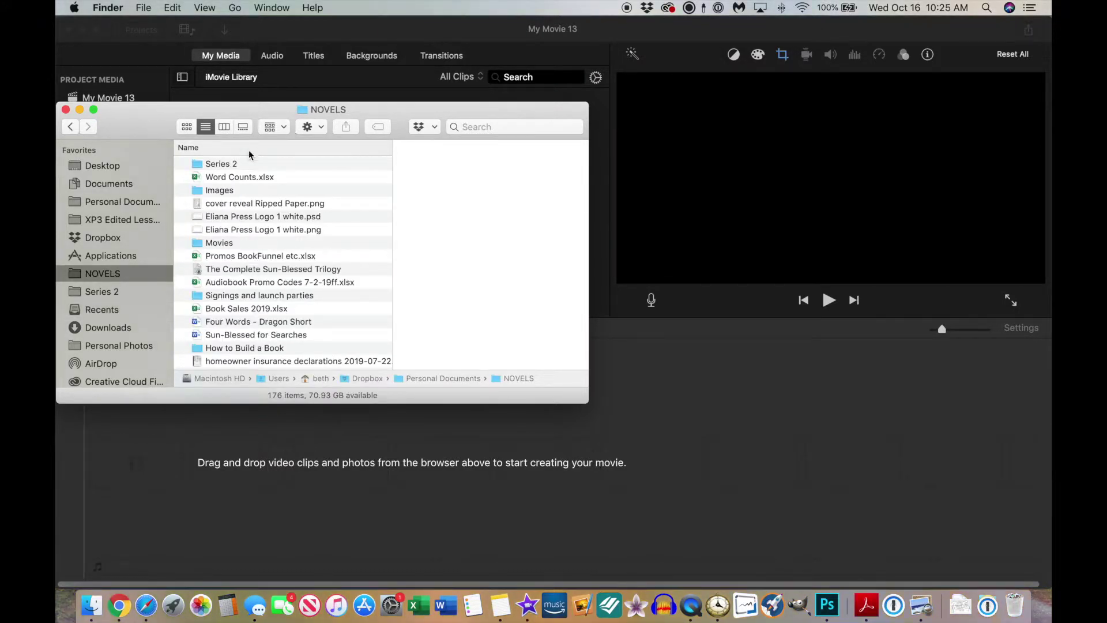
click(319, 243)
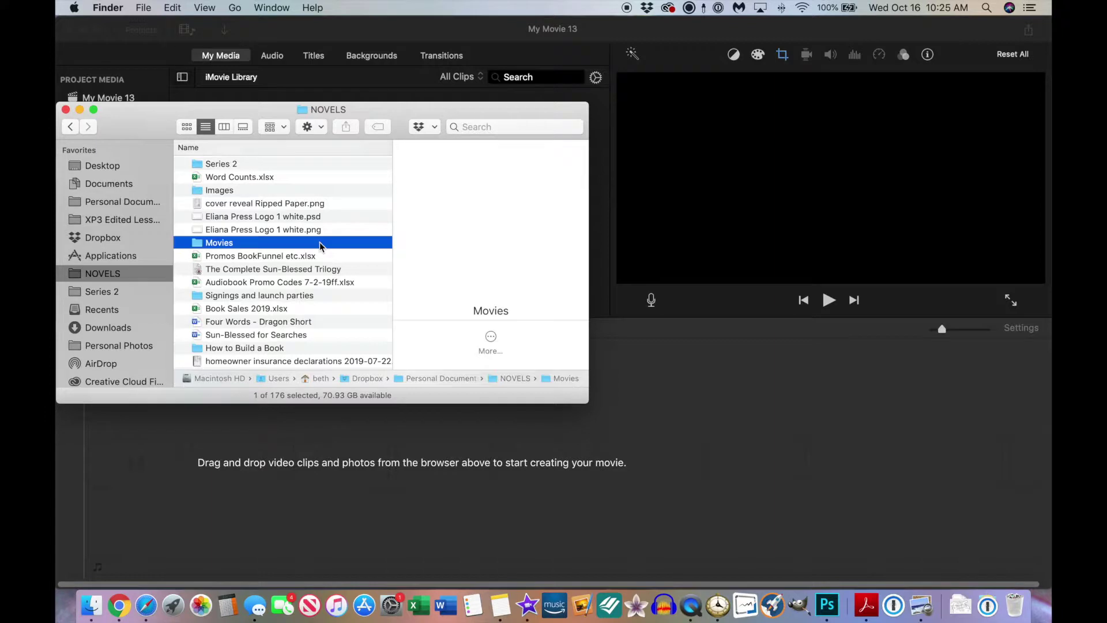
double_click(349, 243)
click(264, 163)
double_click(265, 163)
drag(371, 111, 822, 137)
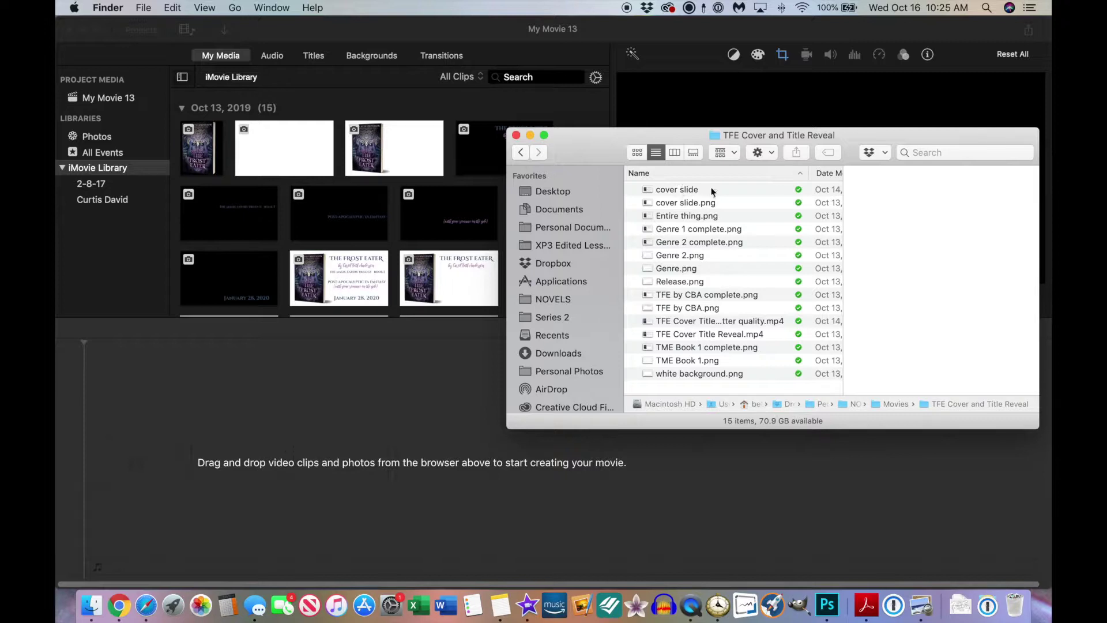
Step: Add cover slide.png from the folder to the start of the empty iMovie timeline and return to the iMovie project
scroll(700, 205, right, 3)
scroll(698, 205, left, 3)
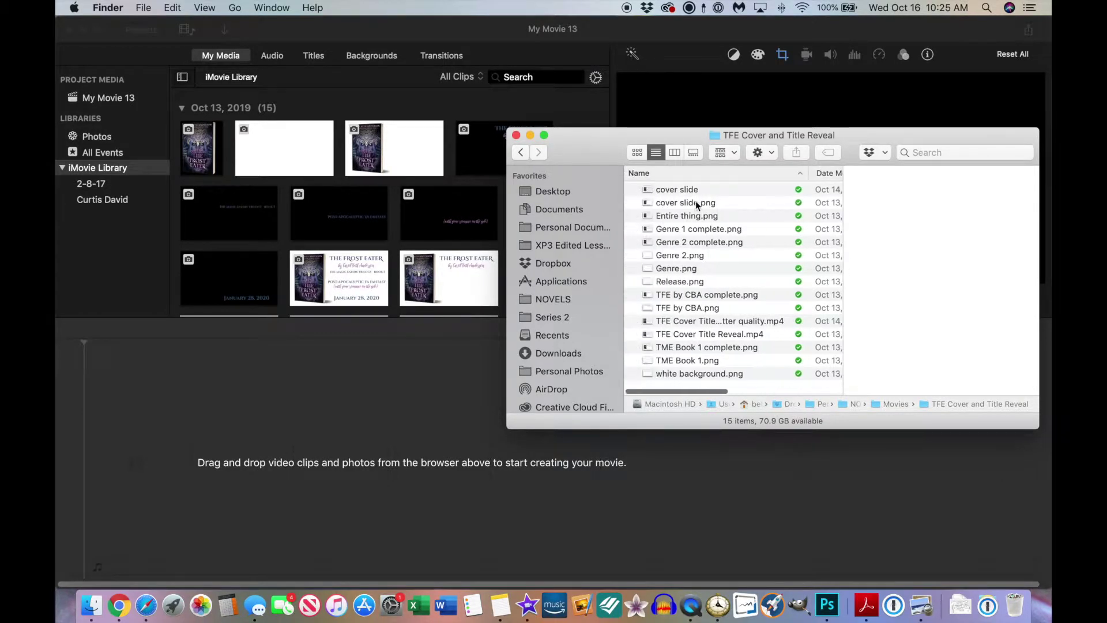
drag(695, 206, 100, 470)
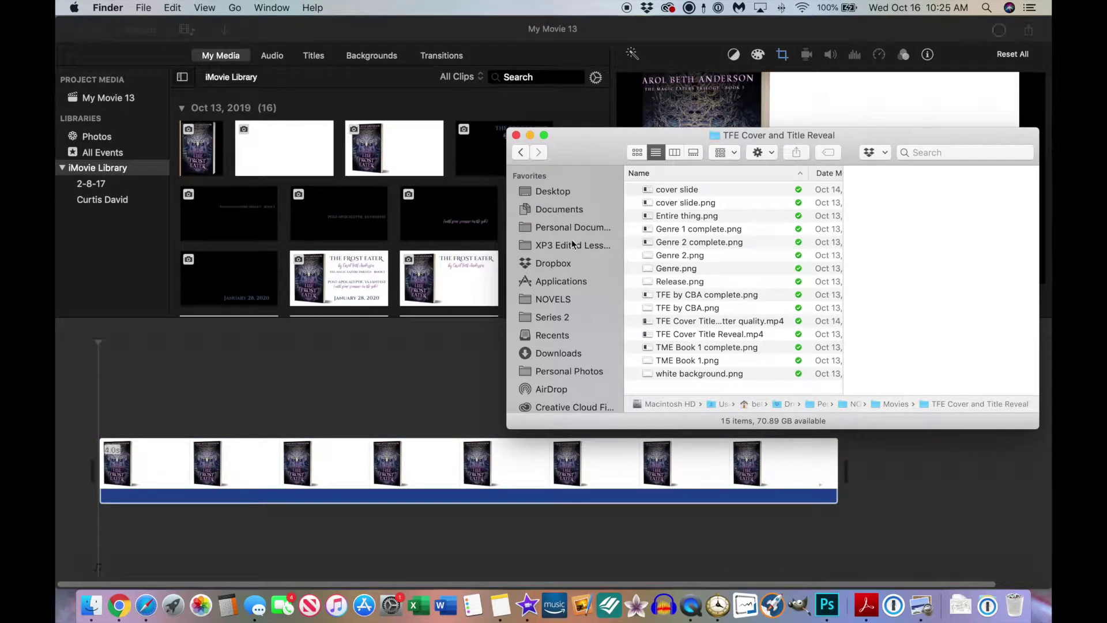
drag(695, 153, 688, 263)
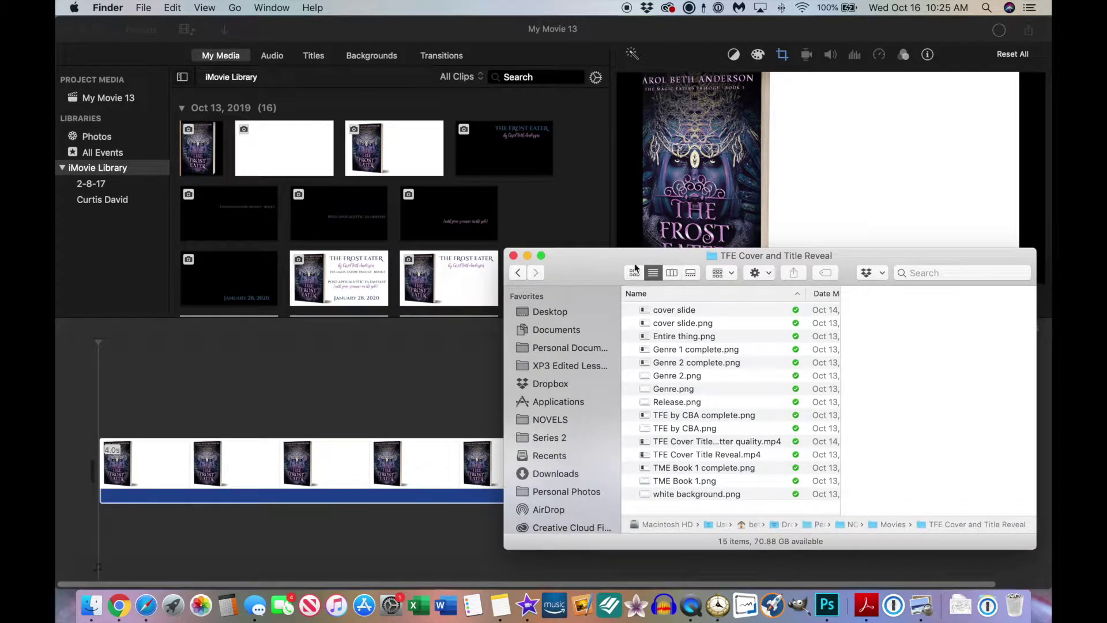
click(557, 26)
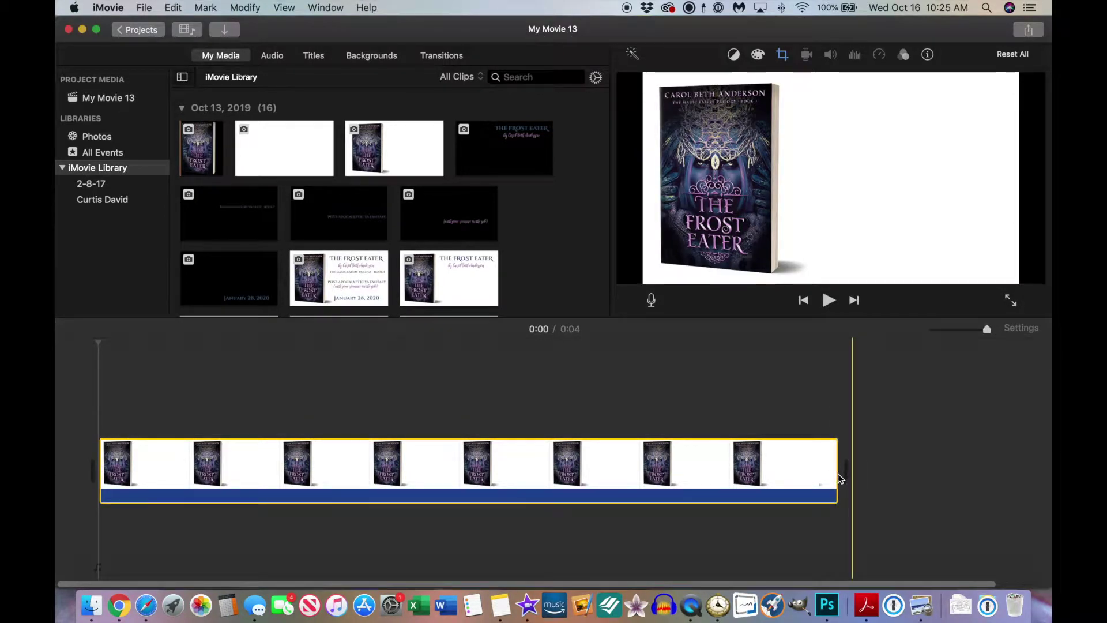
Step: Try shortening the cover slide clip to about 2 seconds, and extend it back to about 4 seconds
drag(839, 473, 490, 468)
drag(987, 330, 962, 331)
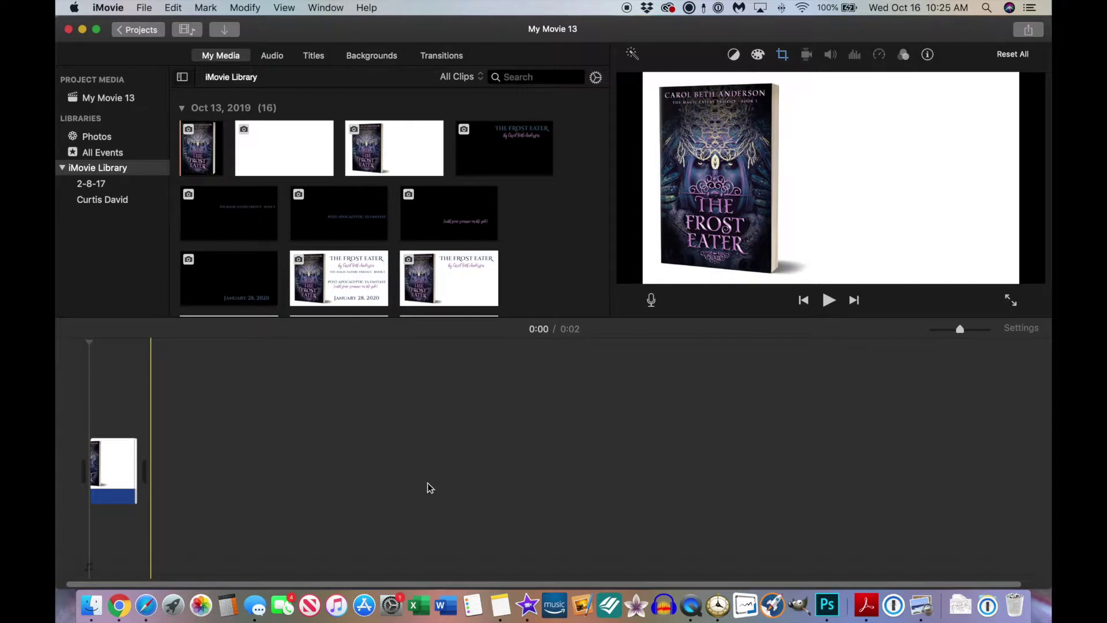
drag(142, 473, 185, 470)
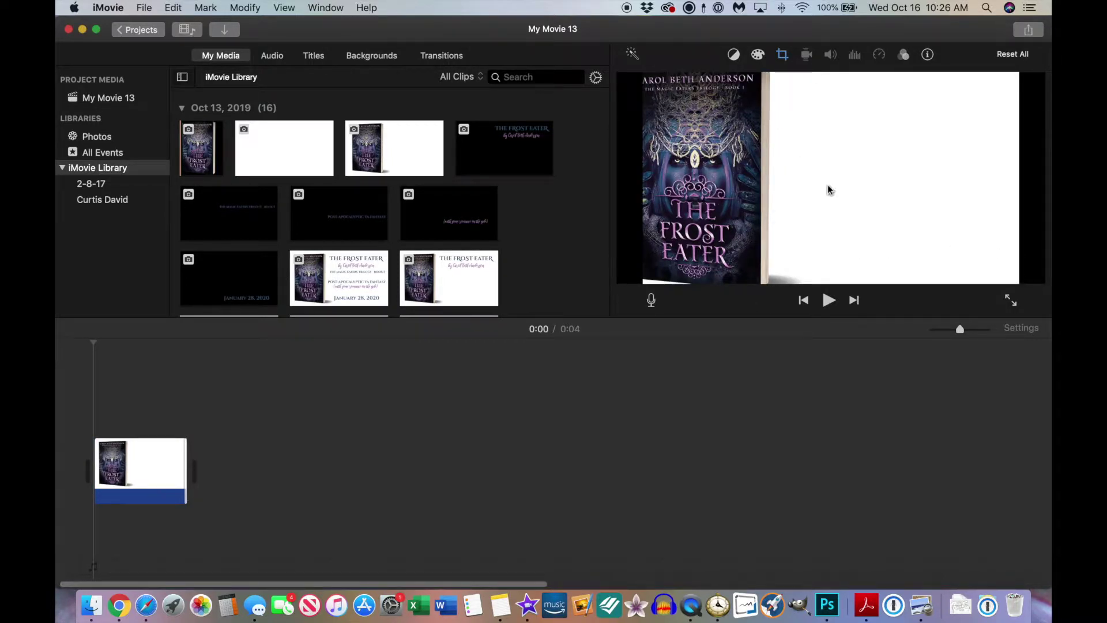
Step: Open the cover slide clip's Ken Burns crop and shrink the Start frame onto the upper part of the book cover
click(126, 454)
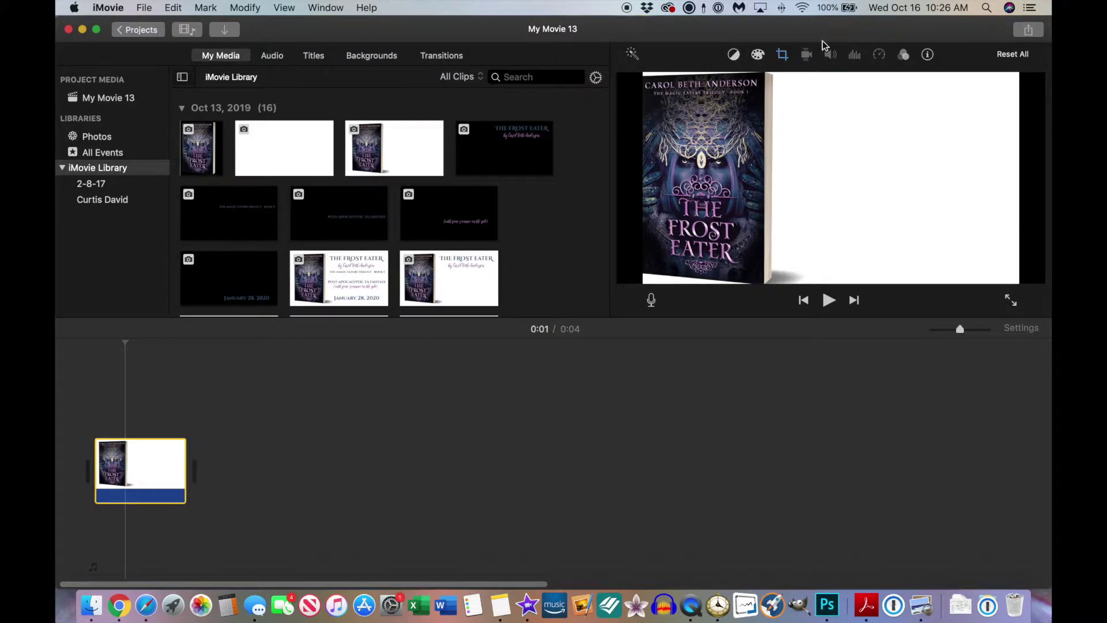
click(784, 59)
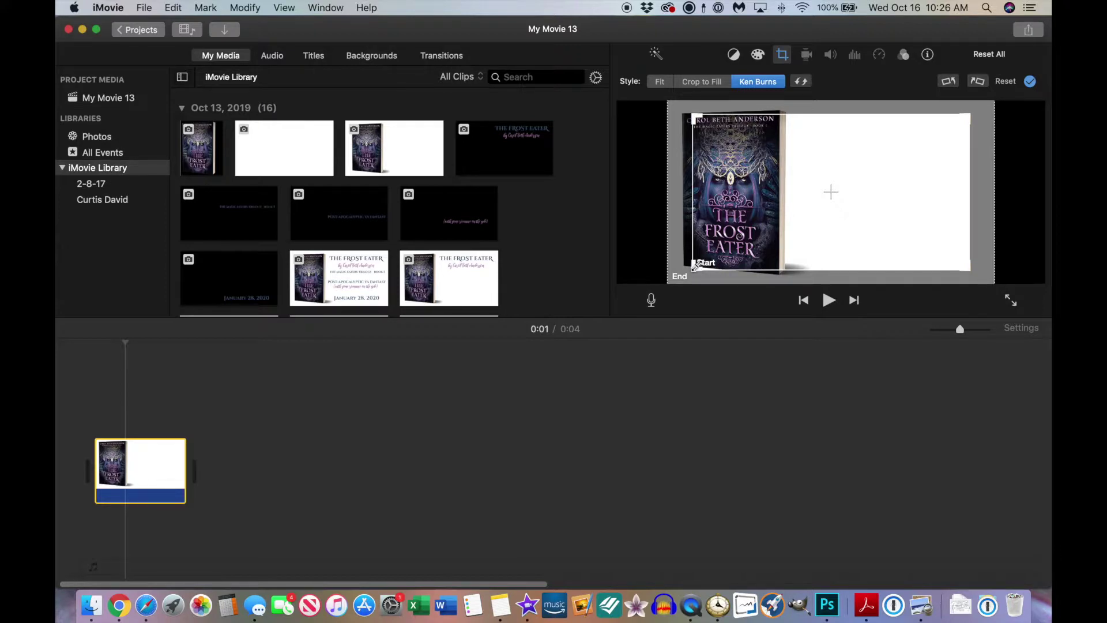
drag(695, 266, 740, 142)
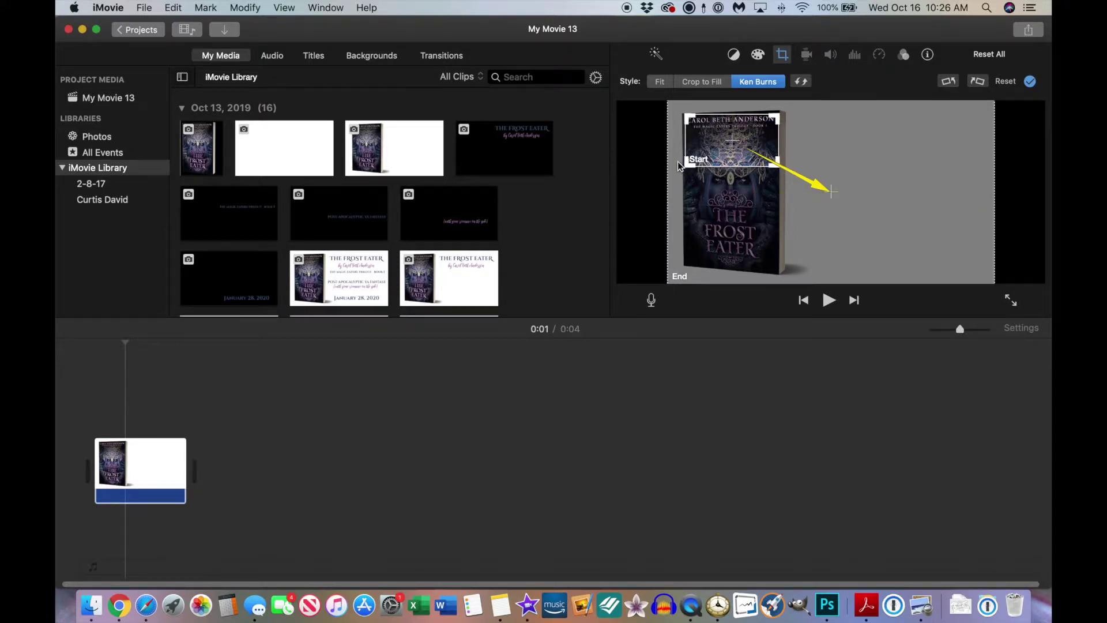
Step: Fit the Ken Burns End frame to the full cover slide and play the zoom from the start of the clip
click(676, 217)
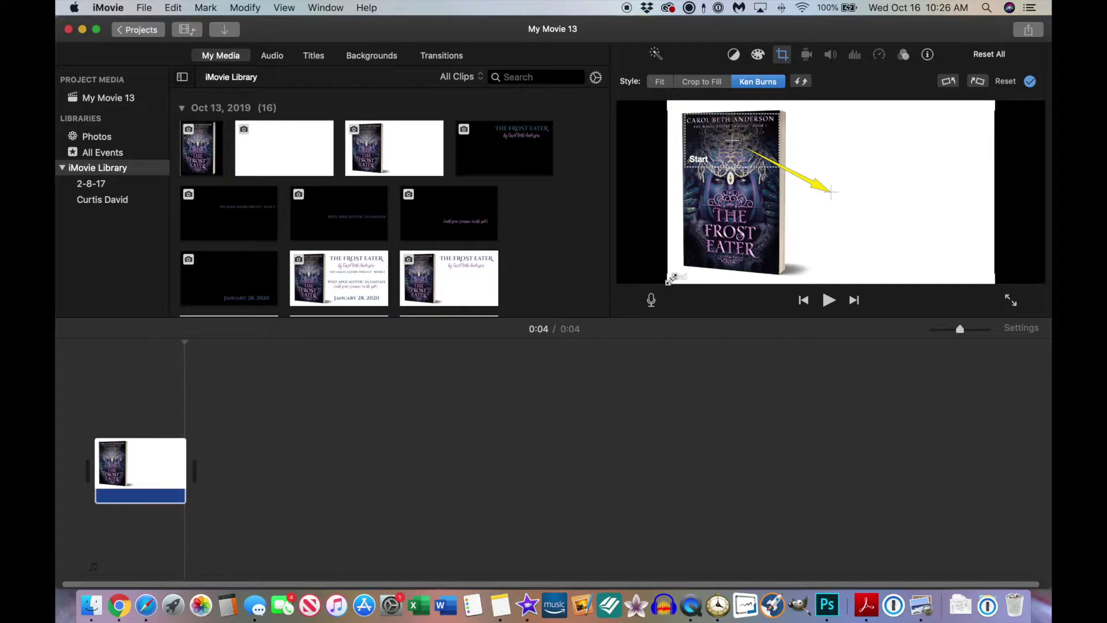
drag(671, 279, 672, 281)
drag(664, 285, 661, 285)
click(94, 410)
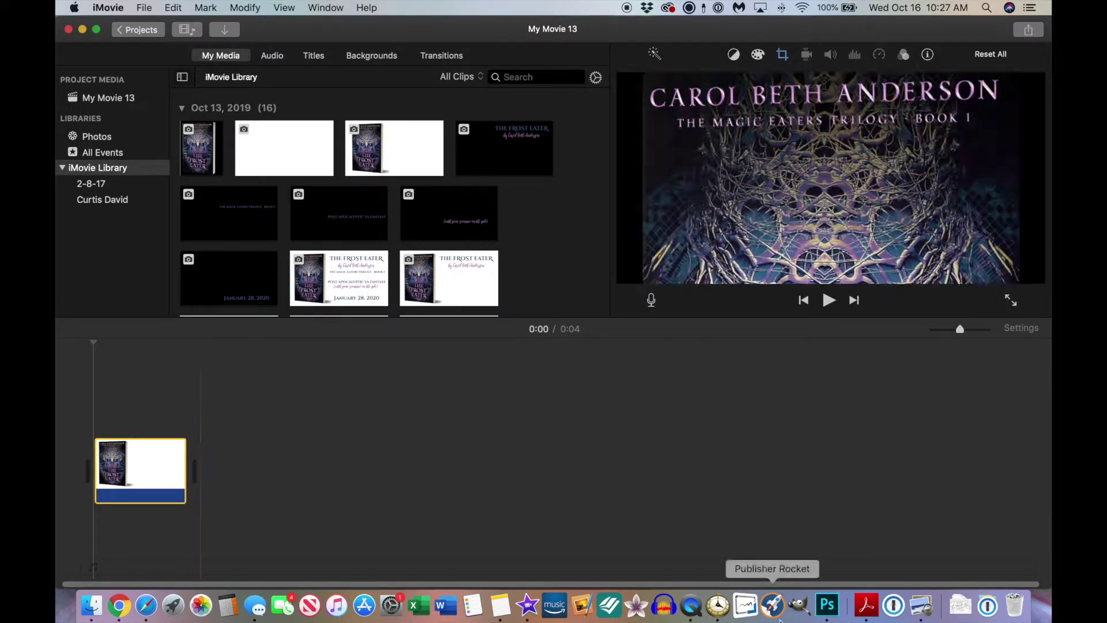
click(829, 299)
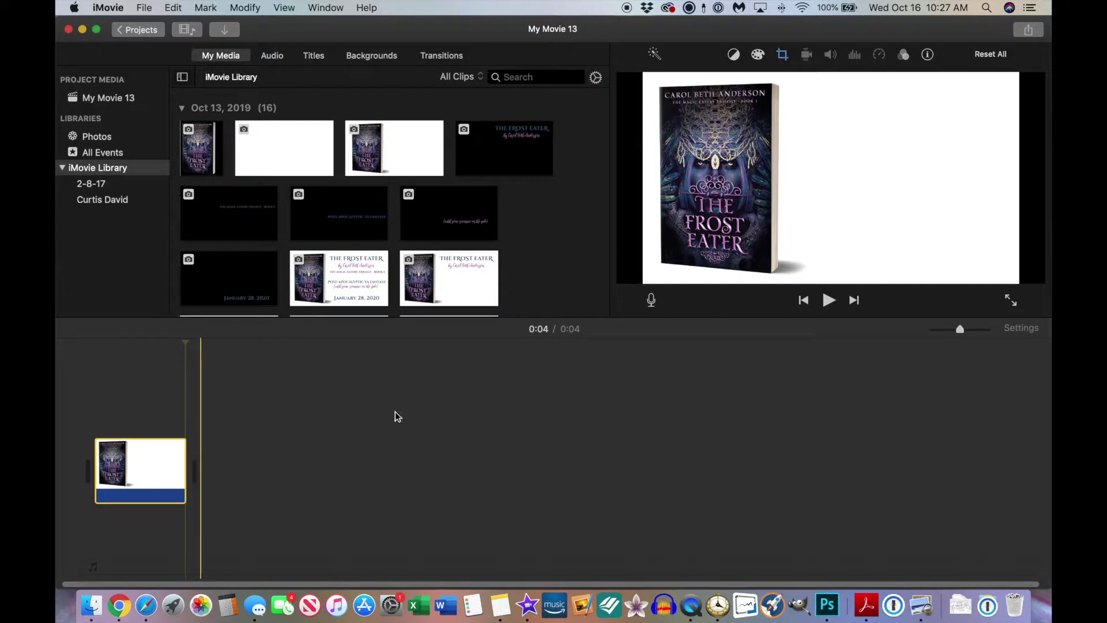
Step: Add a second copy of cover slide.png from the Finder folder after the first clip and return to the iMovie project
click(93, 606)
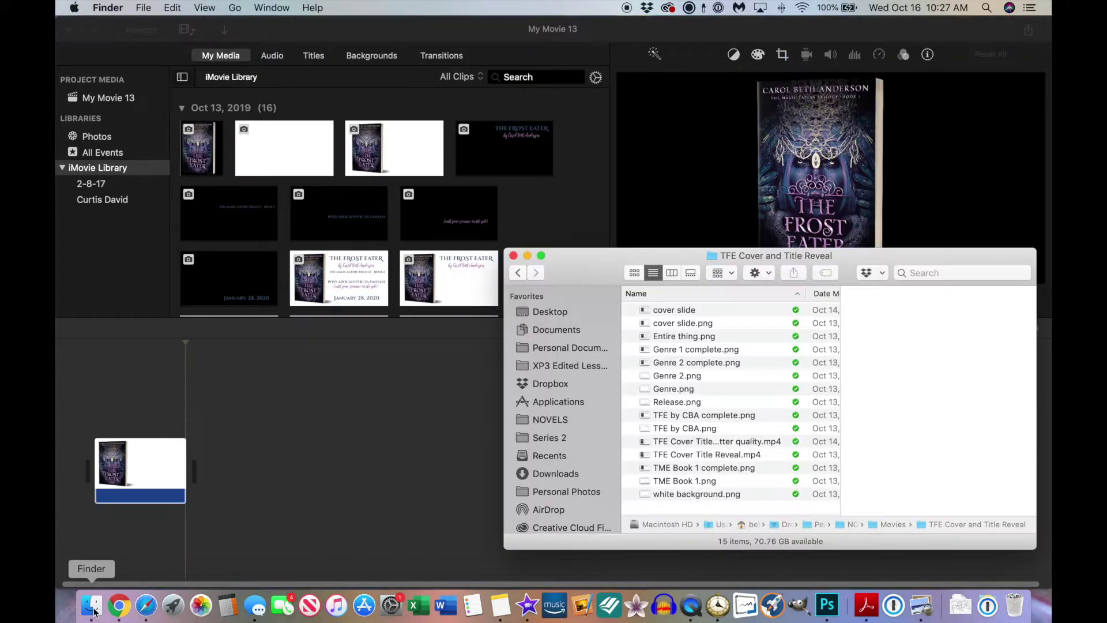
drag(577, 256, 440, 16)
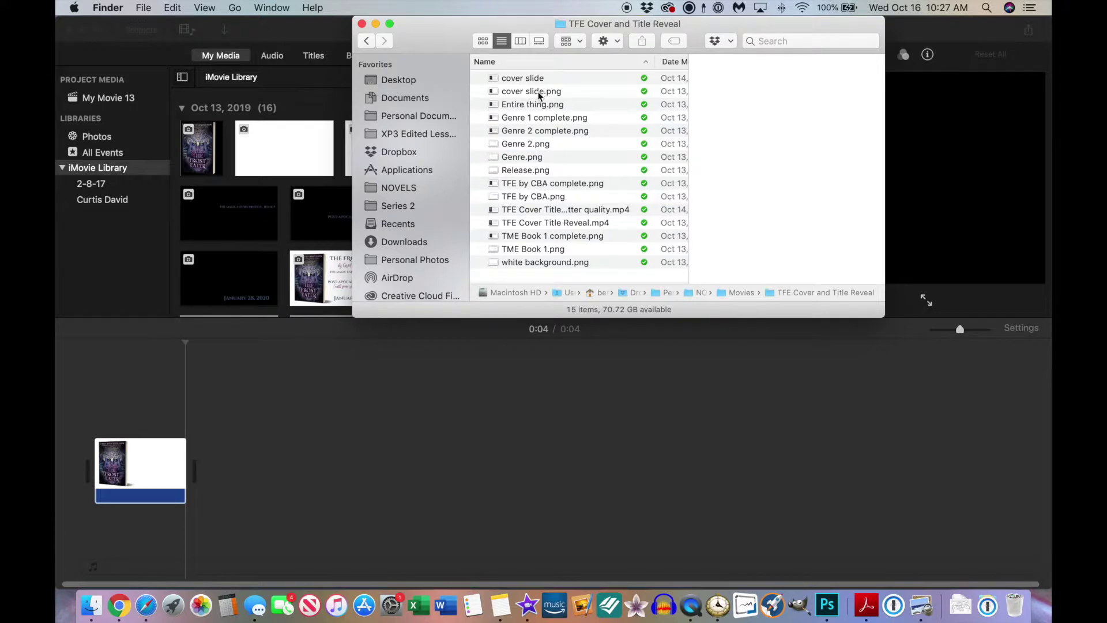
drag(539, 95, 197, 476)
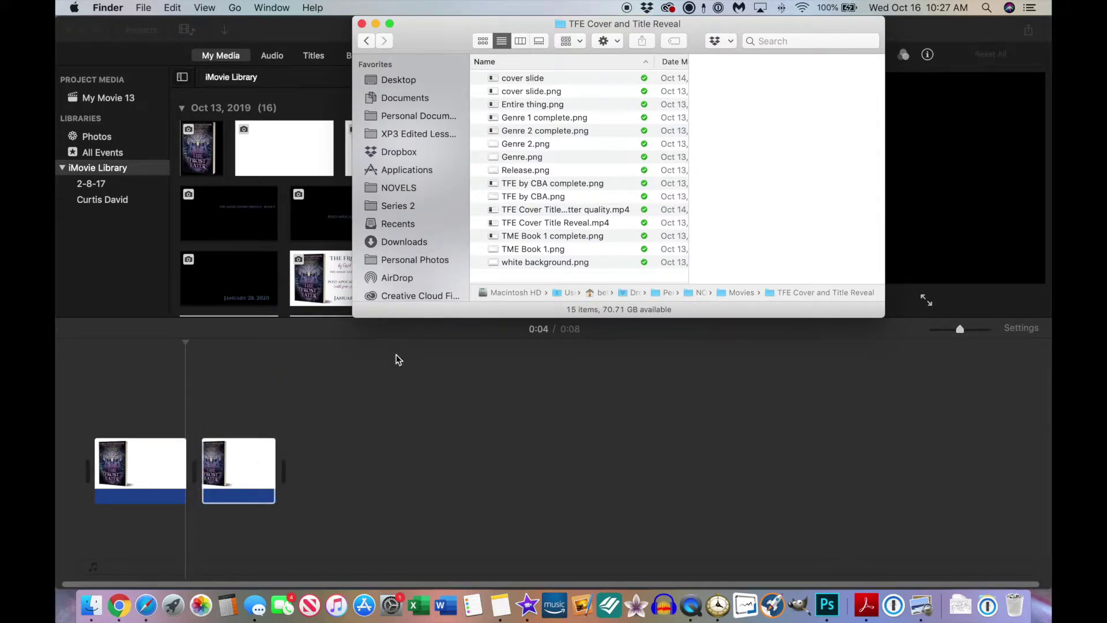
click(907, 38)
Step: Set the second cover slide clip's crop style to Fit and close the crop adjustment
click(225, 470)
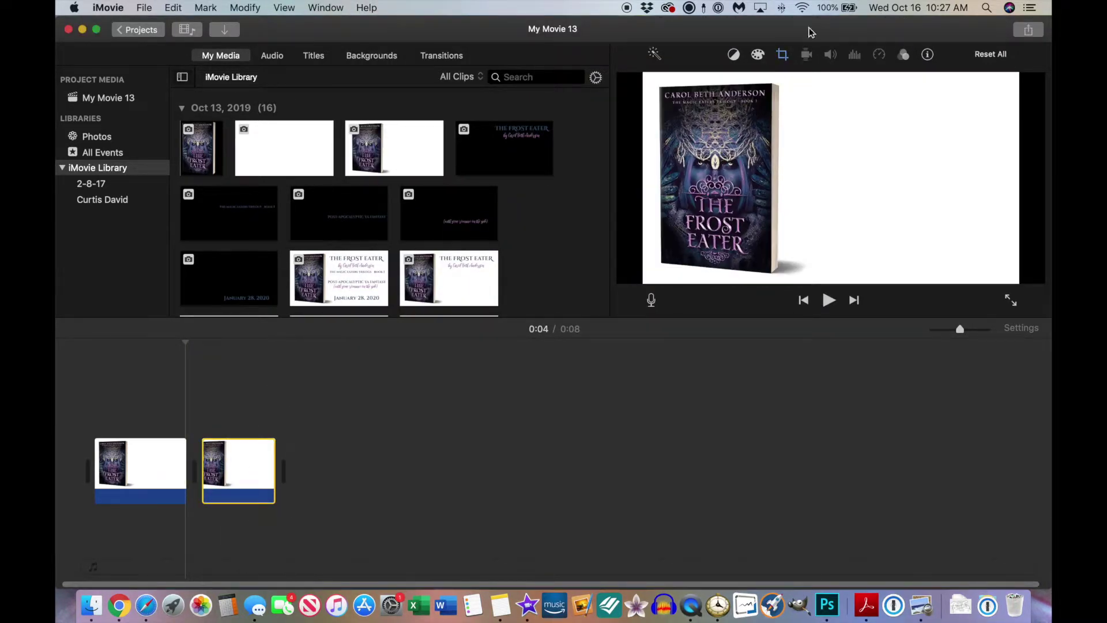
click(784, 54)
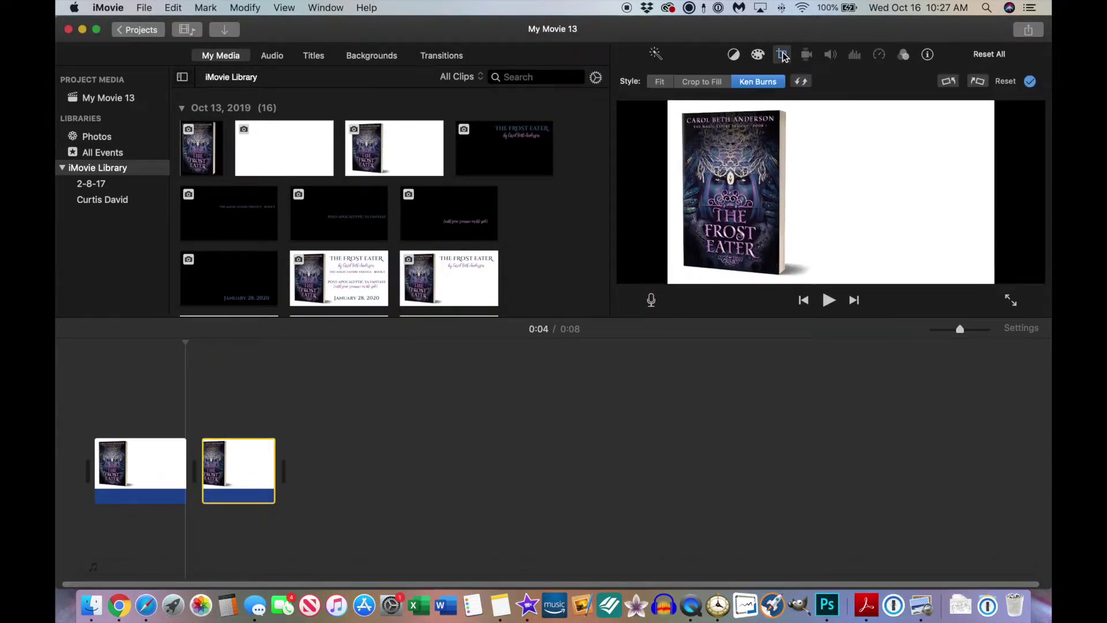
click(660, 81)
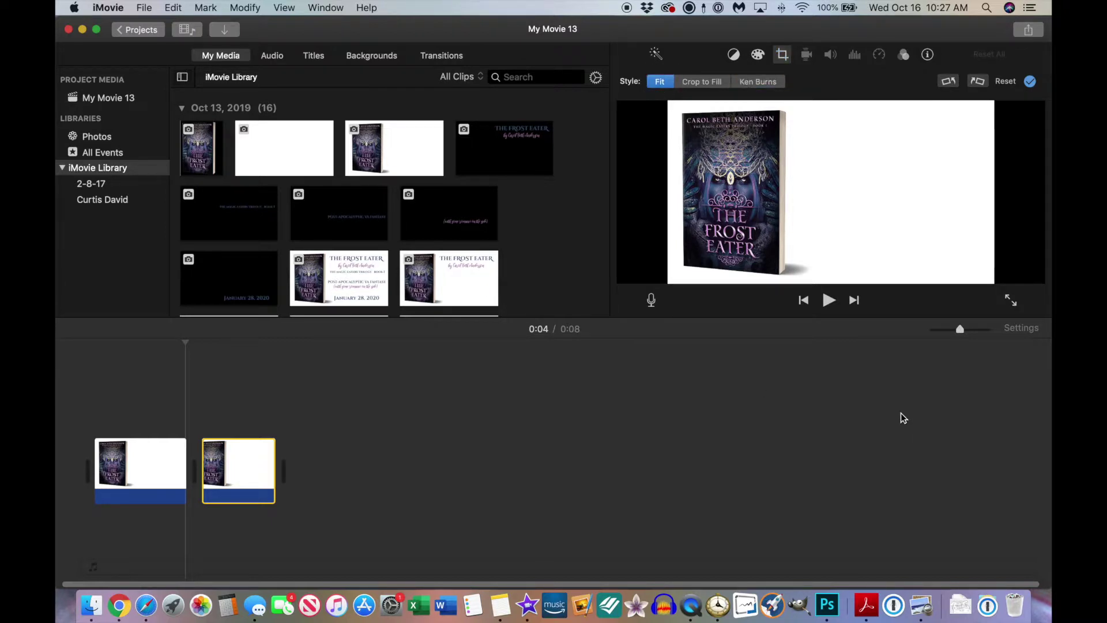
click(424, 339)
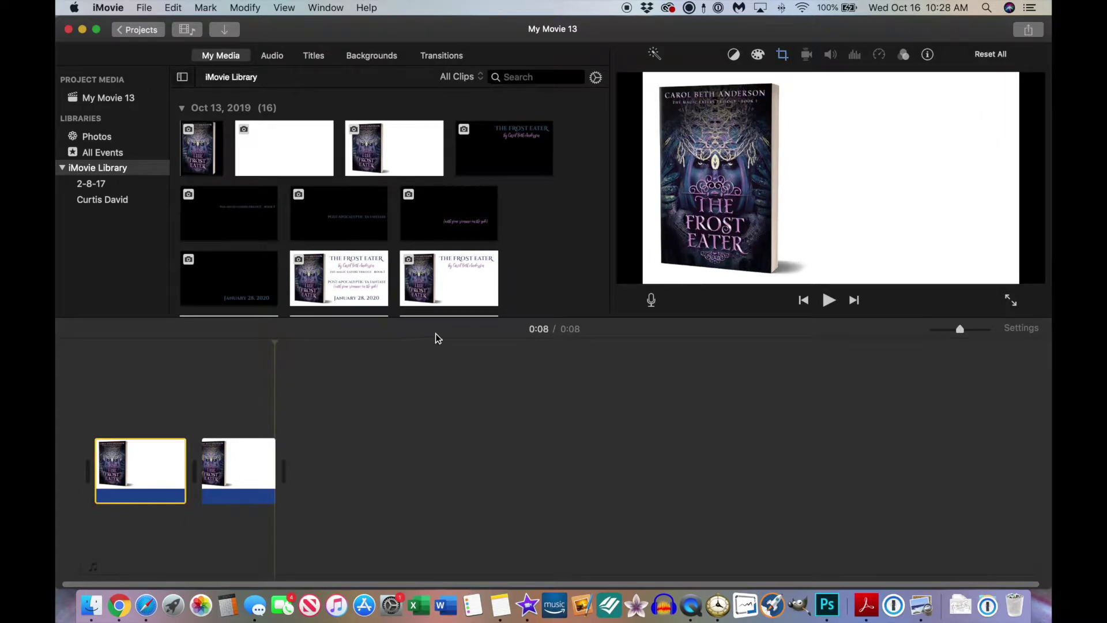
Step: Add TFE by CBA.png from the Finder folder as an overlay above the second cover slide clip, starting shortly after that clip begins
click(91, 605)
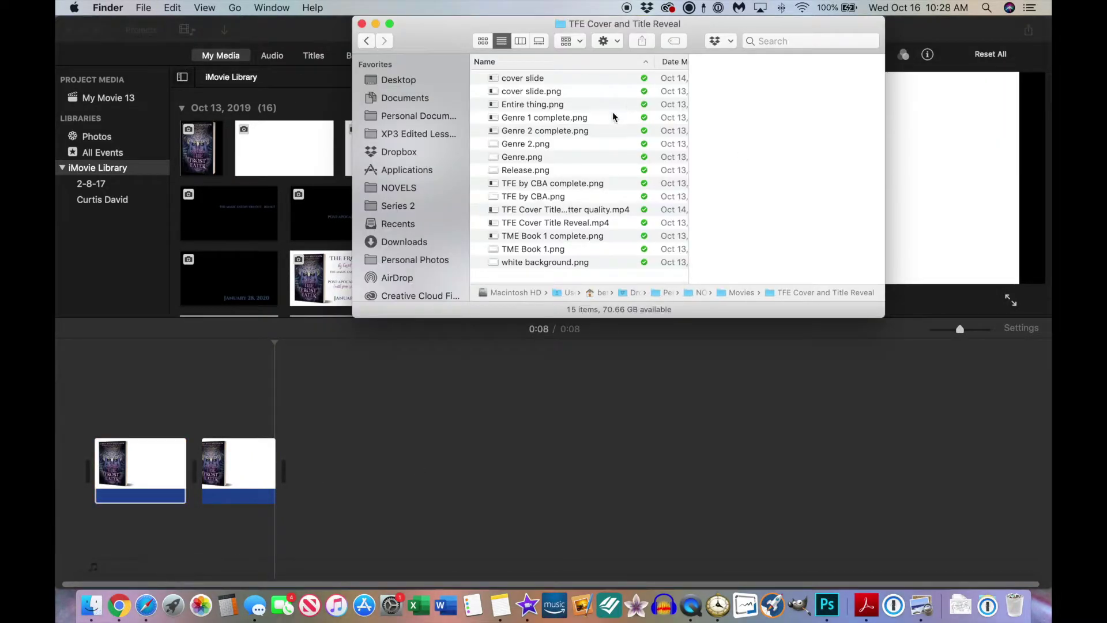
click(534, 196)
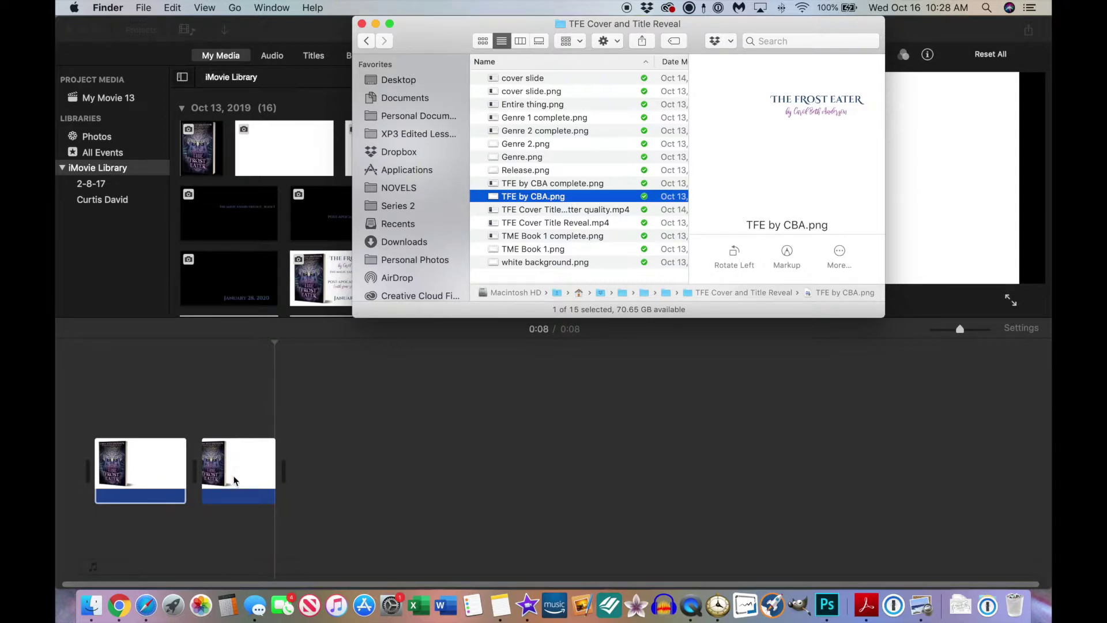
drag(535, 196, 208, 394)
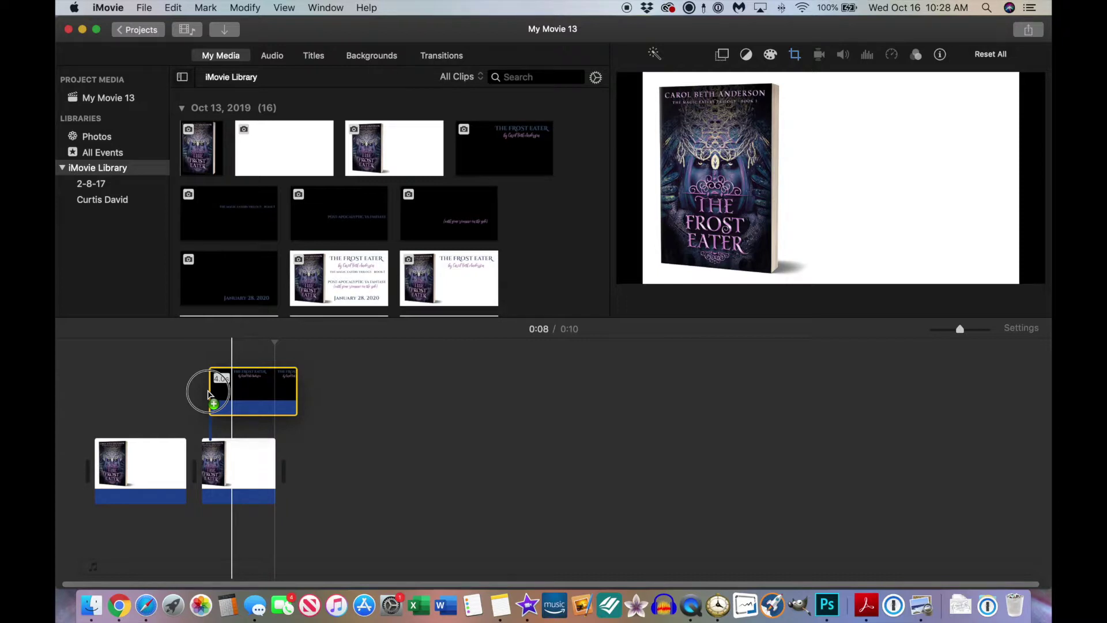
drag(209, 394, 212, 394)
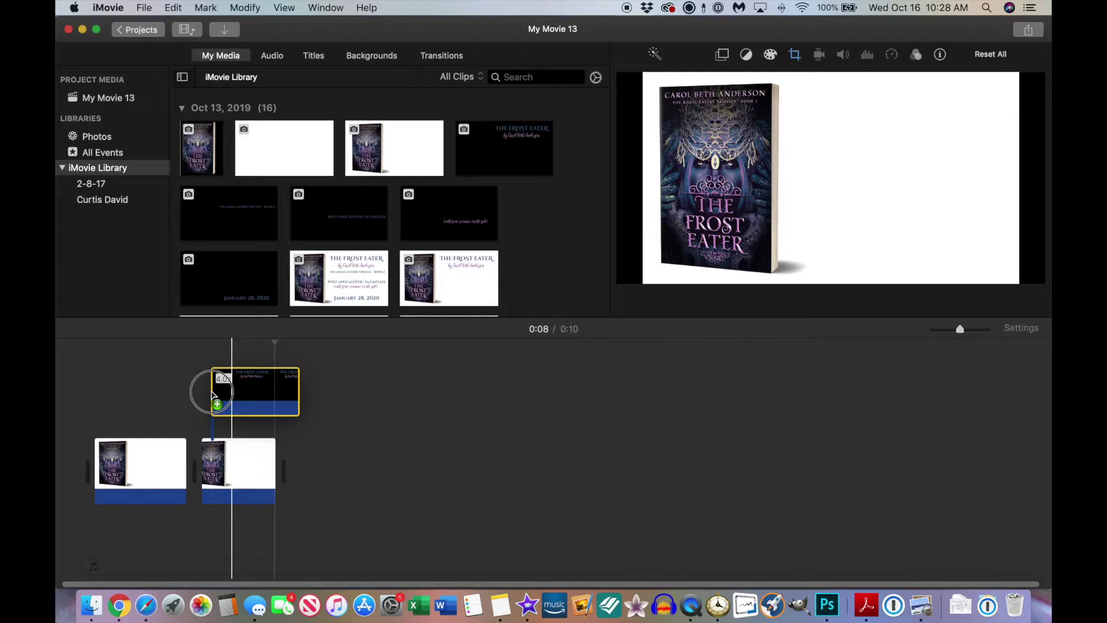
drag(212, 393, 212, 394)
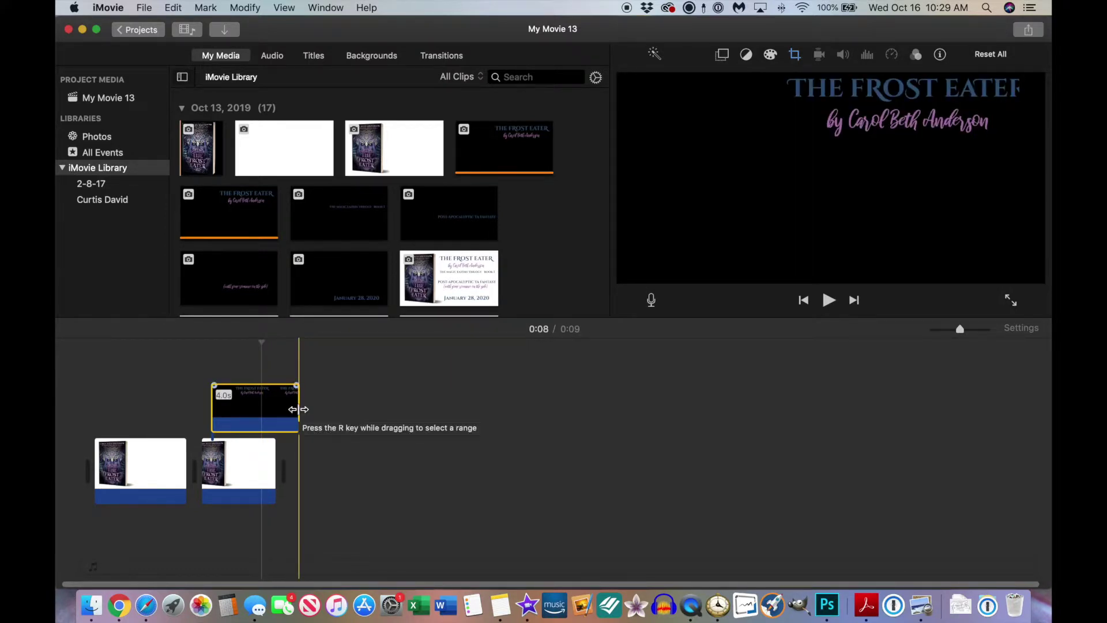
Step: Shorten the title overlay clip to about 1.8 seconds by trimming its end
click(299, 408)
drag(298, 409, 242, 412)
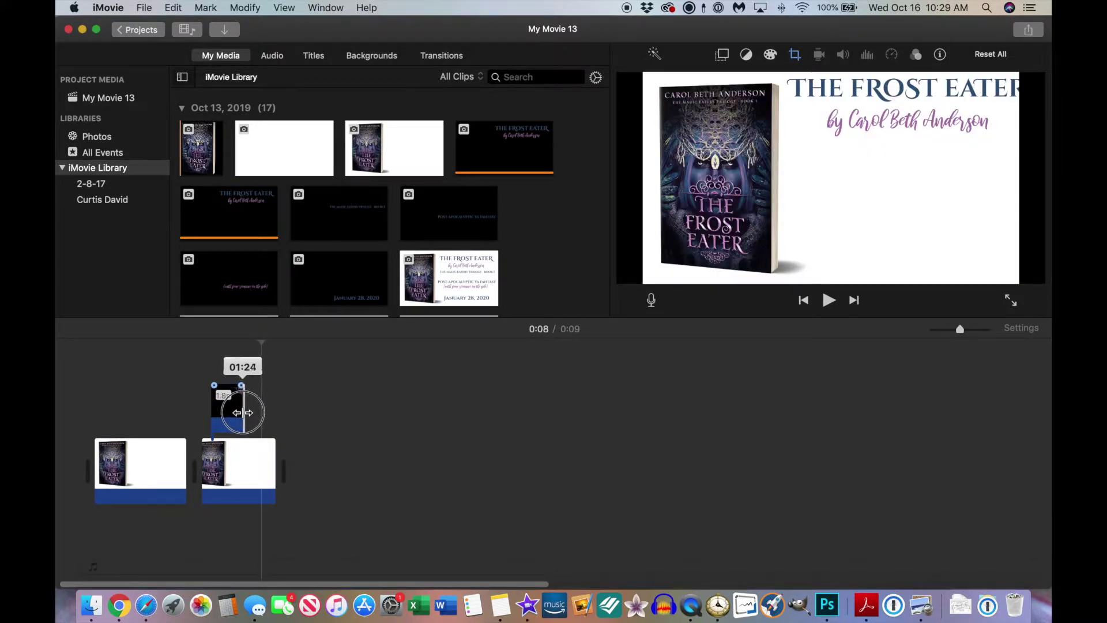
drag(242, 412, 240, 413)
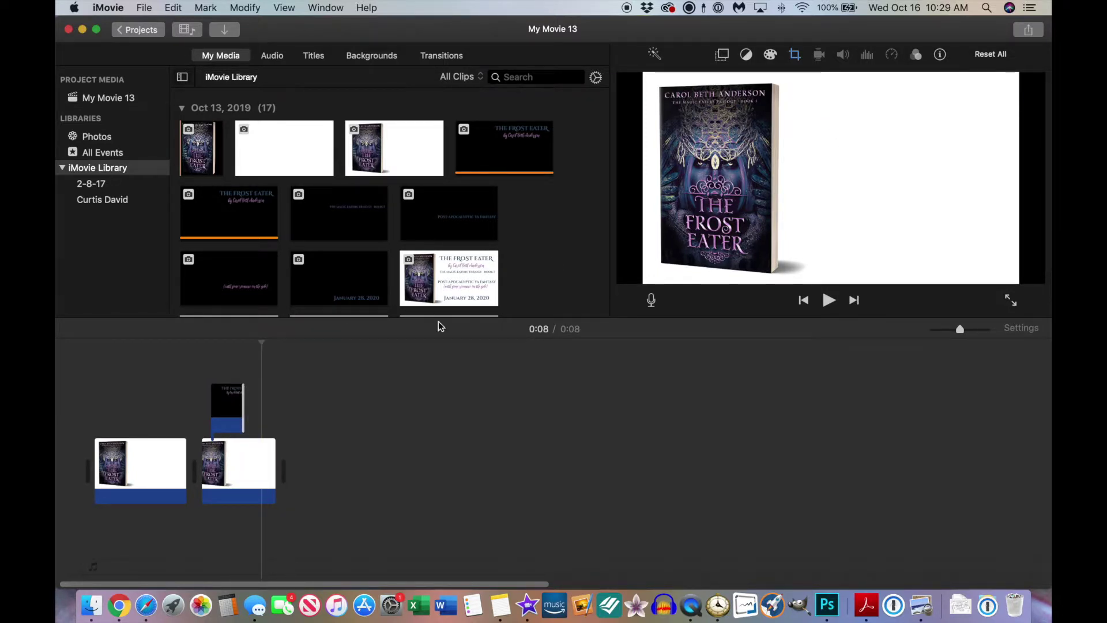
Step: Open the title overlay's Ken Burns crop, try a smaller End frame below the title, and shrink the Start frame onto part of the title text
click(230, 404)
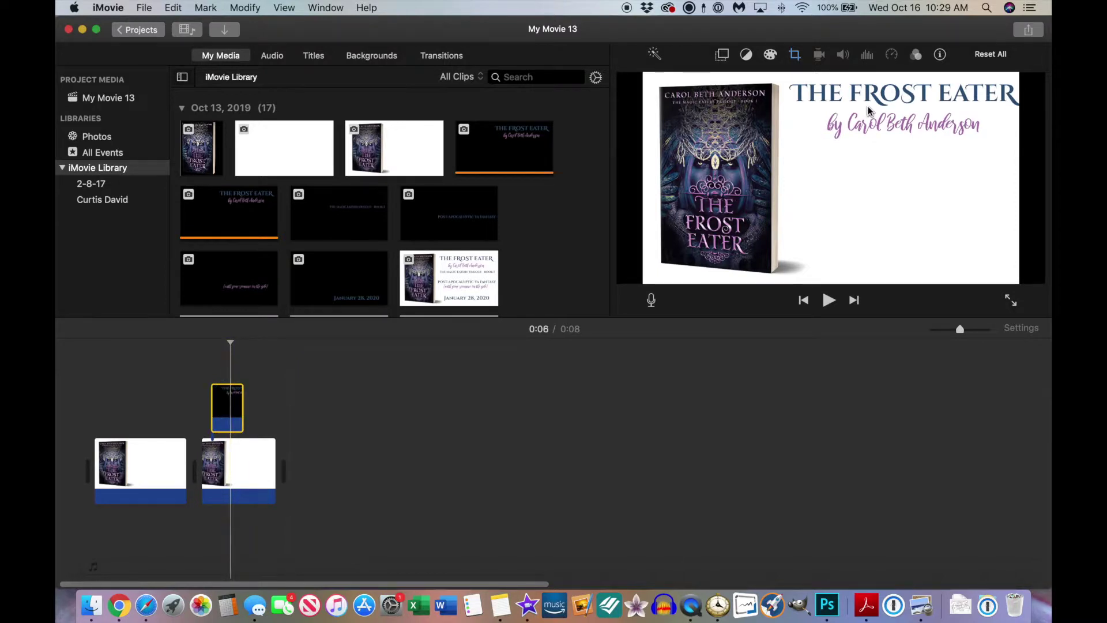
click(795, 55)
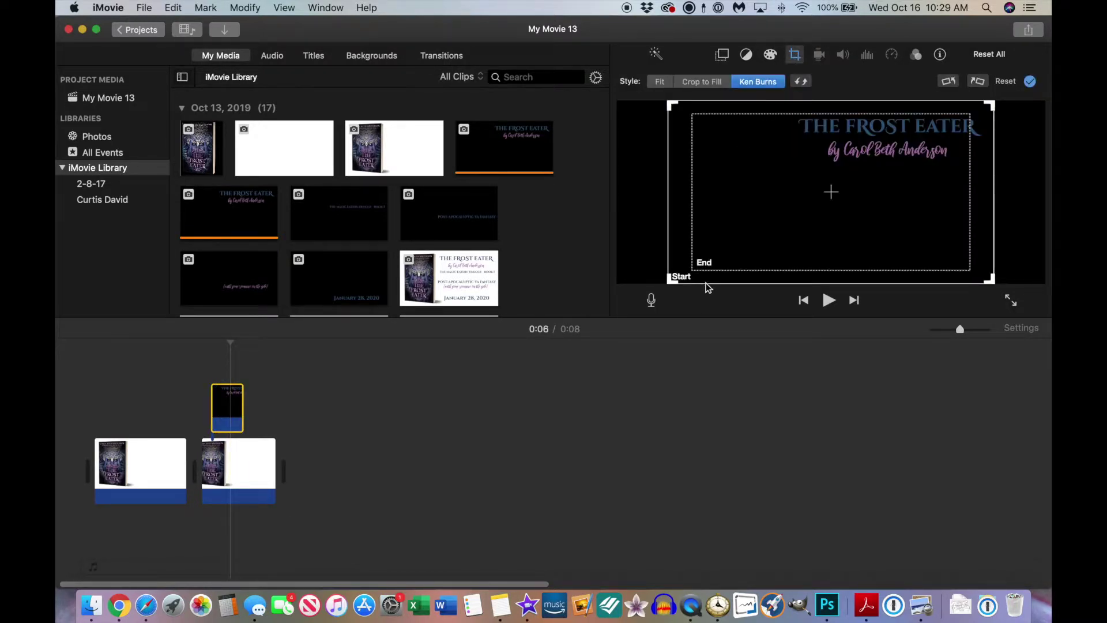
drag(694, 270, 850, 167)
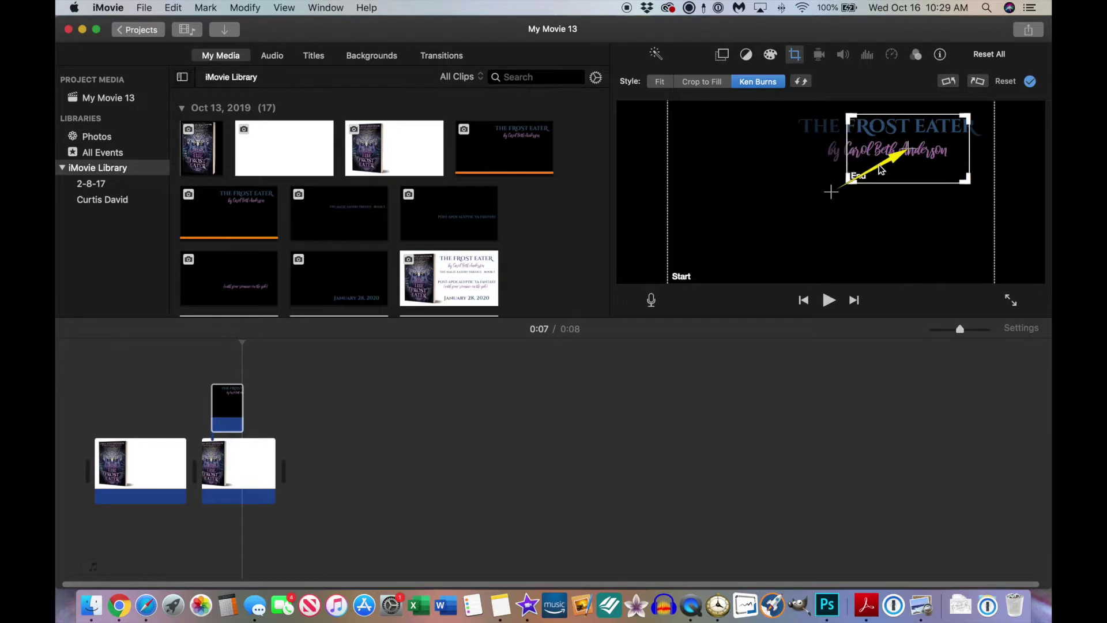
drag(909, 144, 777, 203)
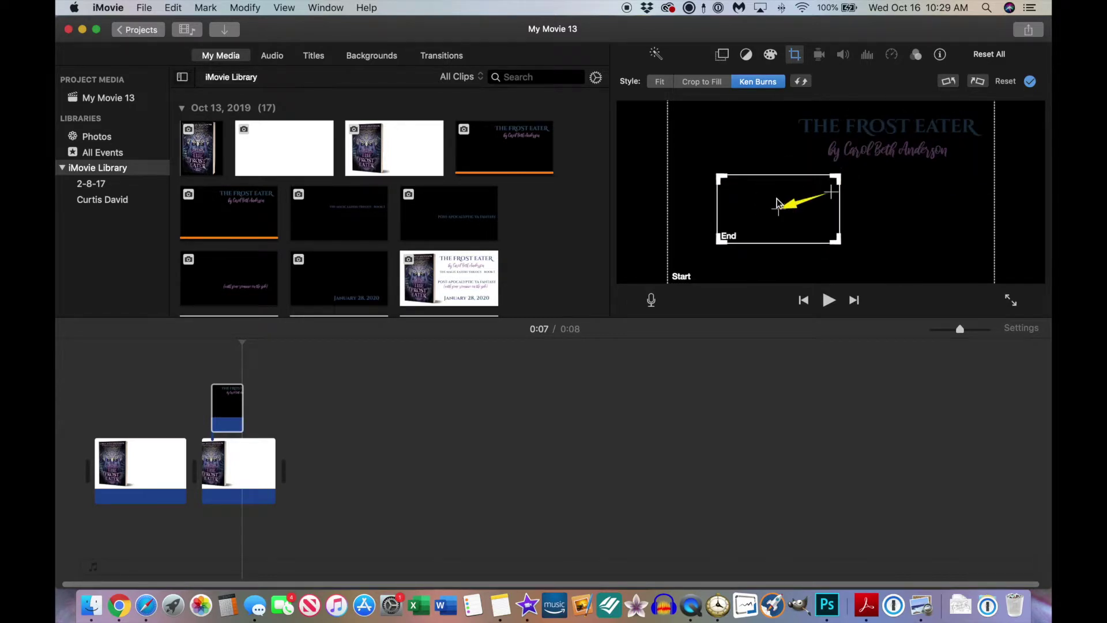
click(672, 274)
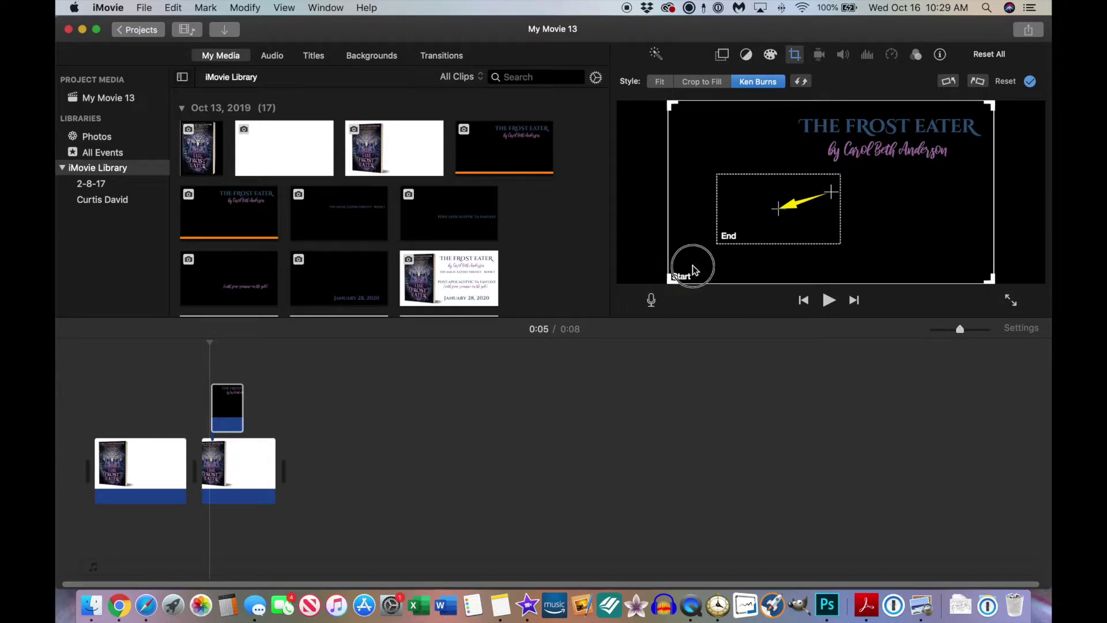
drag(674, 279, 843, 184)
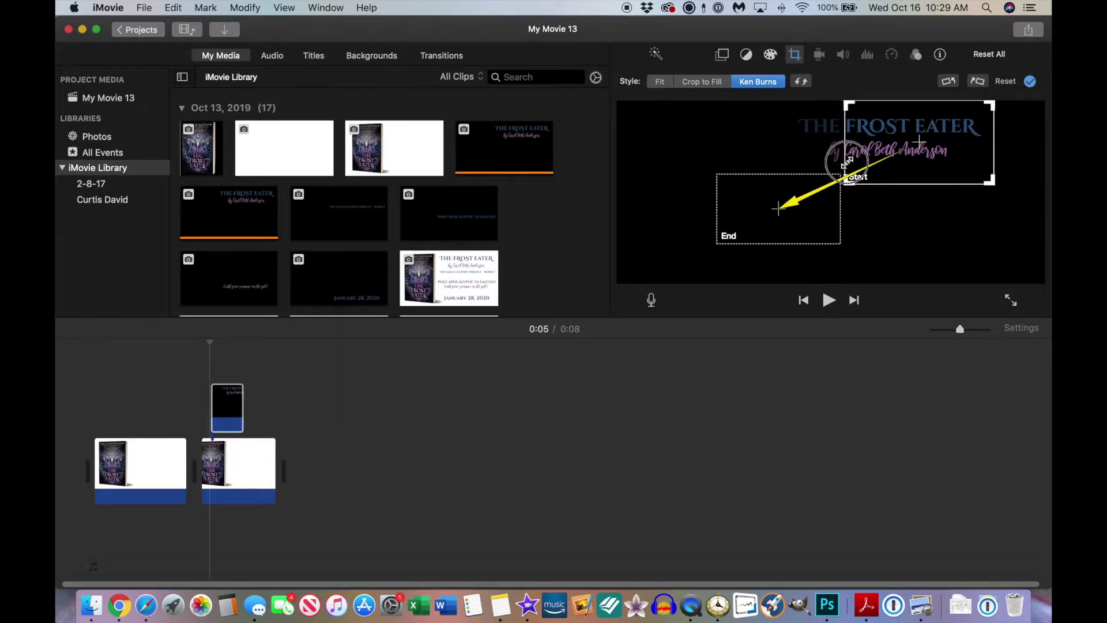
Step: Enlarge the overlay's Ken Burns End frame to the full slide and play the title animation from the second clip's start
click(722, 239)
drag(721, 242, 621, 290)
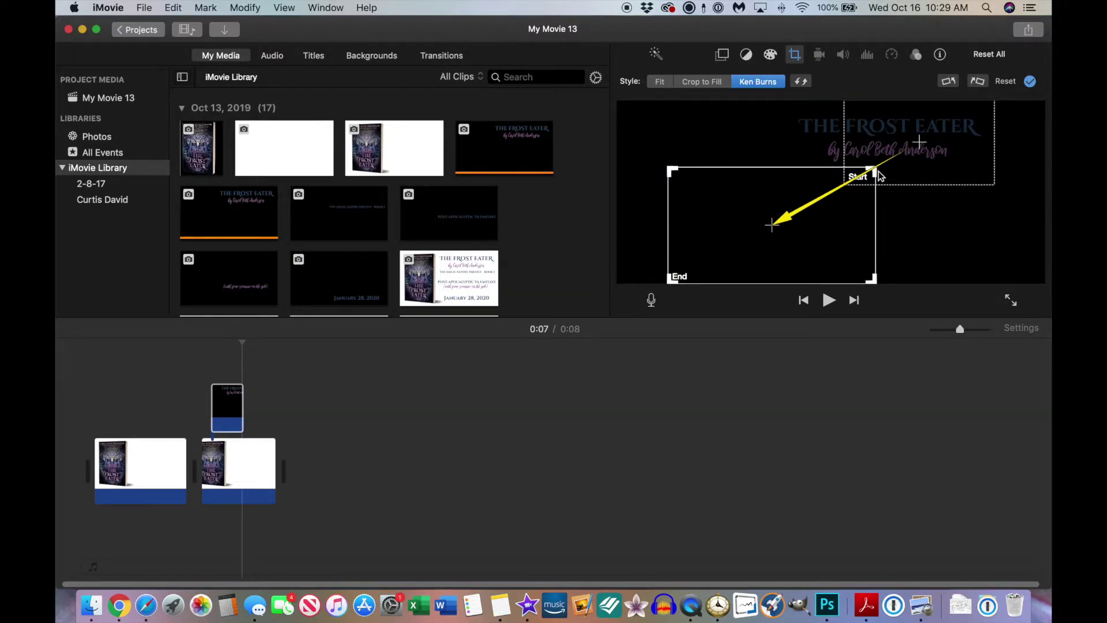
drag(879, 176, 1033, 105)
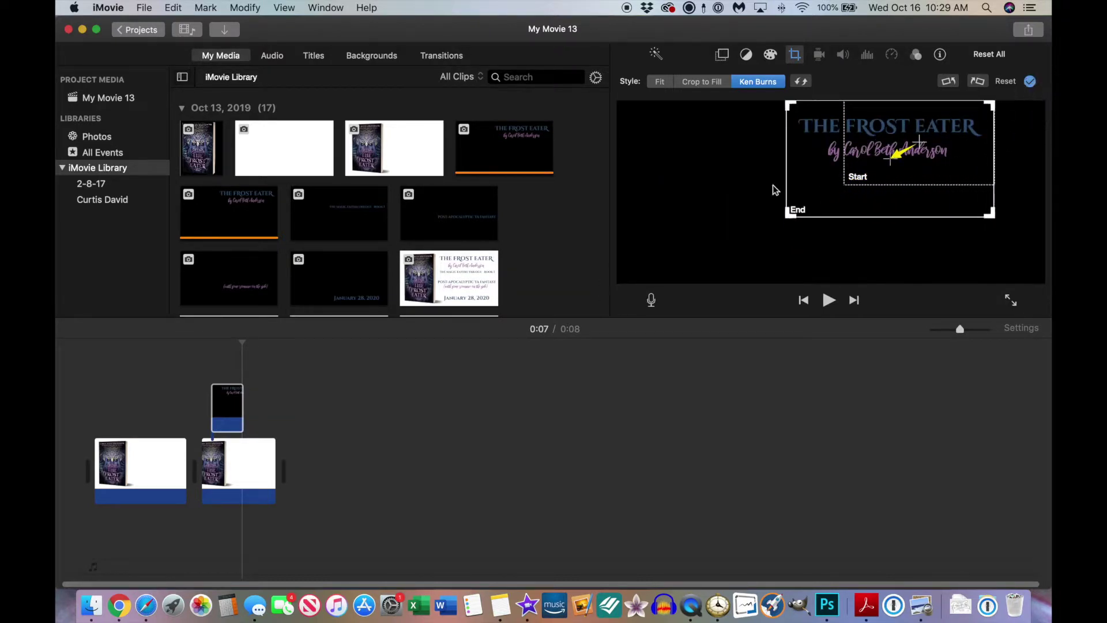
drag(793, 220, 675, 287)
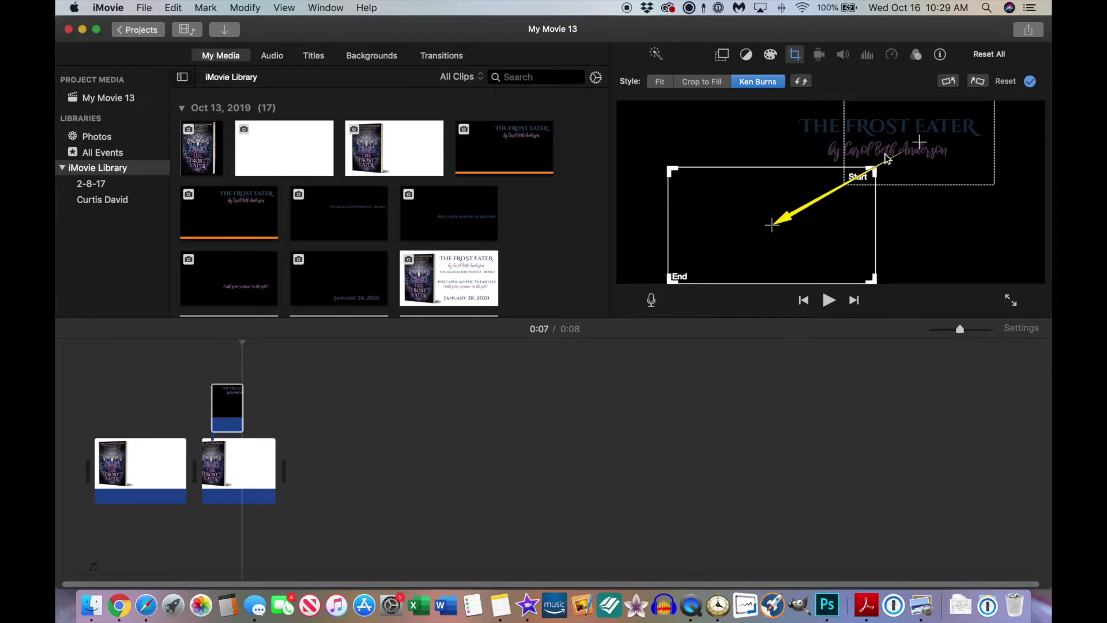
drag(872, 171, 992, 104)
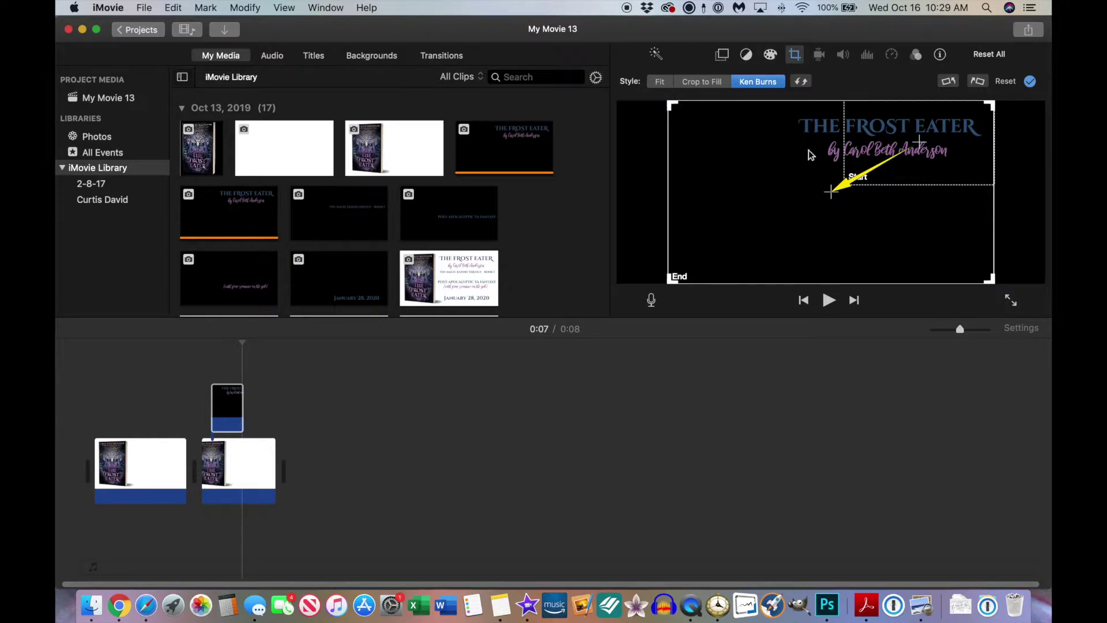
click(205, 366)
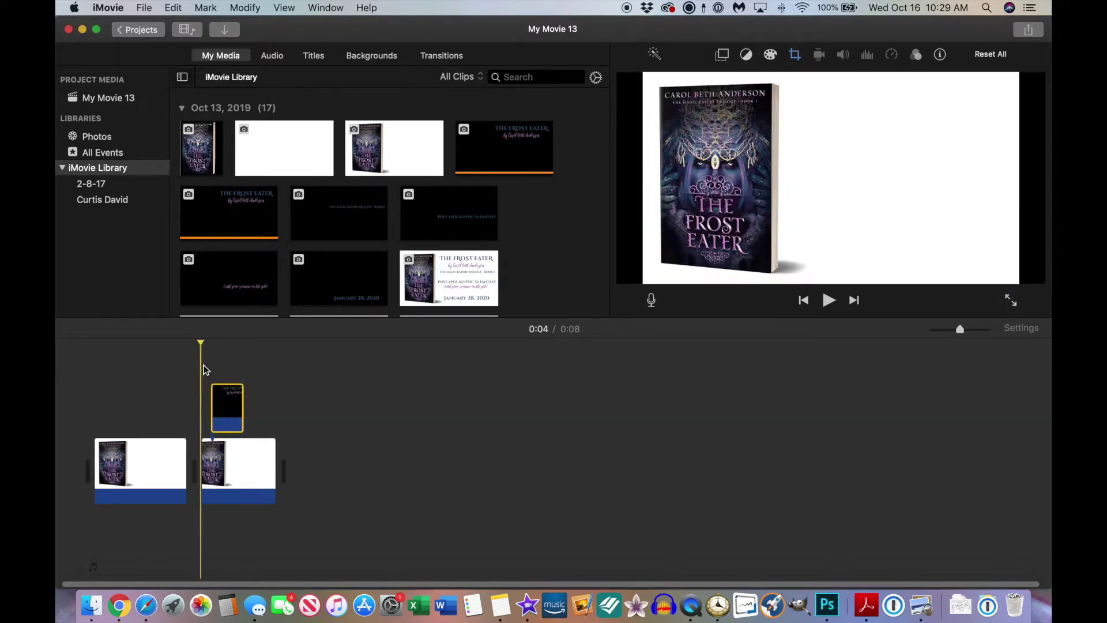
click(830, 301)
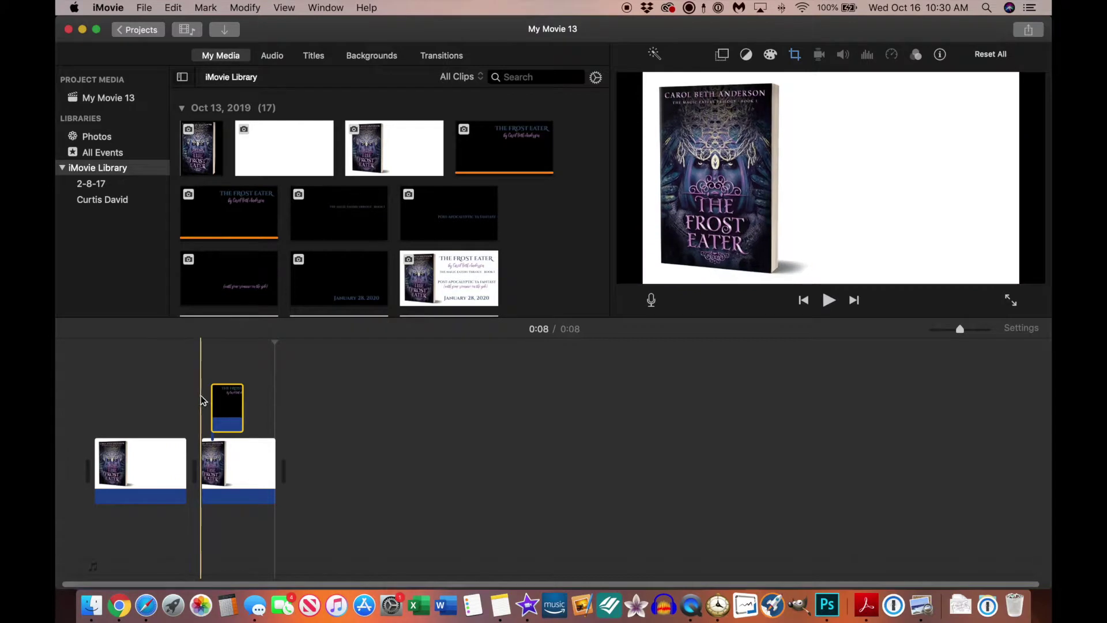
click(202, 396)
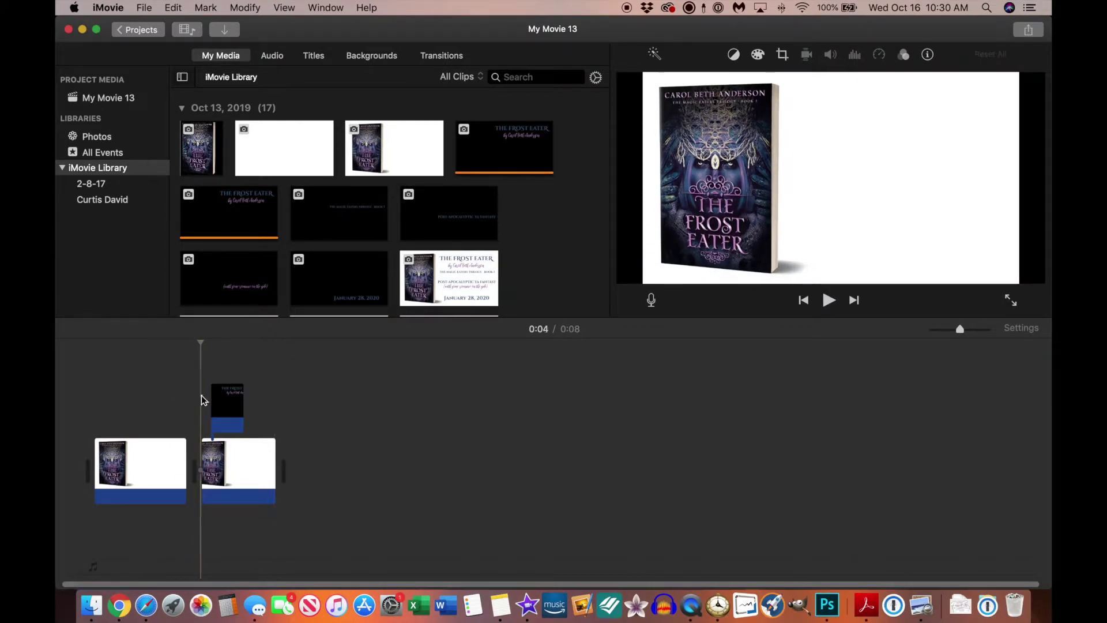
click(830, 296)
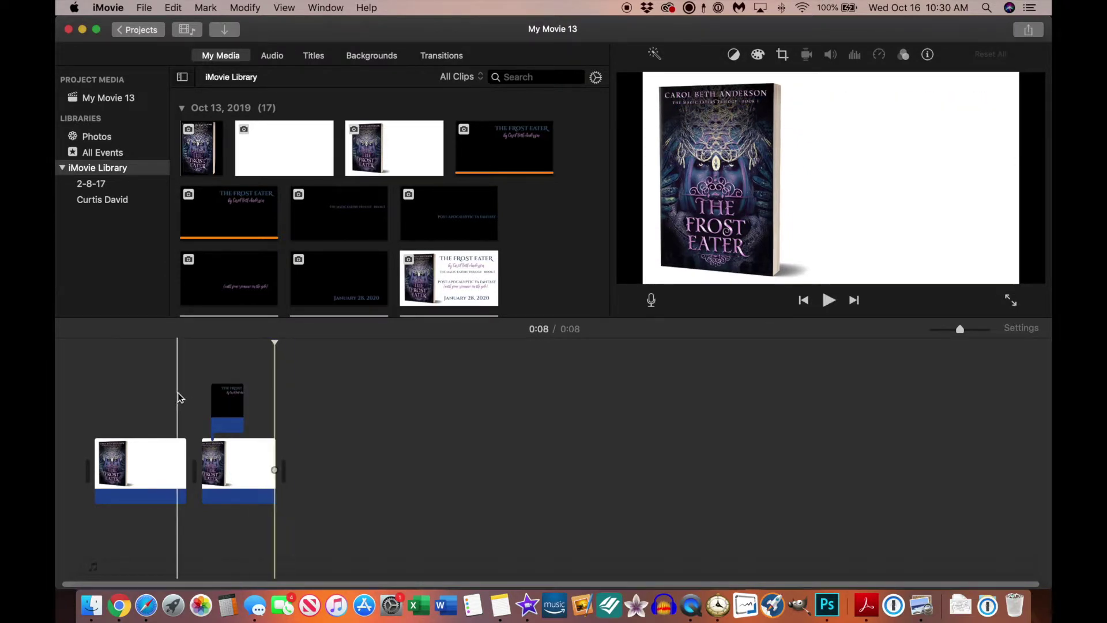
Step: Enlarge the overlay's Ken Burns Start frame to enclose the whole title text and replay the animation from the second clip's start
click(221, 398)
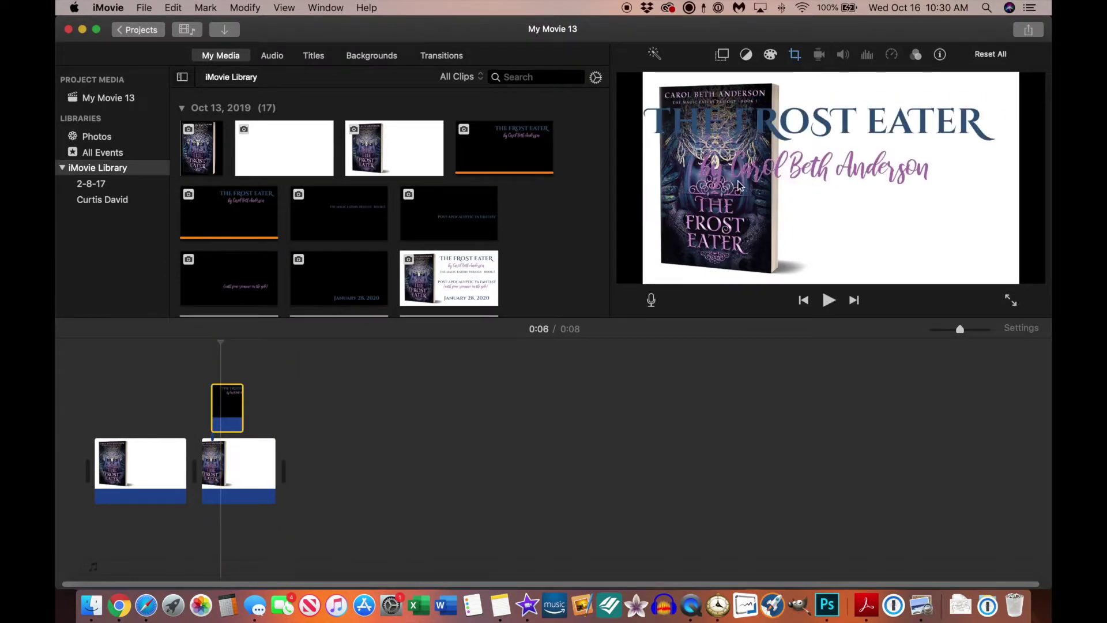
click(795, 55)
drag(847, 182, 796, 211)
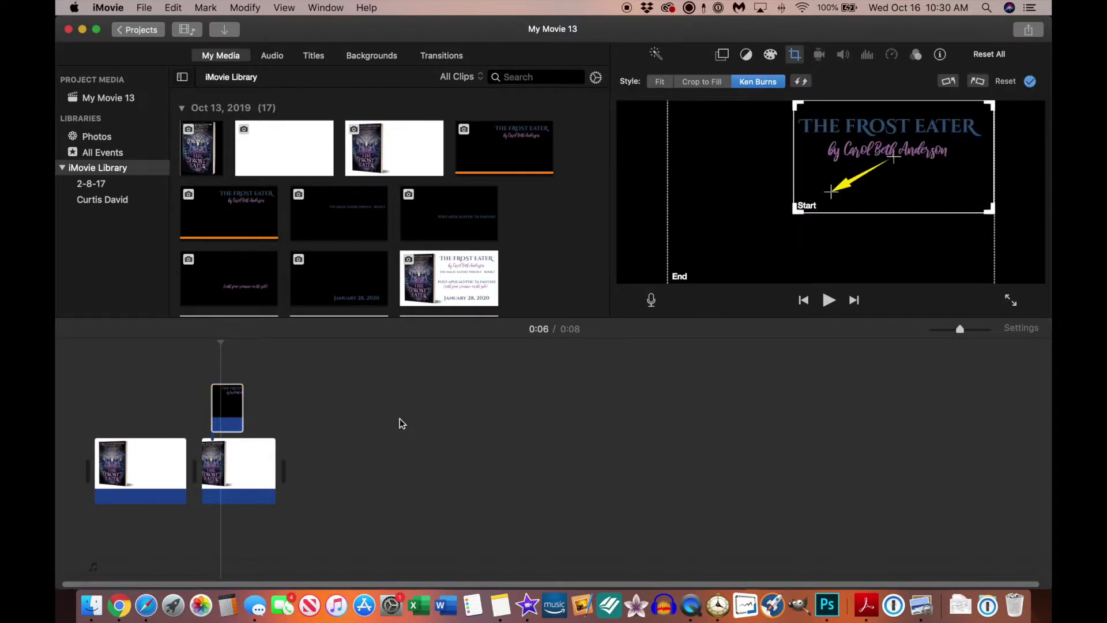
click(199, 373)
click(828, 300)
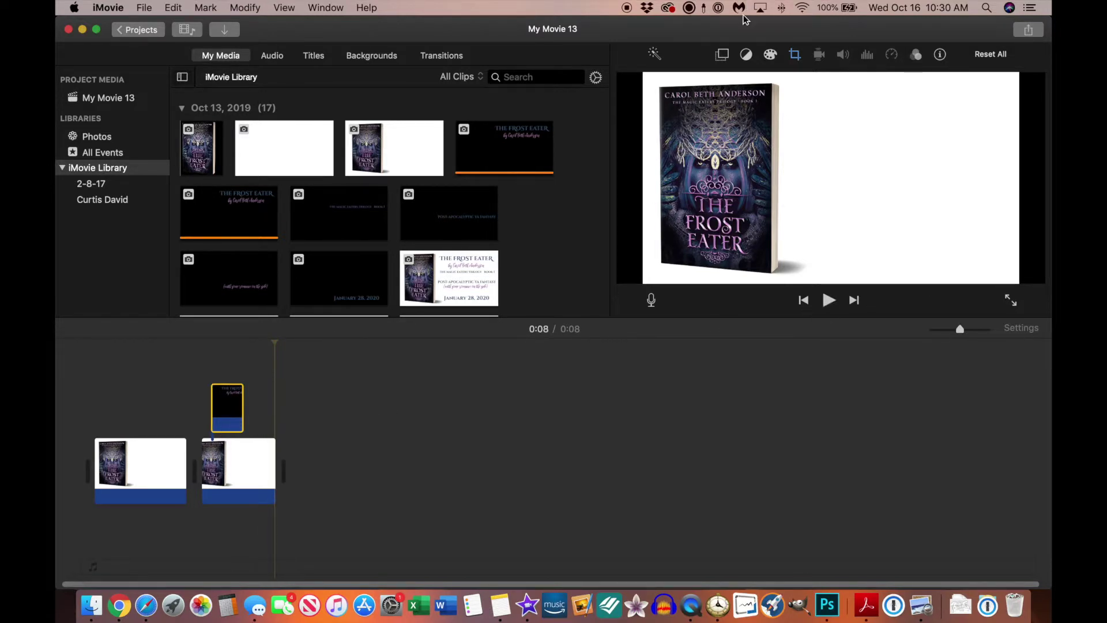
click(795, 56)
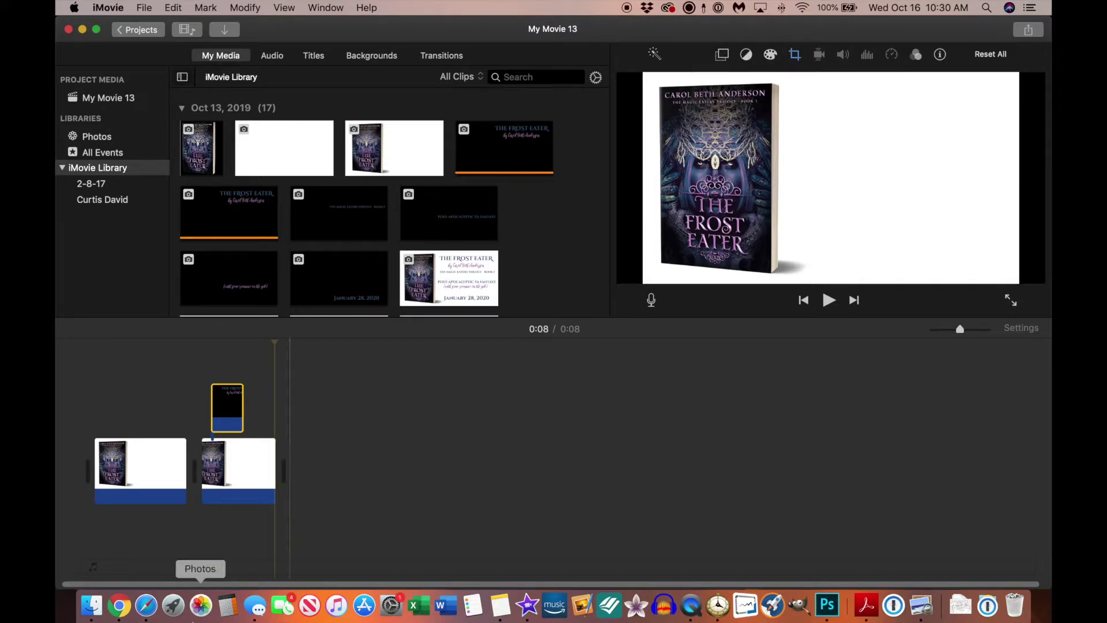
Step: Add TFE by CBA.png from Finder as a second overlay directly after the title overlay and trim its end to 29 frames
click(90, 606)
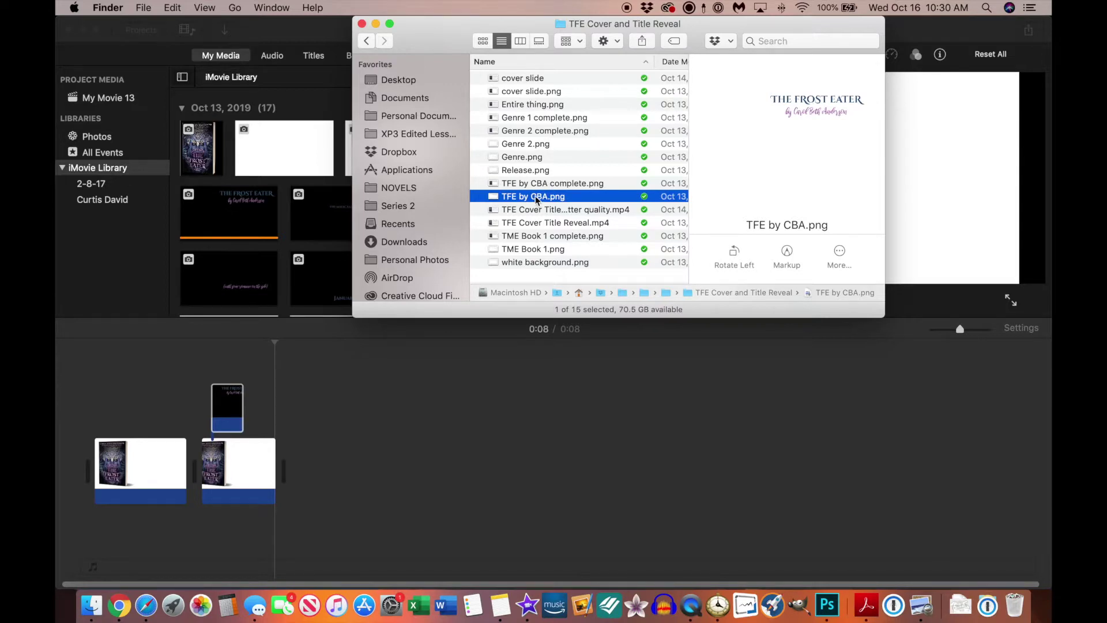
drag(537, 199, 245, 411)
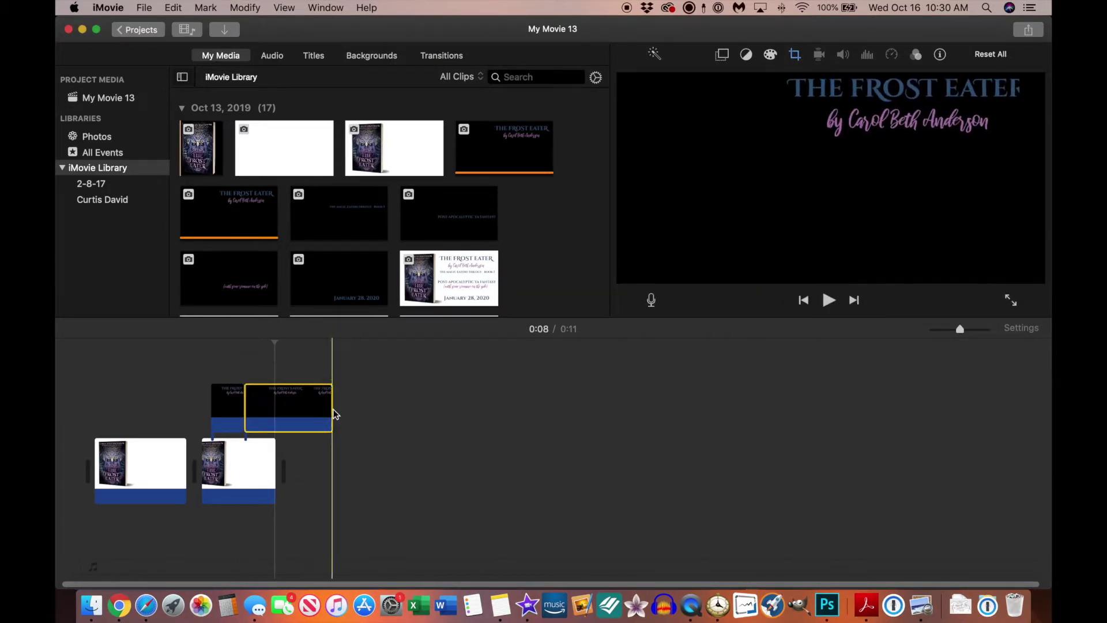
drag(333, 413, 259, 413)
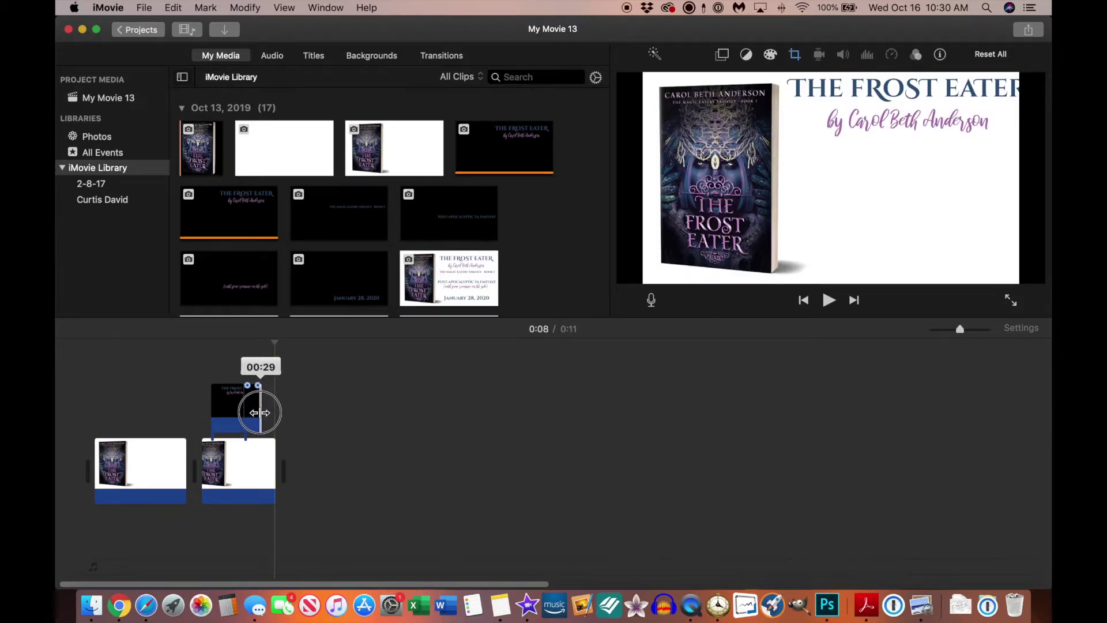
drag(259, 412, 260, 412)
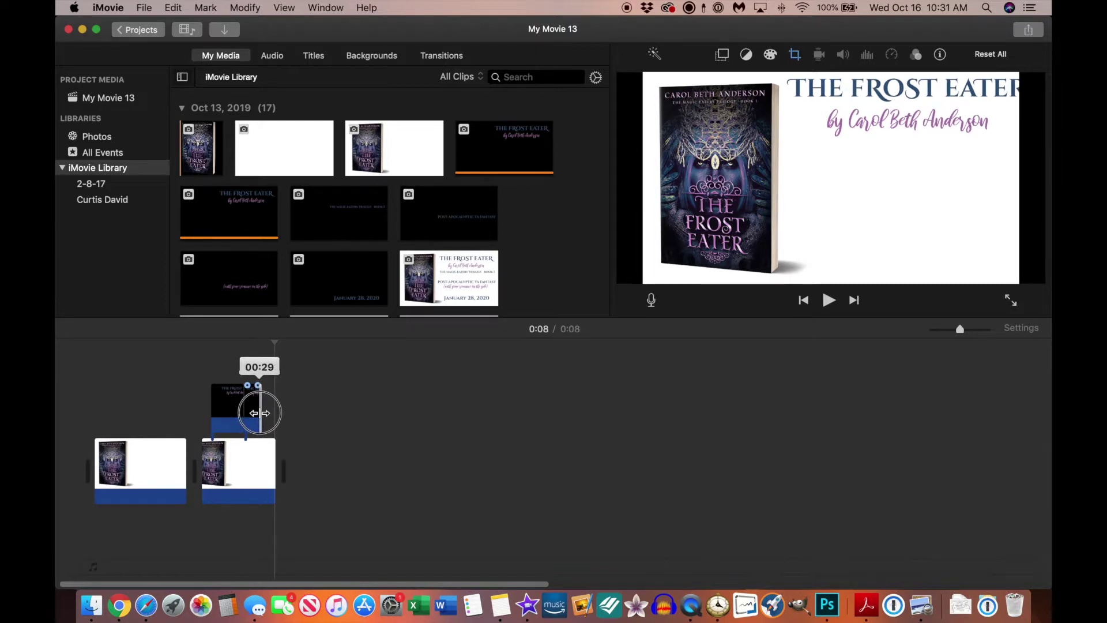
drag(259, 412, 260, 412)
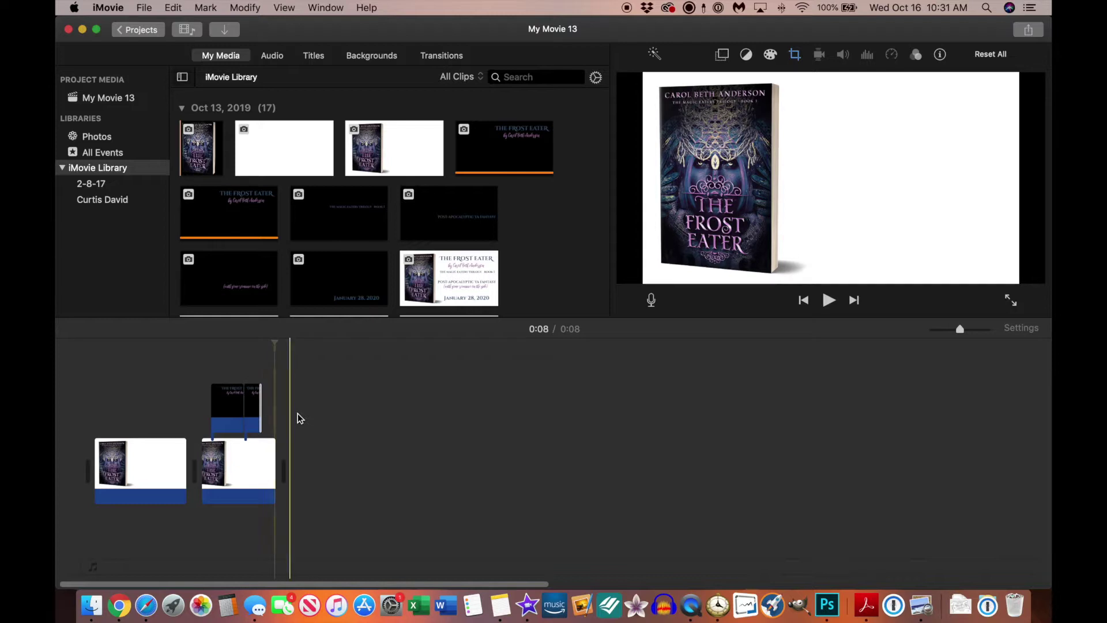
Step: Trim the second cover clip's end to match the end of the overlays, about 3.2 seconds, and play the movie from the first clip
click(249, 467)
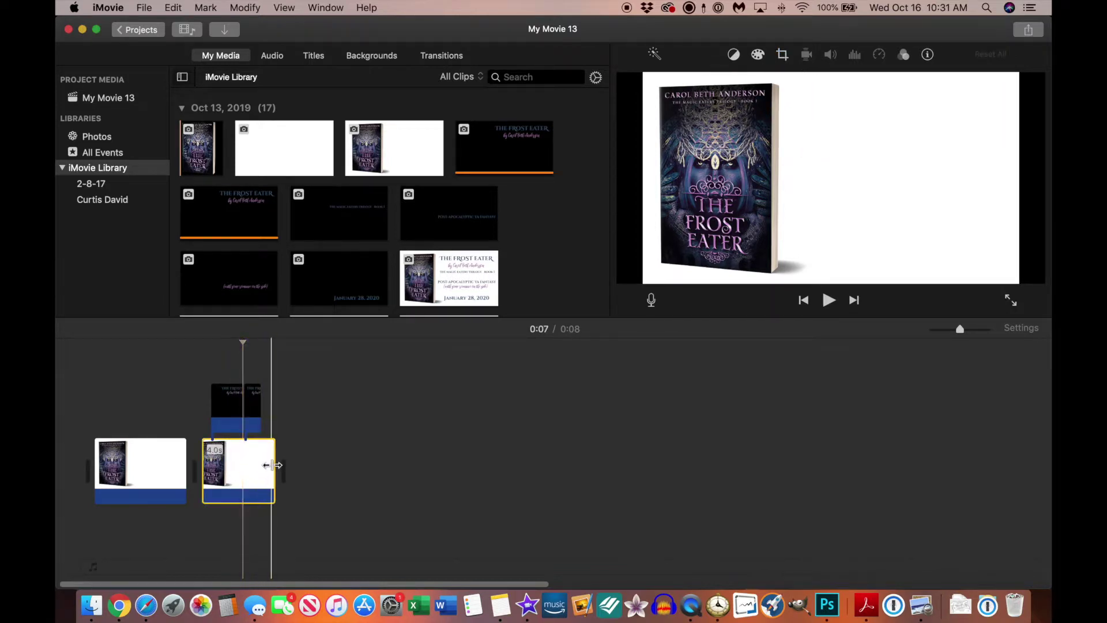
drag(276, 466, 259, 464)
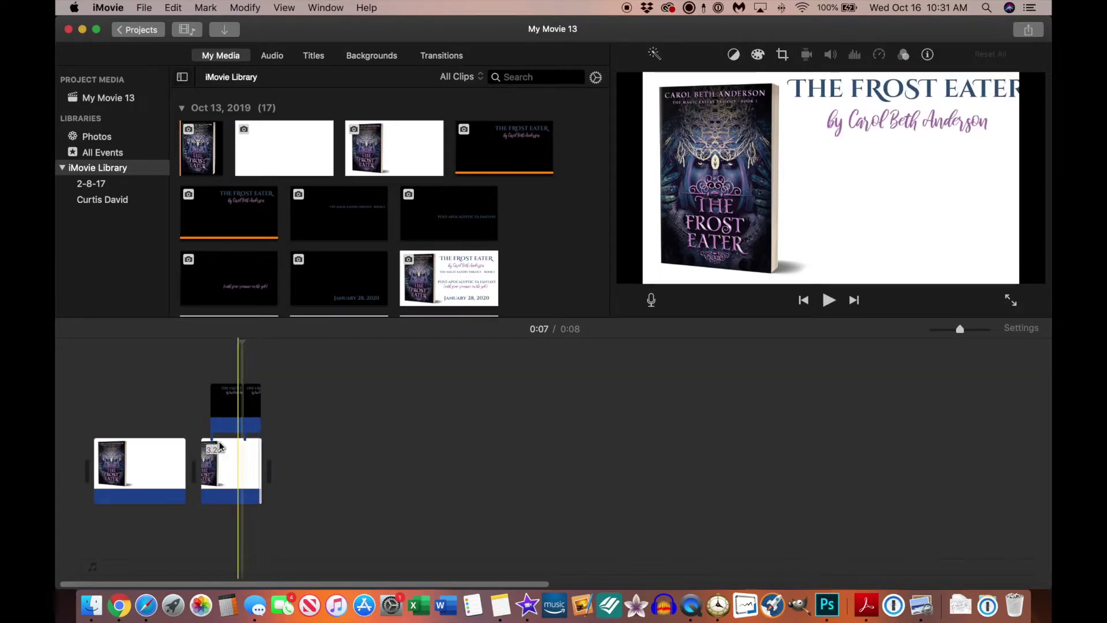
click(155, 410)
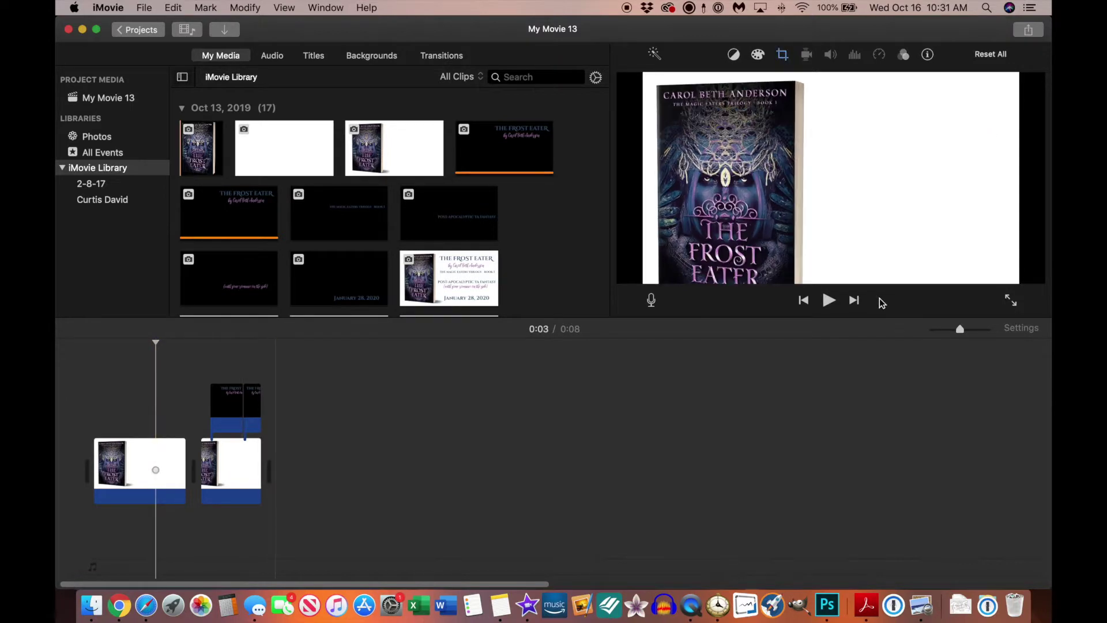
click(829, 300)
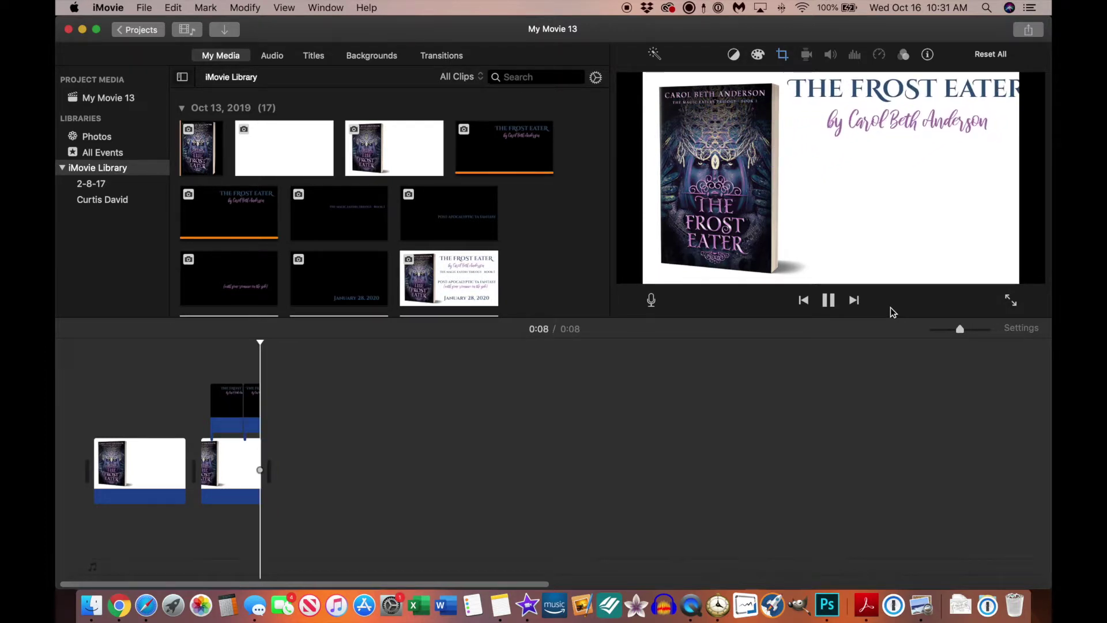
Step: Set the short second title overlay's crop style to Fit and play the sequence from just before the second cover clip
click(254, 417)
click(796, 55)
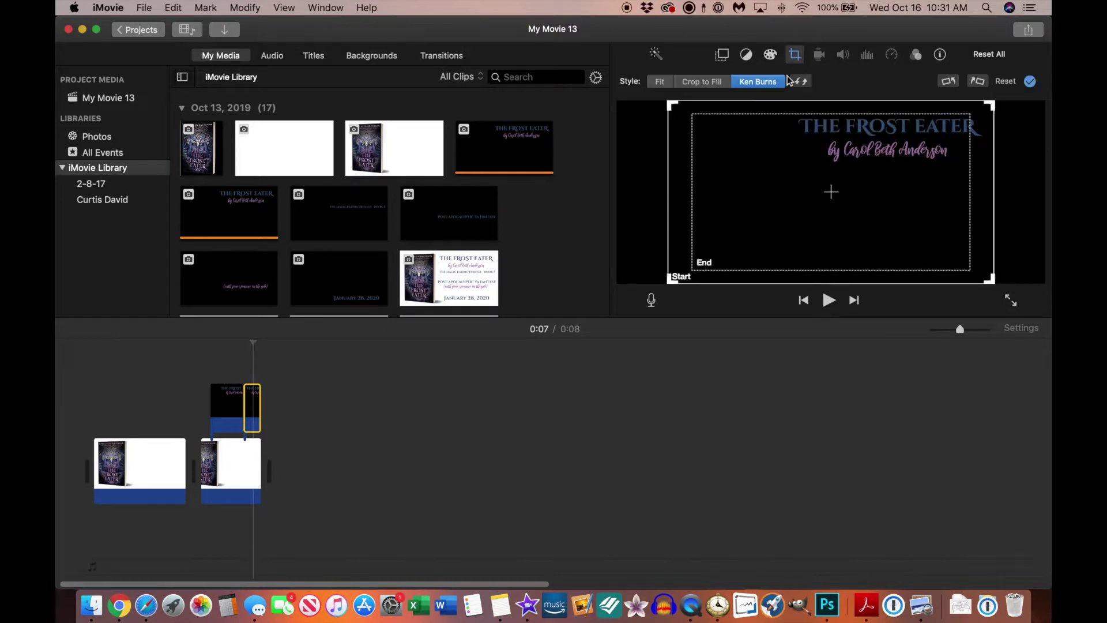
click(660, 82)
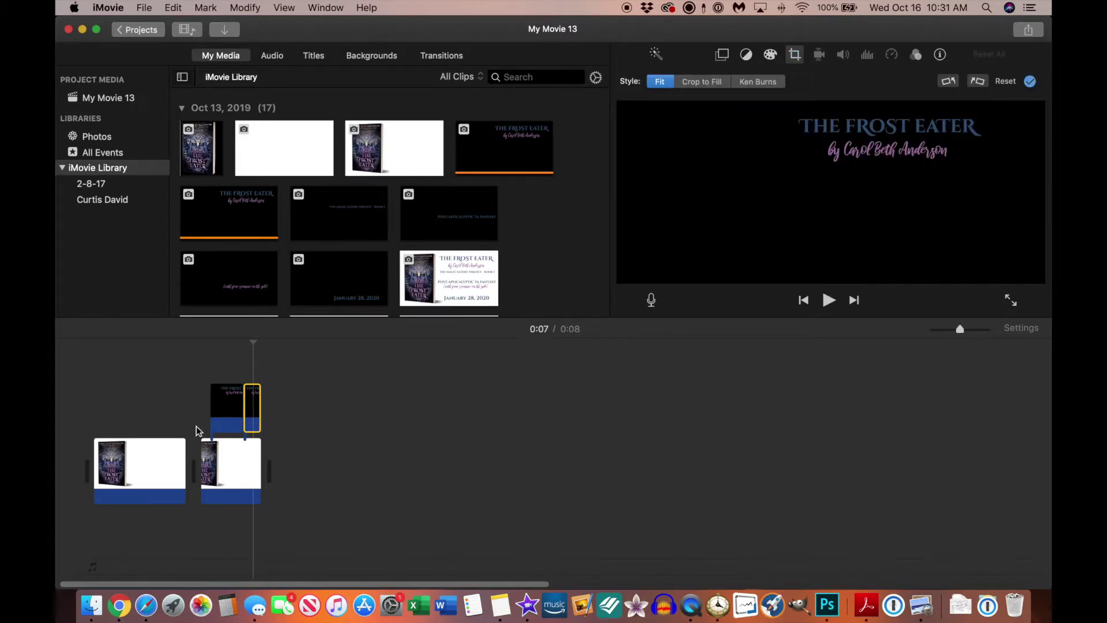
click(199, 413)
click(829, 300)
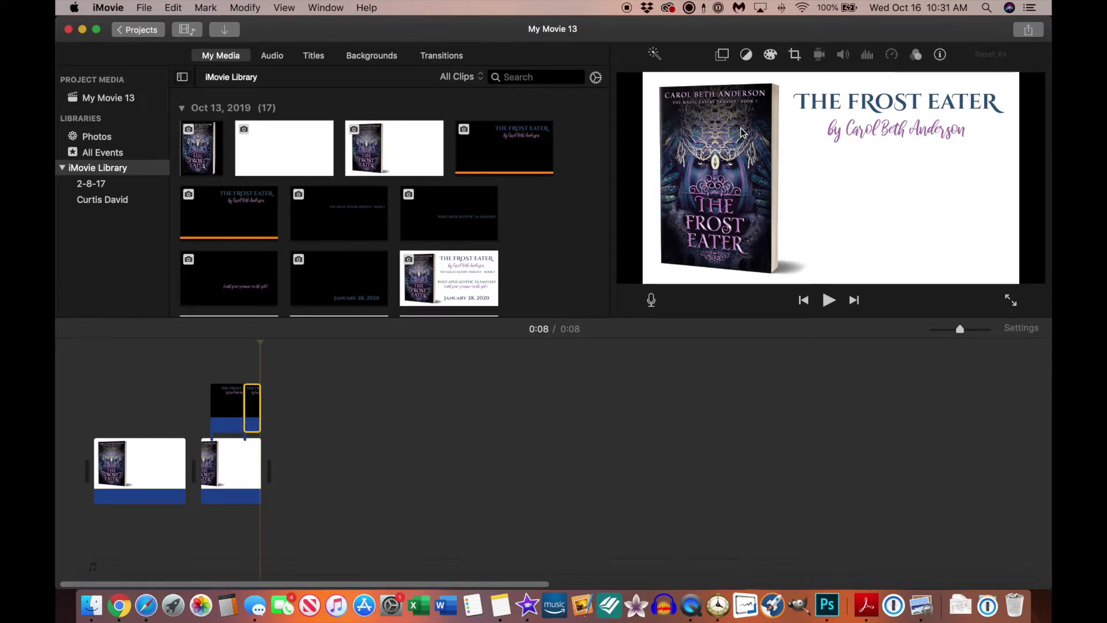
Step: Add TFE by CBA complete.png from Finder as the third main clip and play the movie from the title overlay onward
click(92, 605)
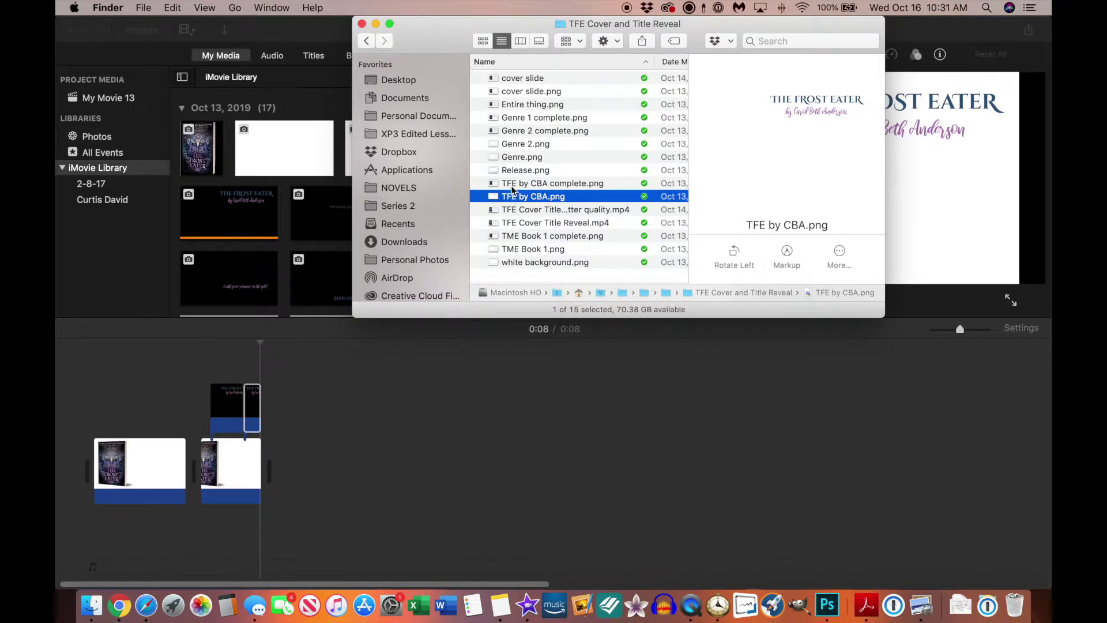
click(547, 184)
drag(557, 183, 283, 477)
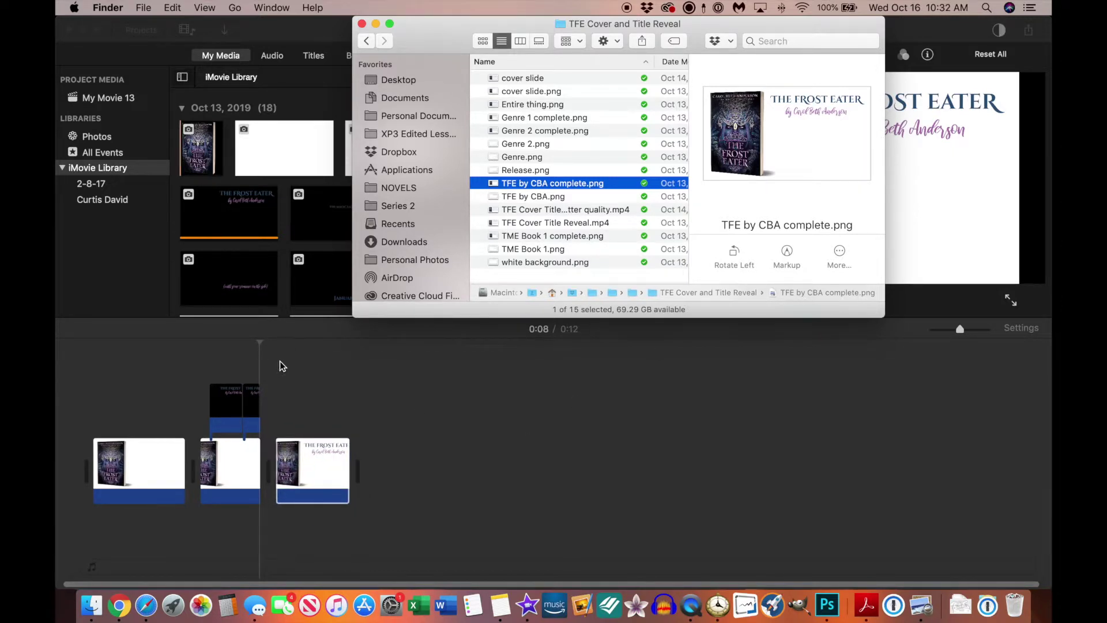
click(282, 361)
click(223, 376)
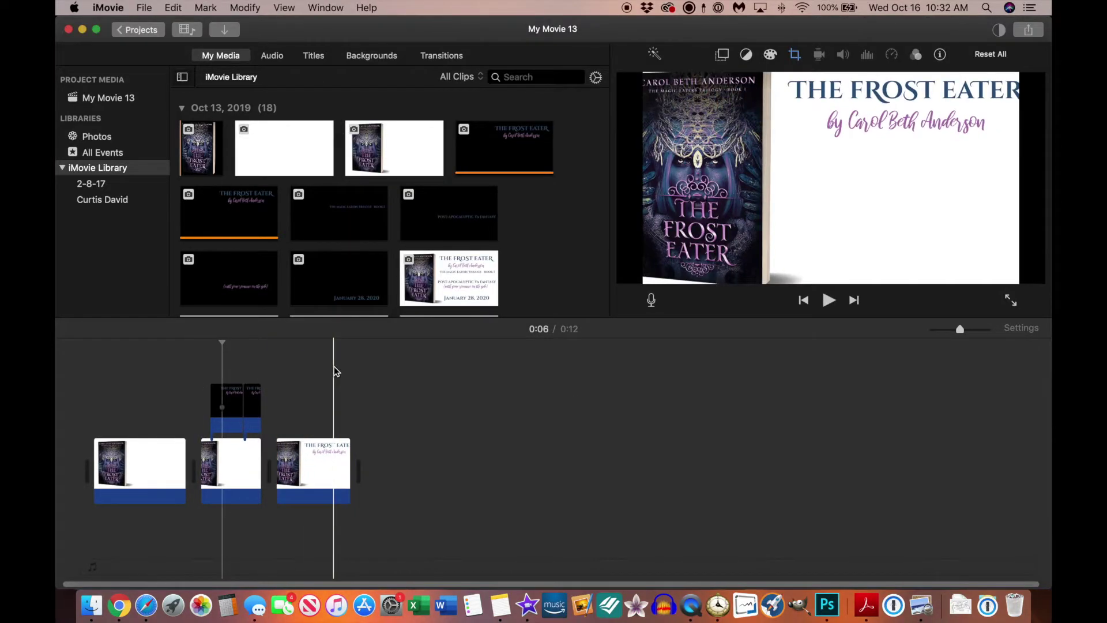
key(space)
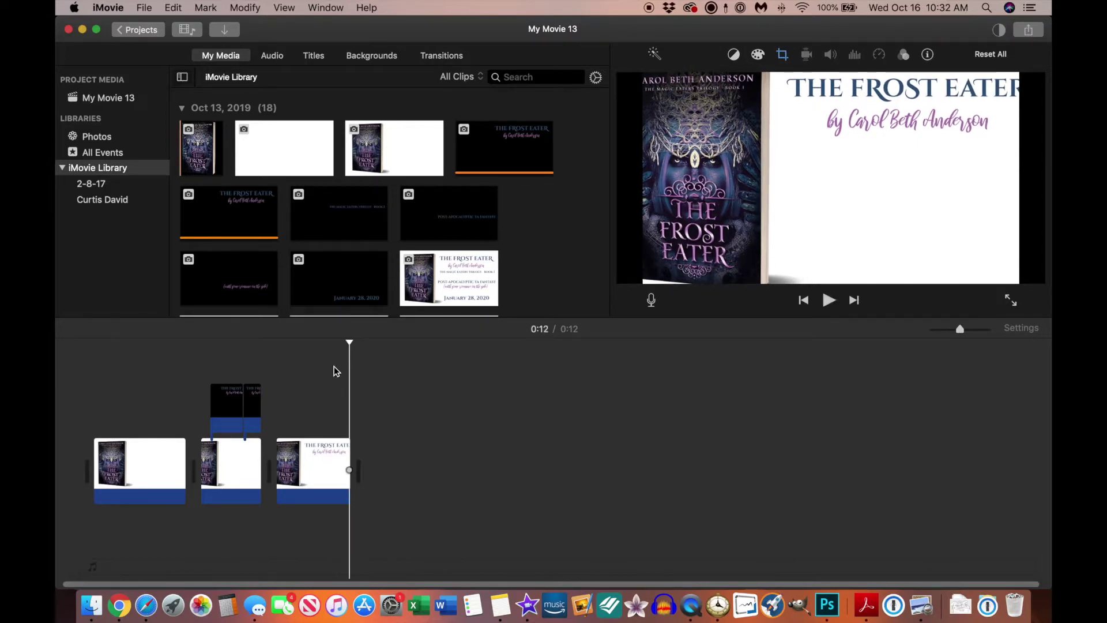
Step: Set the third main clip's crop style to Fit and replay from the start of the title overlay
click(328, 468)
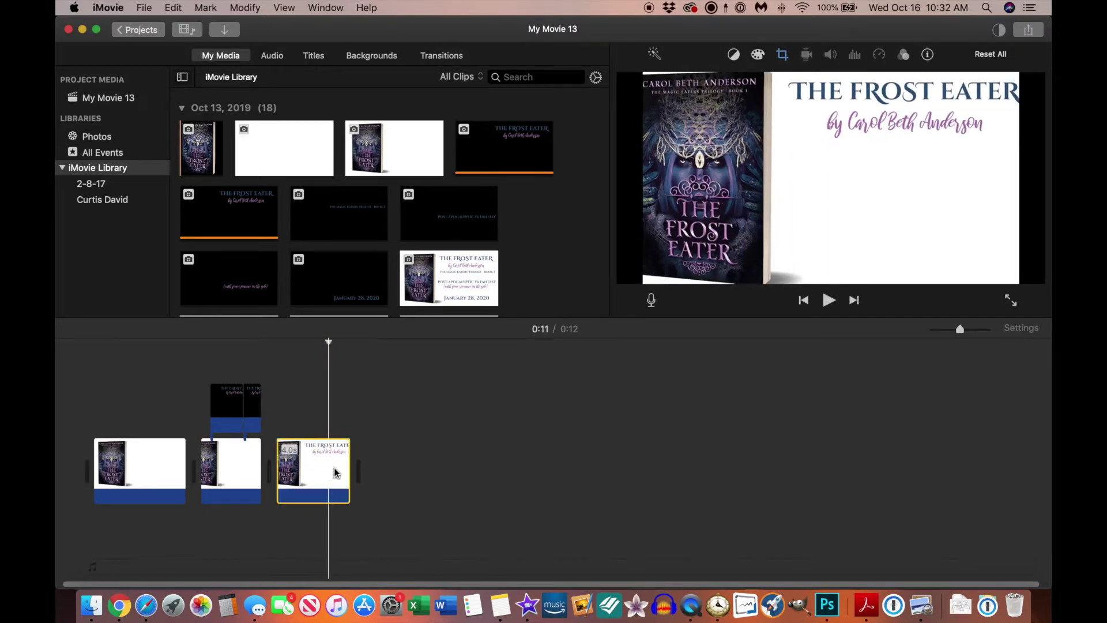
click(782, 54)
click(660, 82)
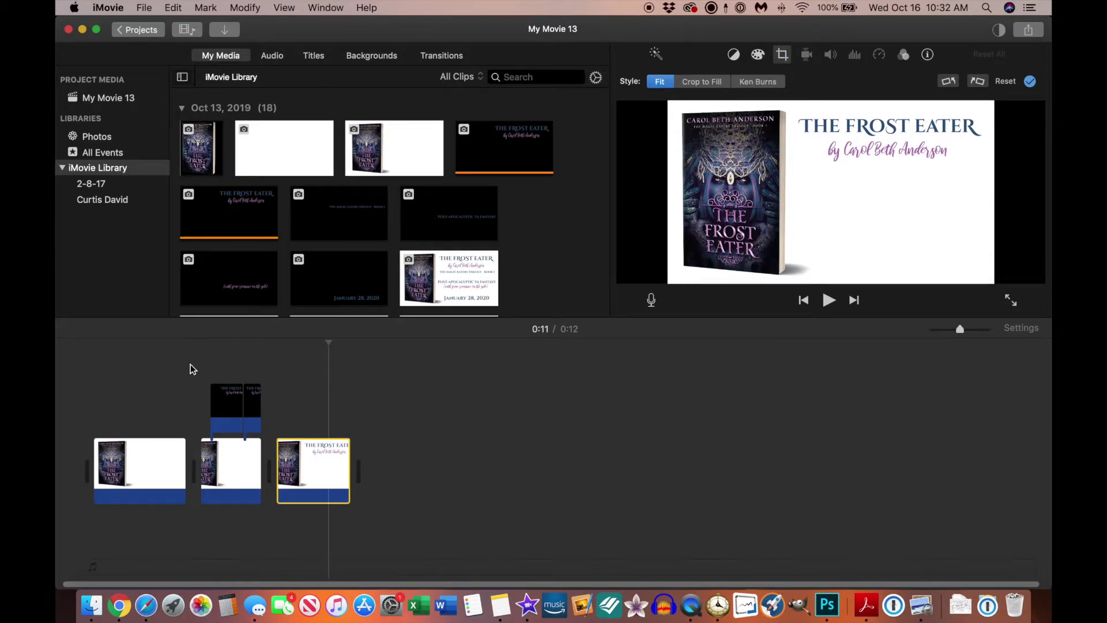
click(213, 368)
key(space)
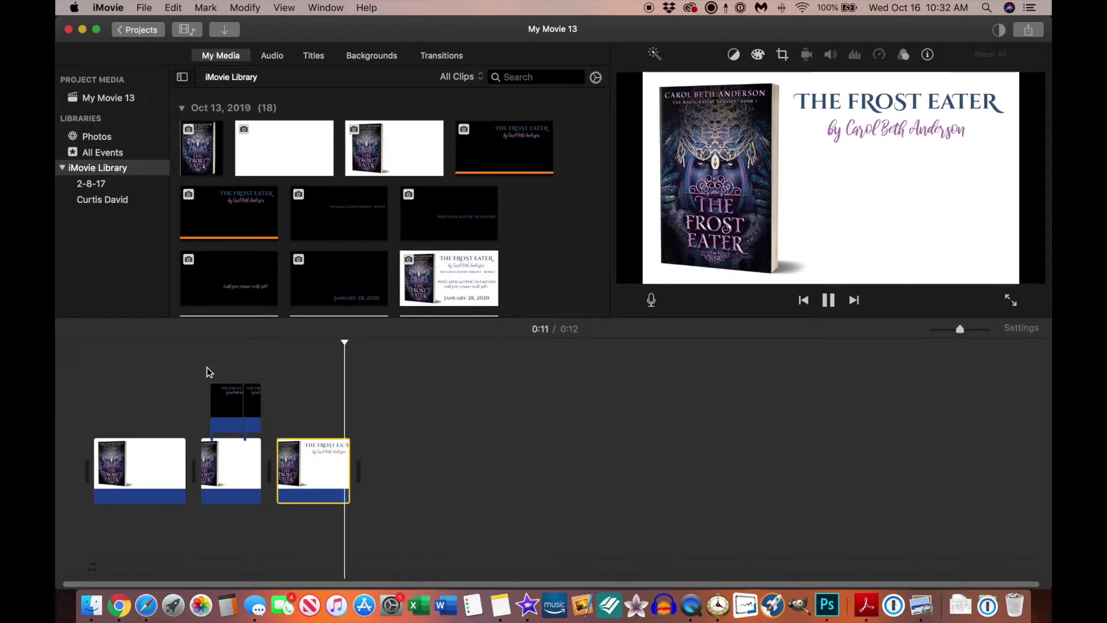
Step: Overlay TME Book 1.png from Finder above the start of the third clip and trim it to 1 second 20 frames
click(91, 605)
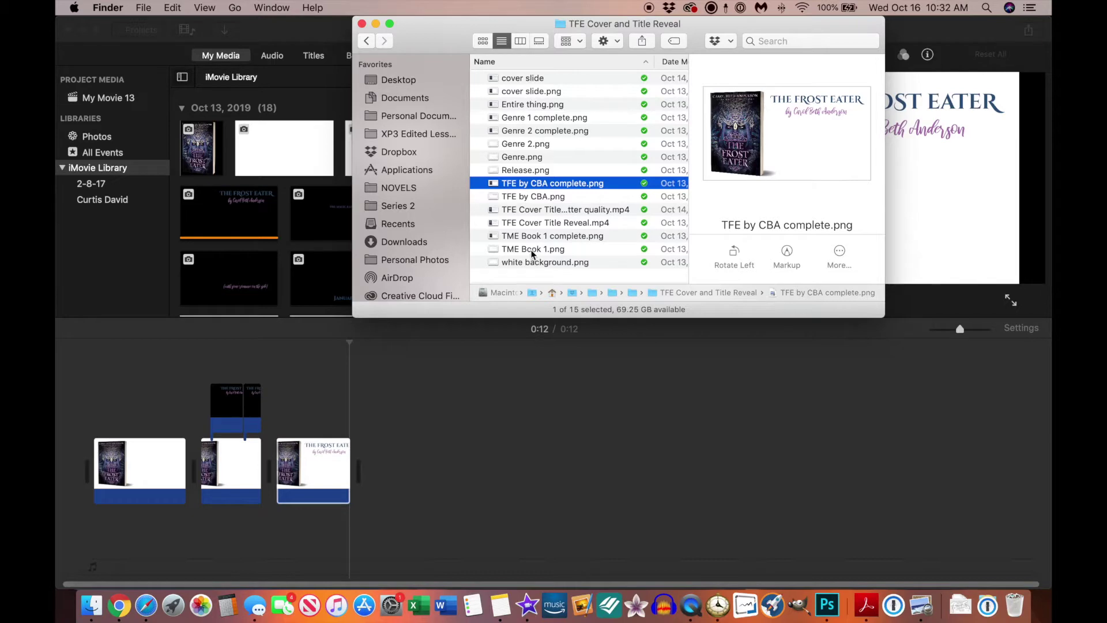
drag(537, 252, 272, 411)
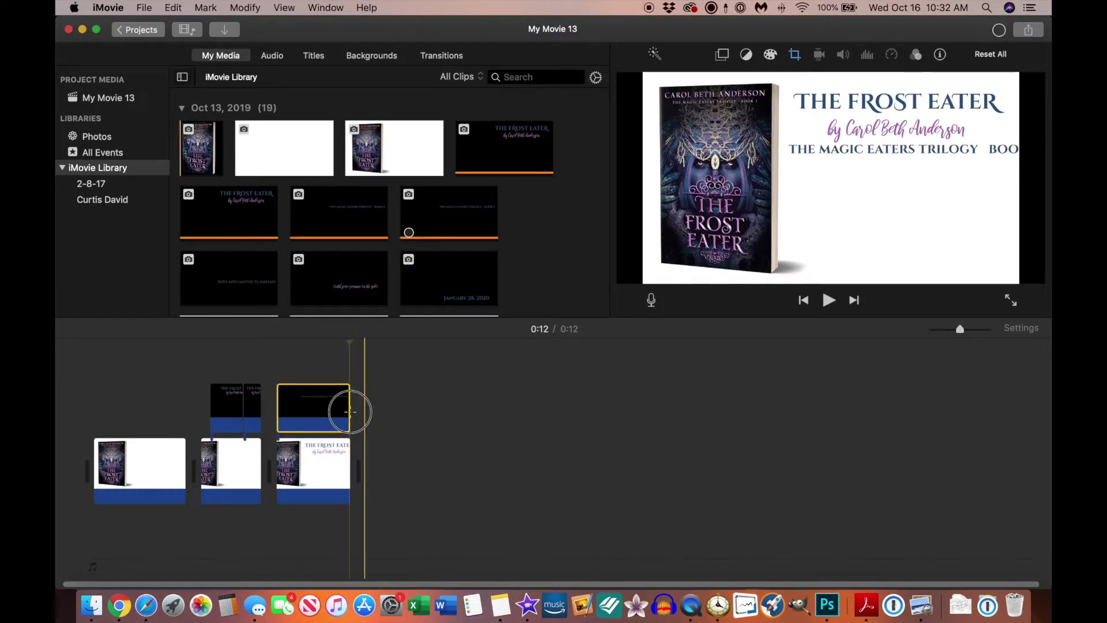
drag(350, 411, 306, 414)
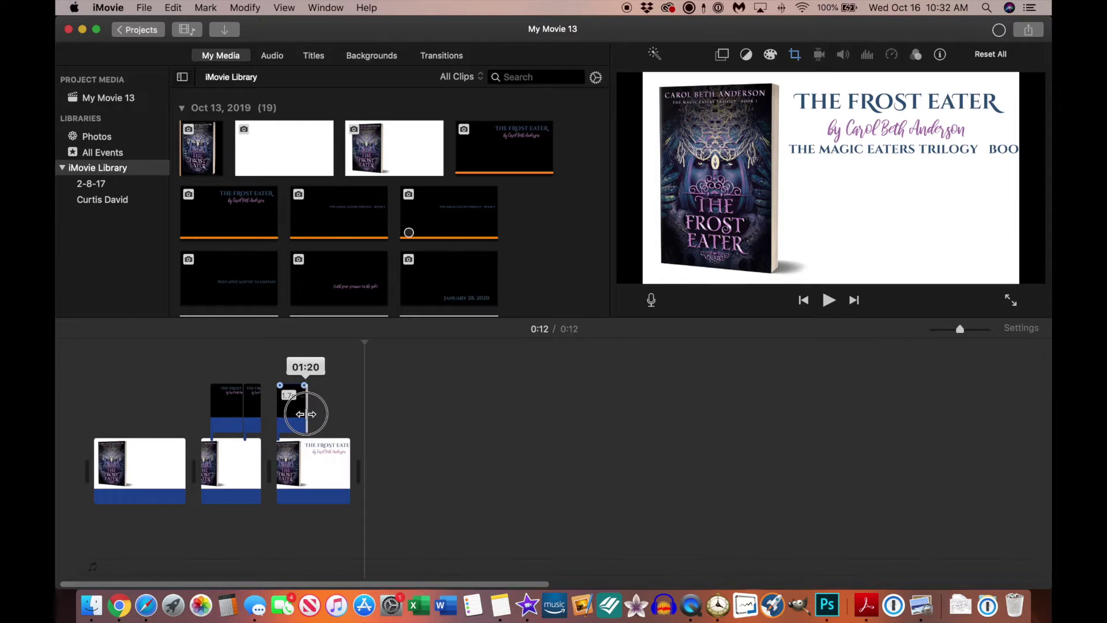
drag(306, 414, 306, 414)
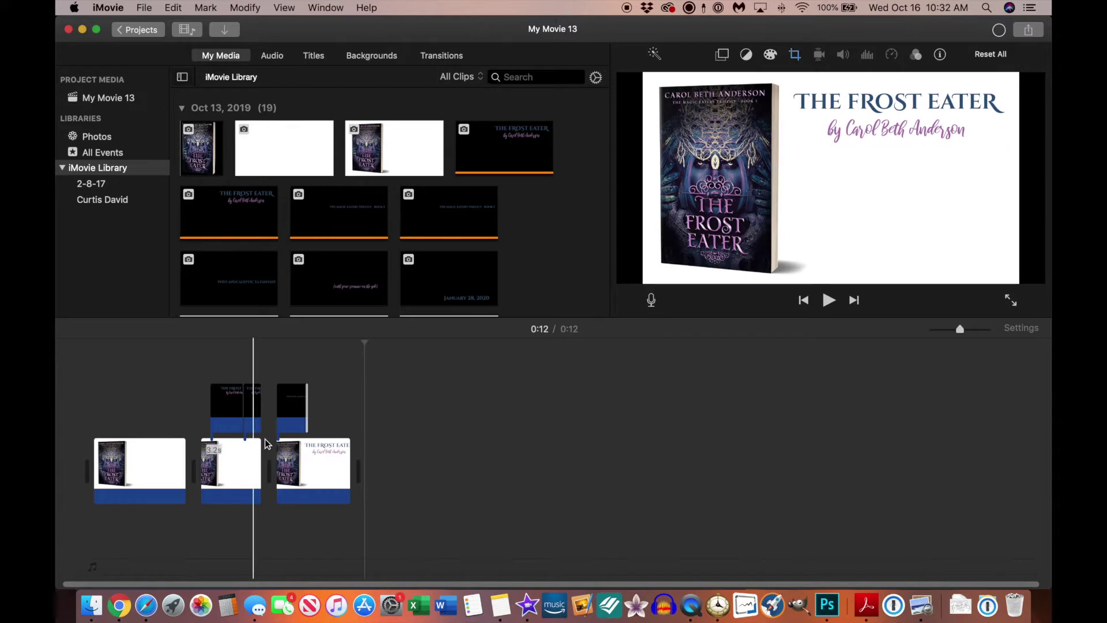
Step: In the trilogy overlay's Ken Burns crop, shrink the Start frame to the slide's upper right and enlarge the End frame to the full slide
click(294, 406)
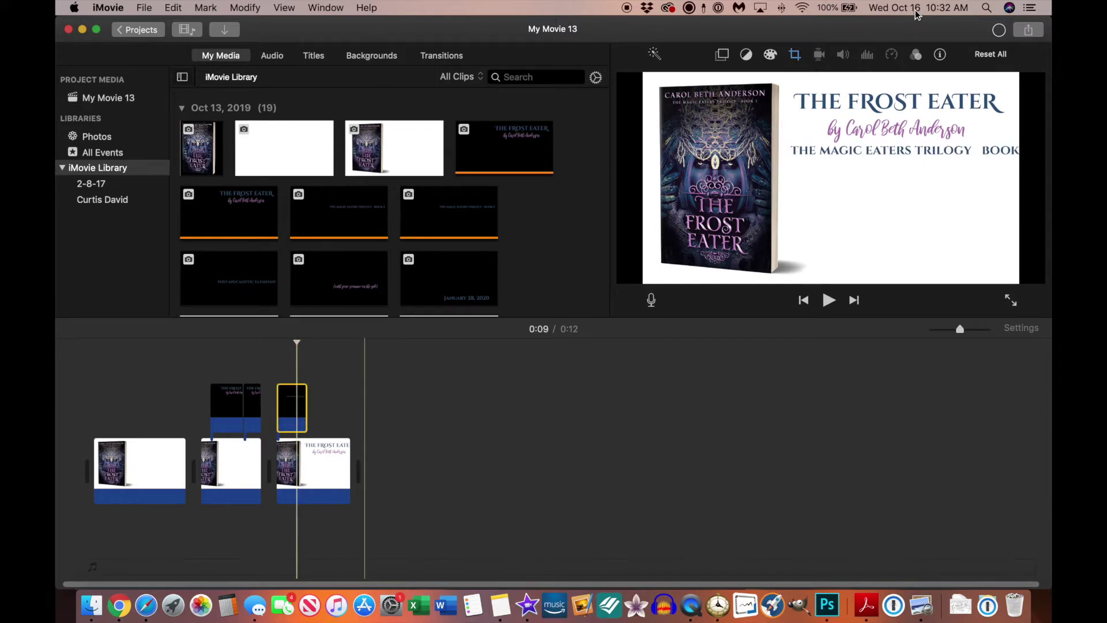
click(797, 56)
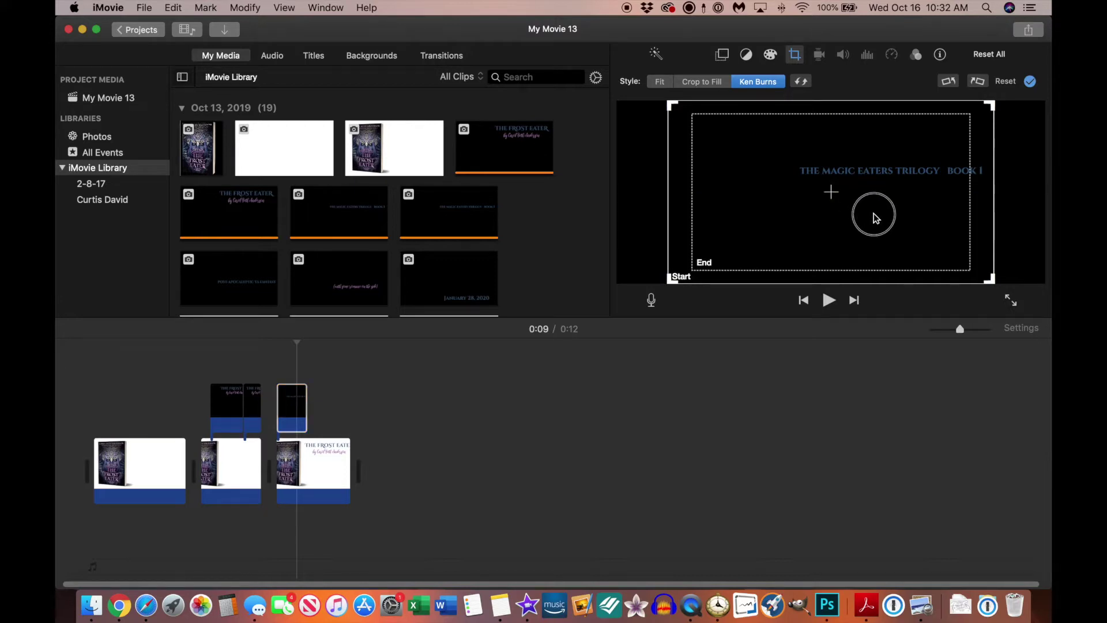
click(701, 269)
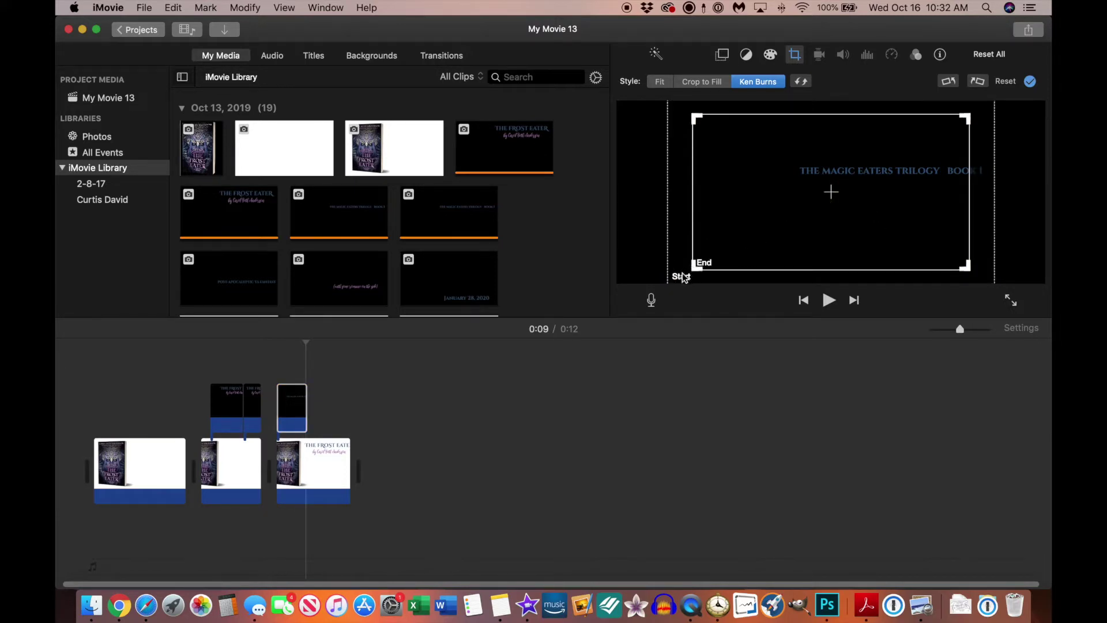
click(681, 278)
drag(669, 281, 830, 195)
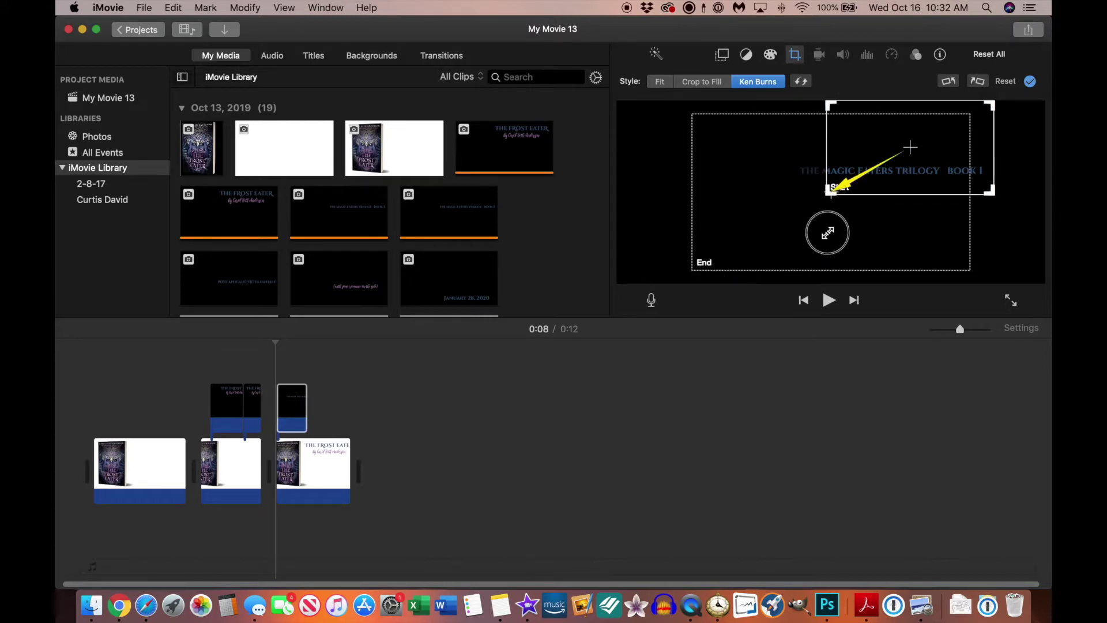
click(703, 268)
drag(692, 266, 669, 281)
drag(967, 118, 1021, 103)
Step: Try the trilogy overlay's Start frame lower, with the text near the frame's upper edge, and play it from the third clip's start
click(914, 160)
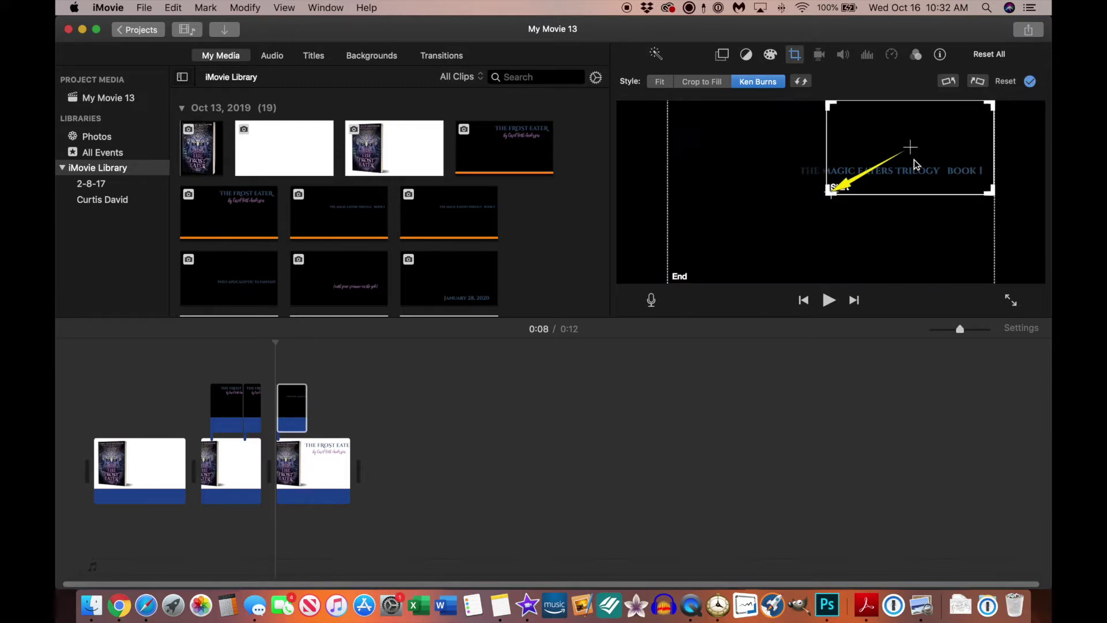
drag(919, 140, 918, 202)
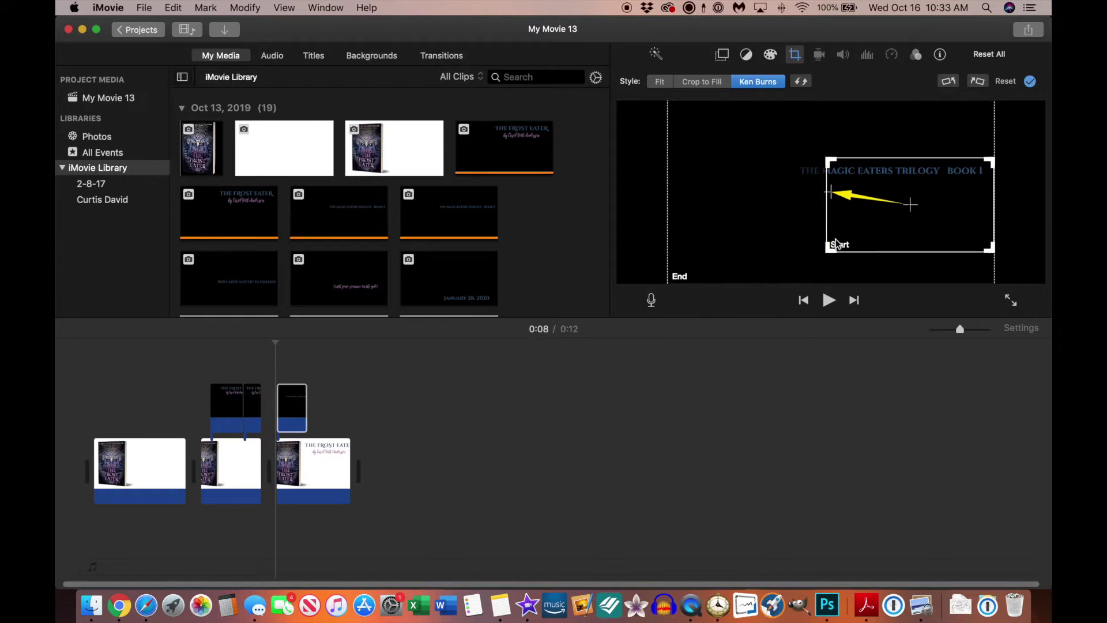
click(271, 367)
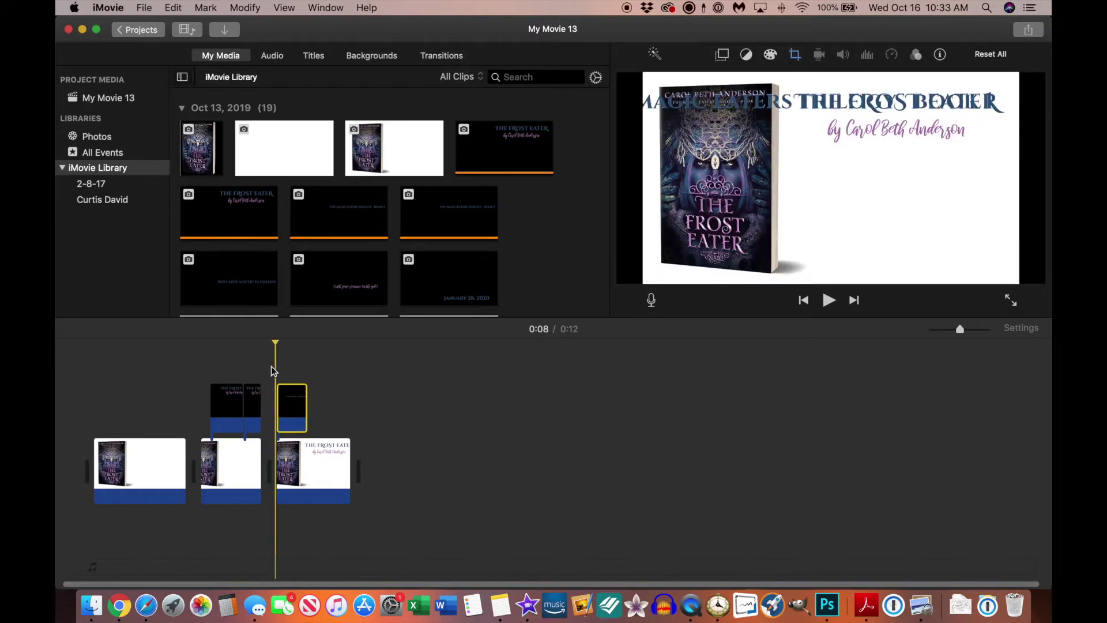
click(829, 300)
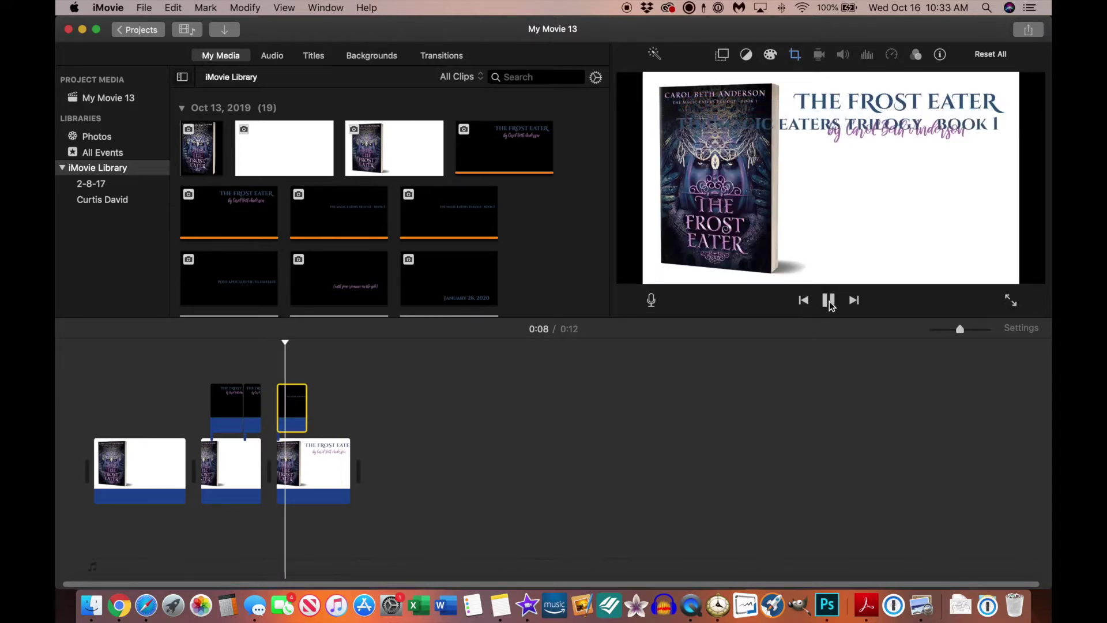
click(830, 301)
Step: Move the trilogy overlay's Start frame up to the slide's upper edge, with the text low in the frame, and play the animation
click(294, 410)
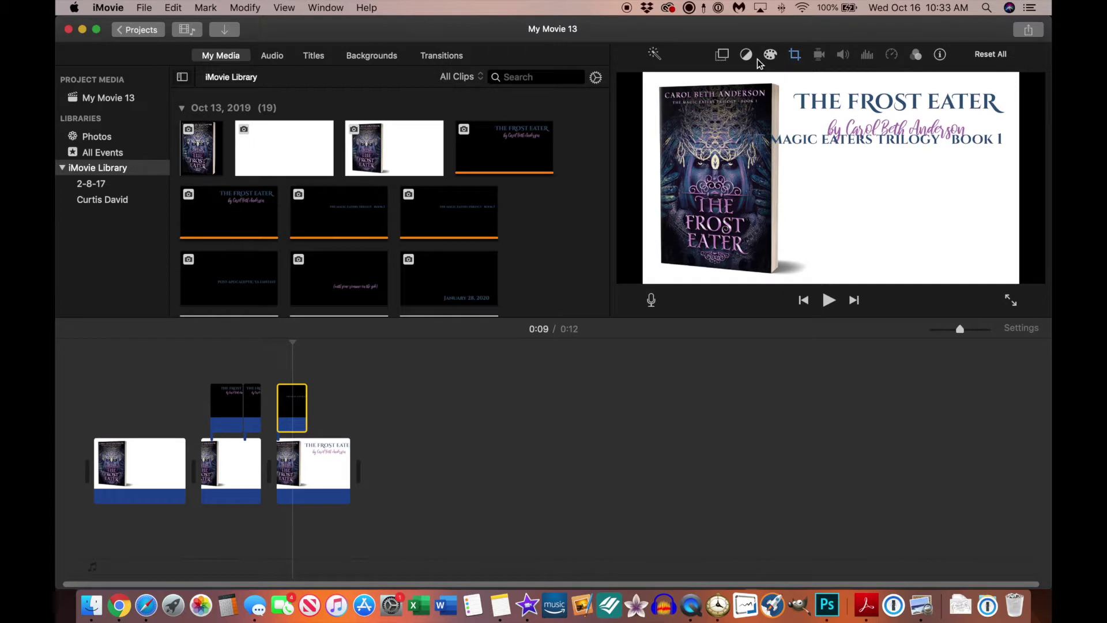
click(795, 56)
drag(873, 196, 888, 119)
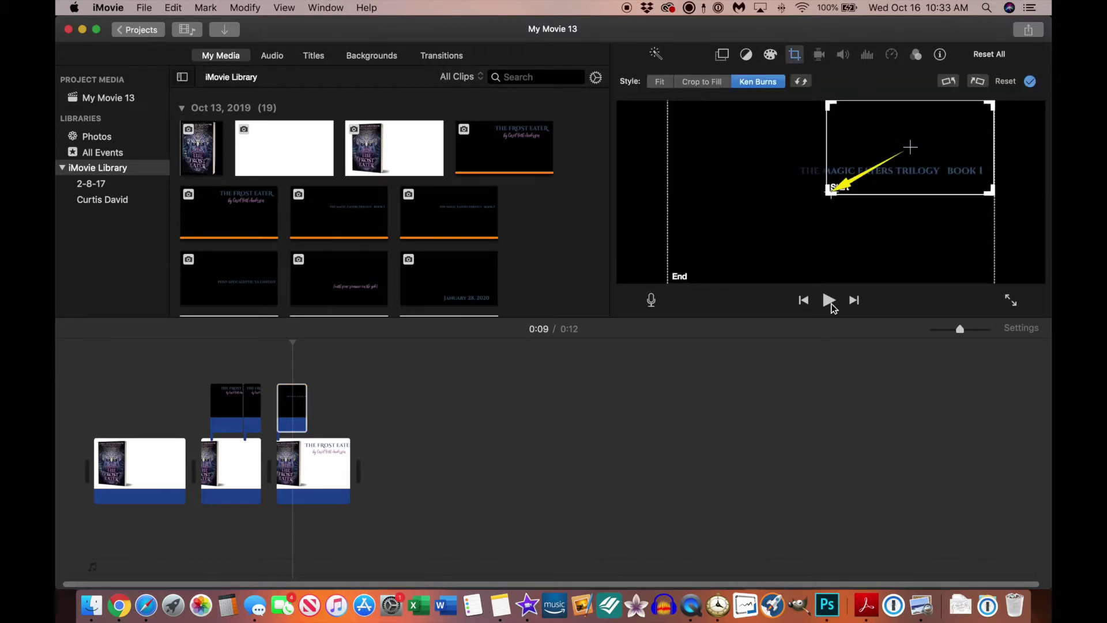
click(826, 300)
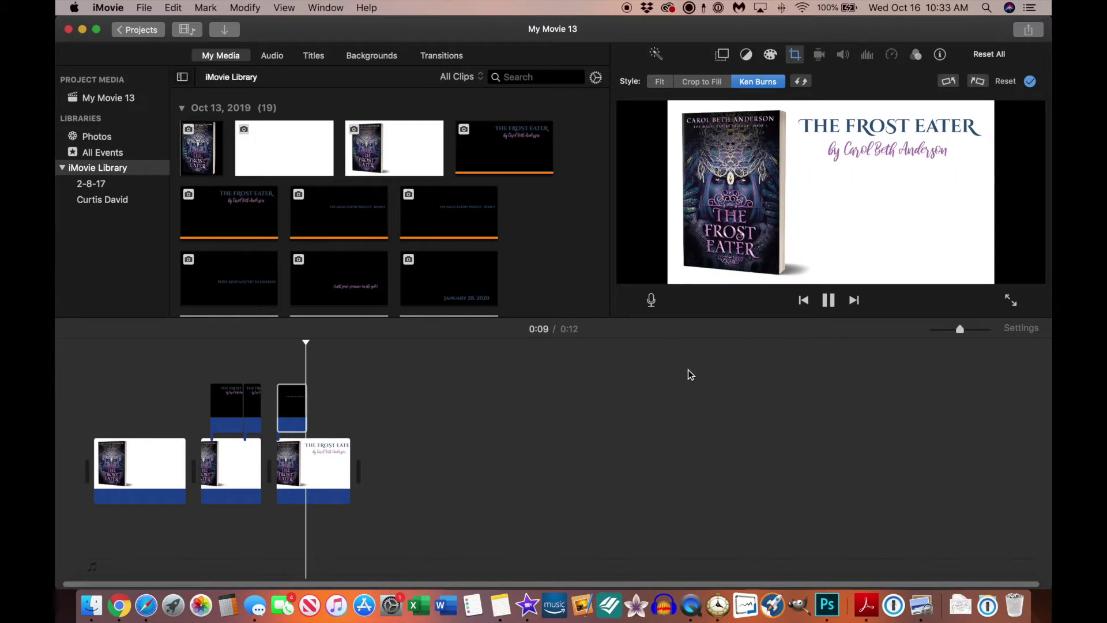
click(829, 300)
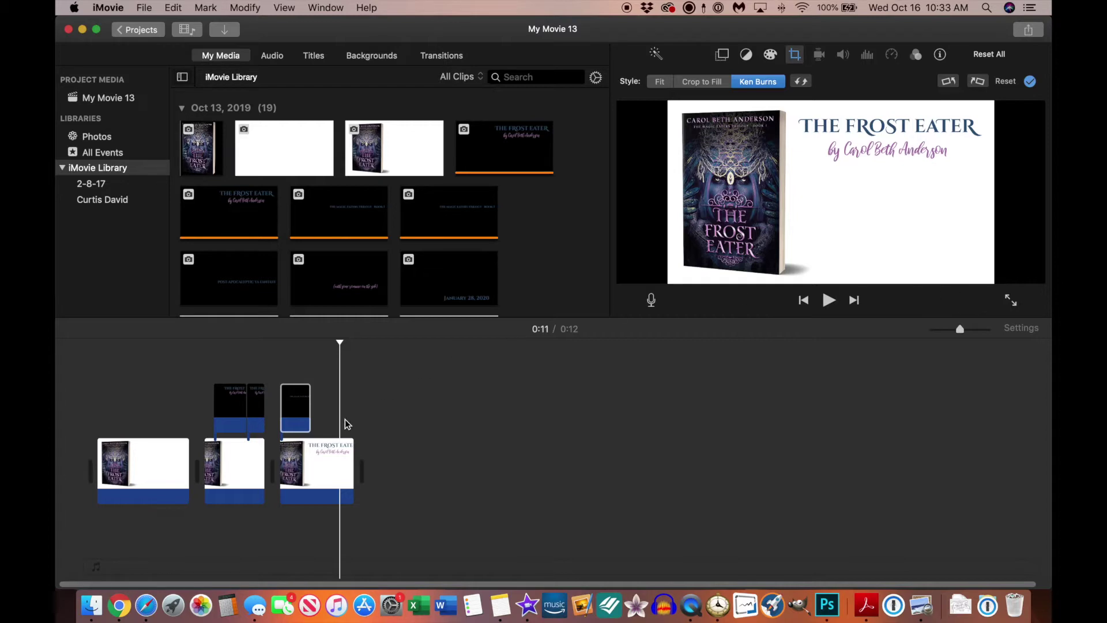
Step: Overlay a second TME Book 1.png from Finder directly after the trilogy overlay, shorten it, and trim the third clip to end with it
click(92, 606)
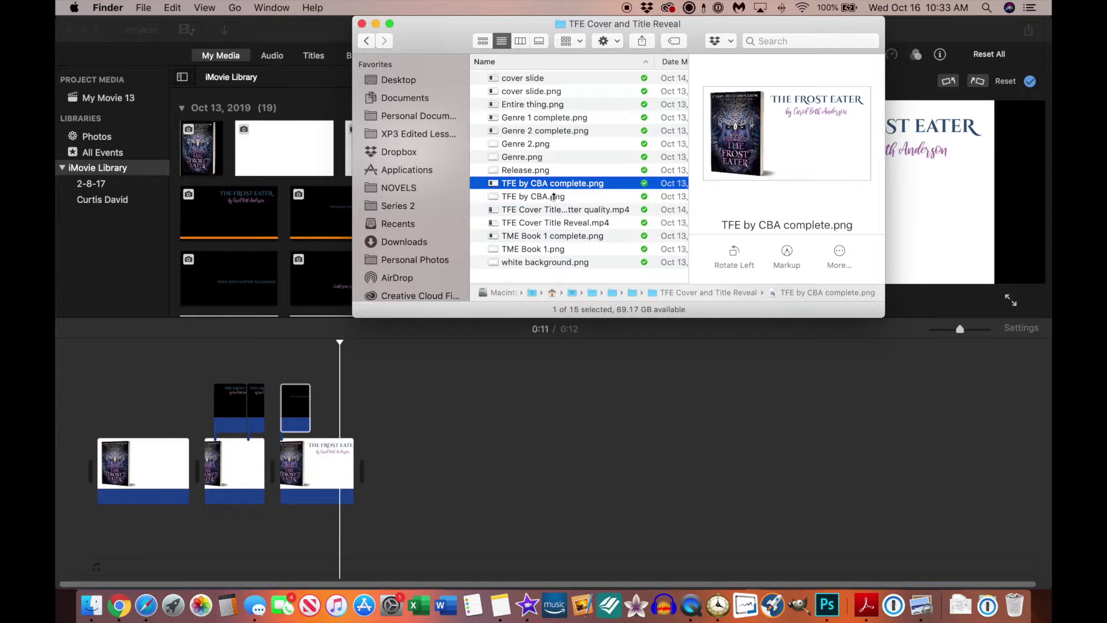
click(540, 250)
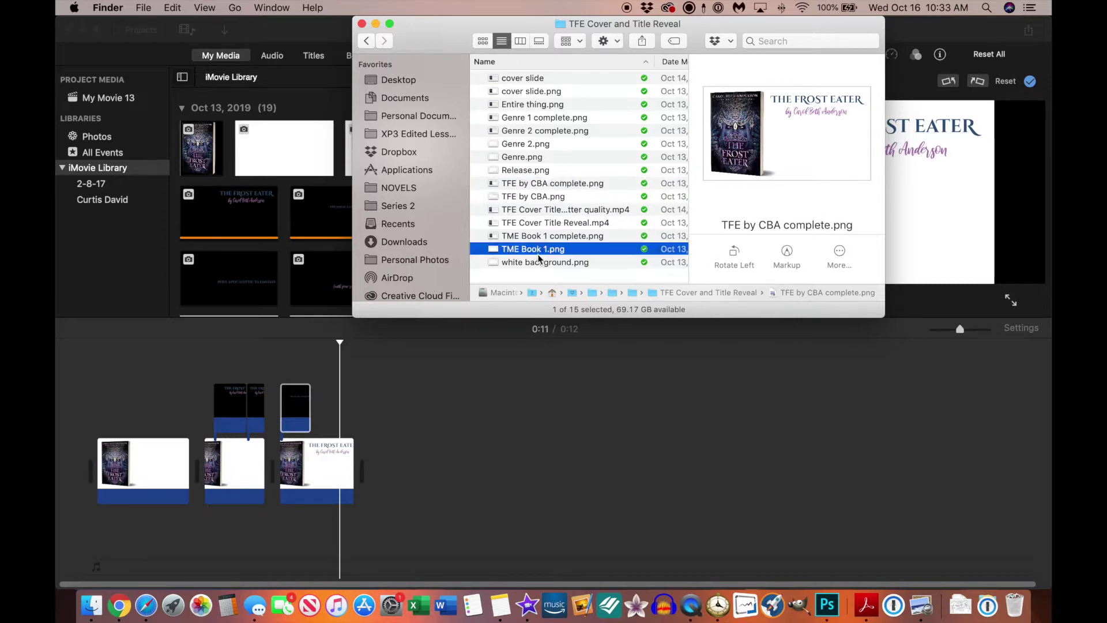
drag(542, 247, 312, 409)
drag(400, 411, 327, 413)
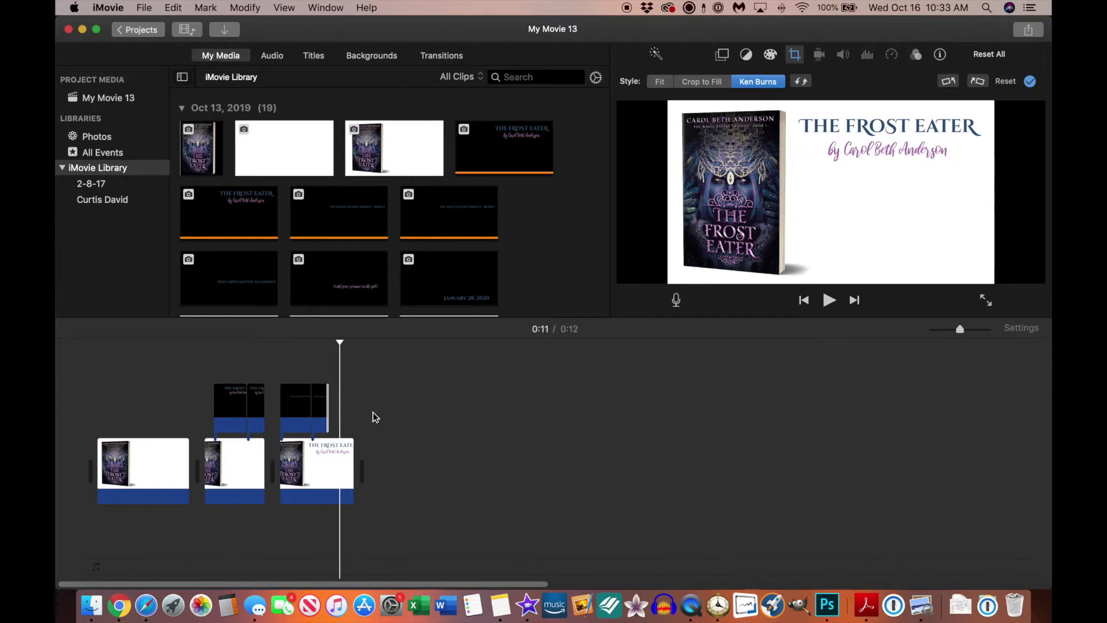
click(334, 458)
drag(353, 466, 327, 467)
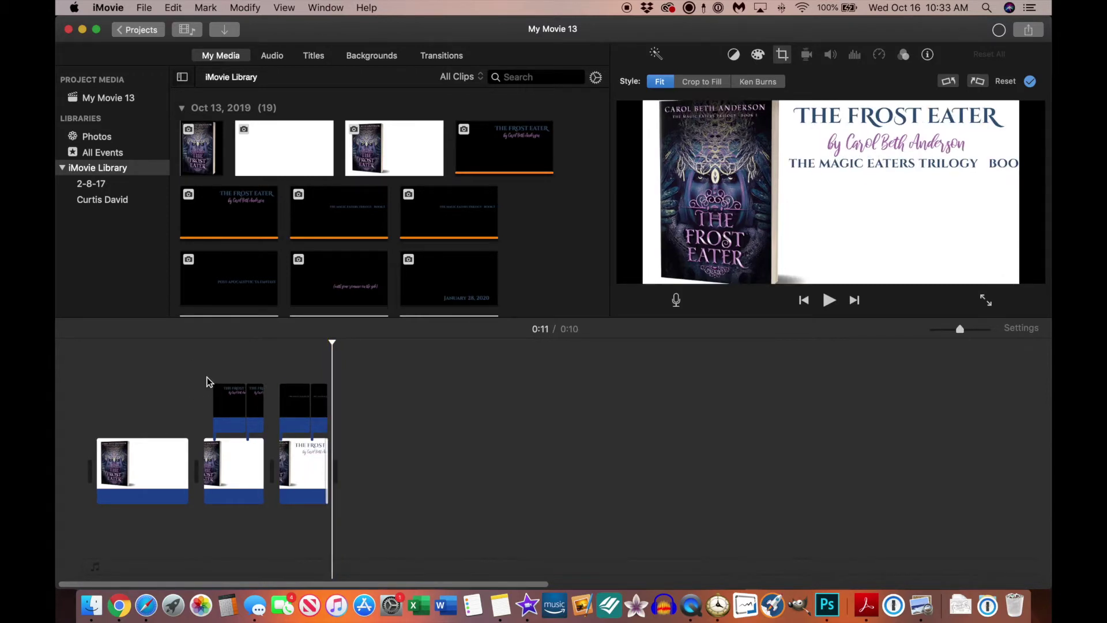
Step: Set the second trilogy overlay's crop style to Fit and play the movie from the beginning
key(space)
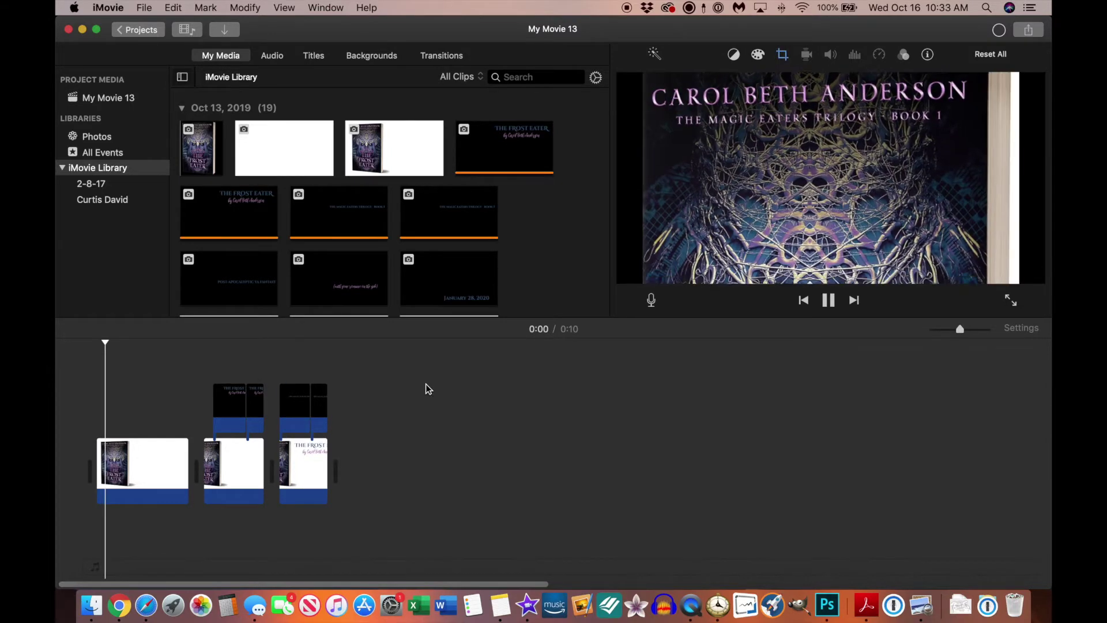
key(space)
click(321, 417)
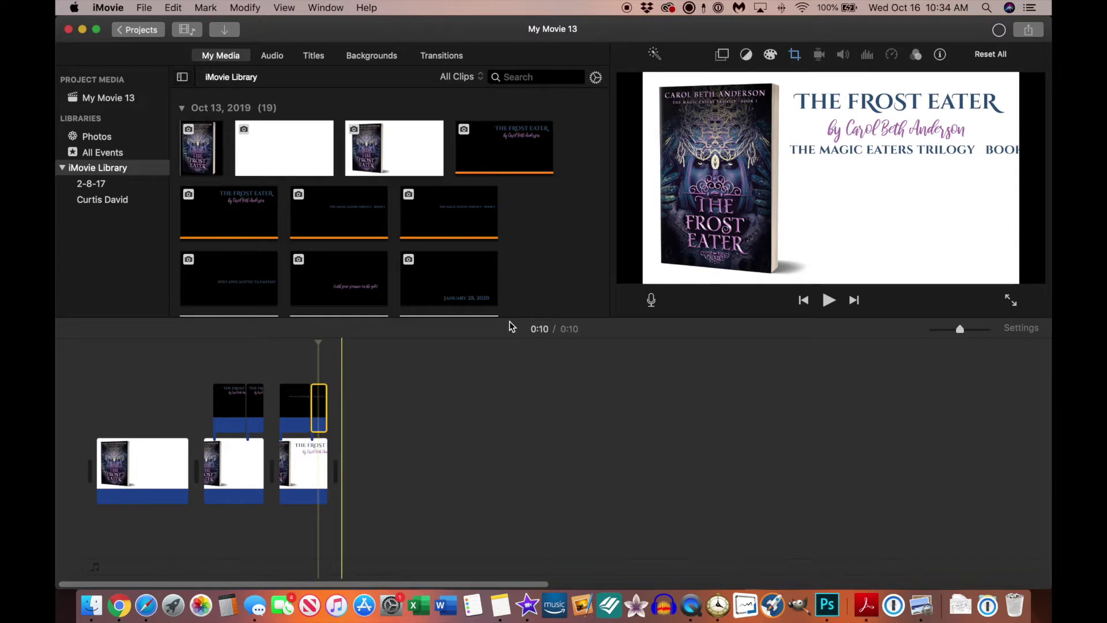
click(795, 54)
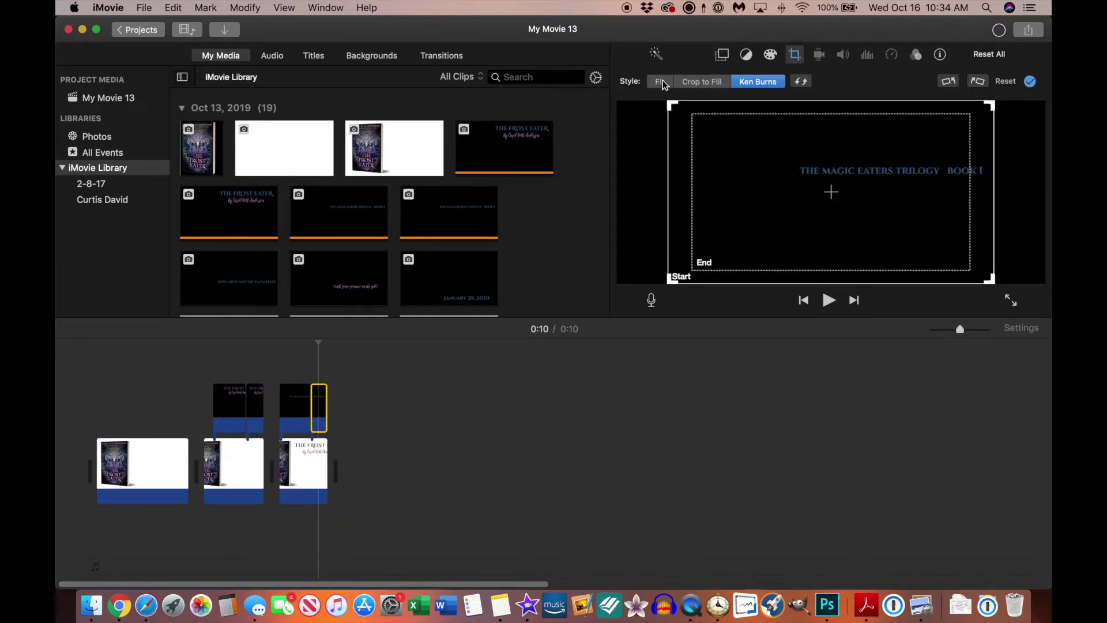
click(661, 81)
click(95, 387)
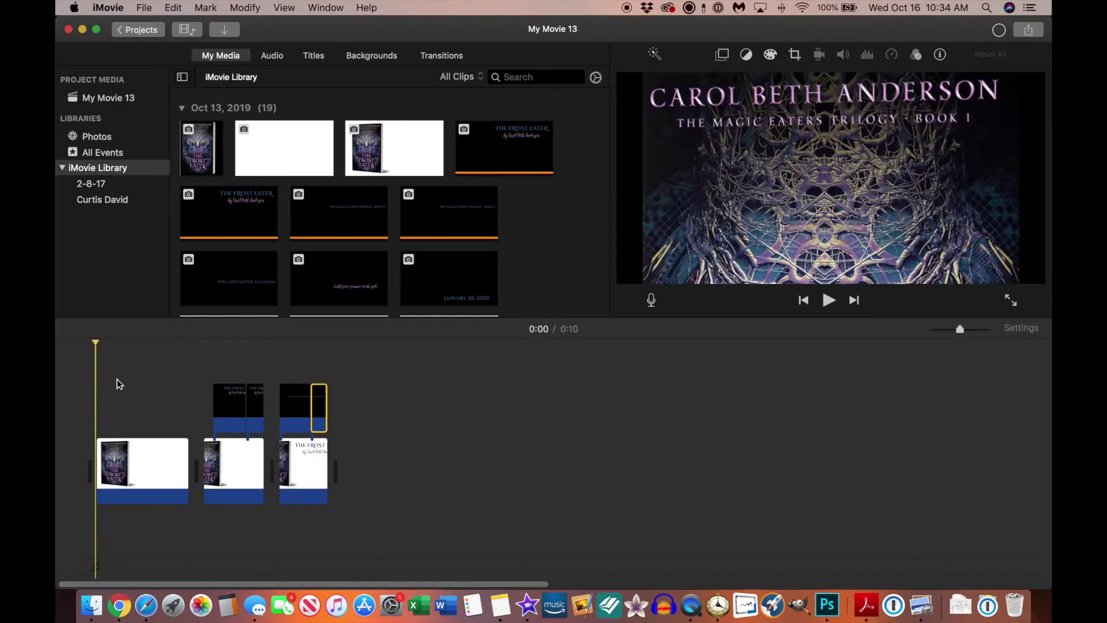
click(827, 299)
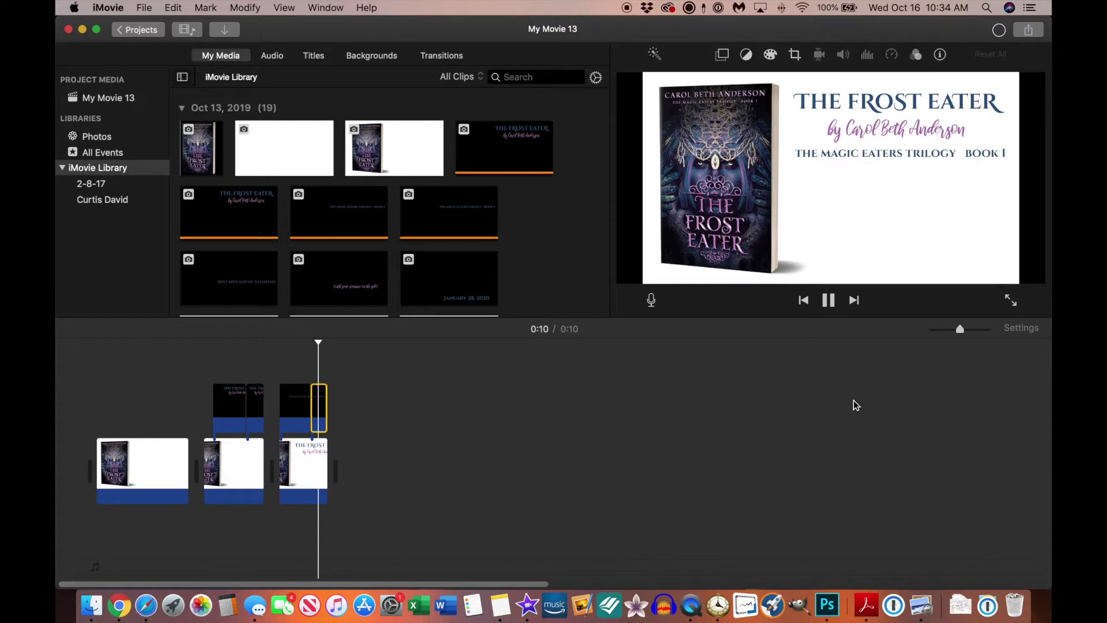
click(830, 300)
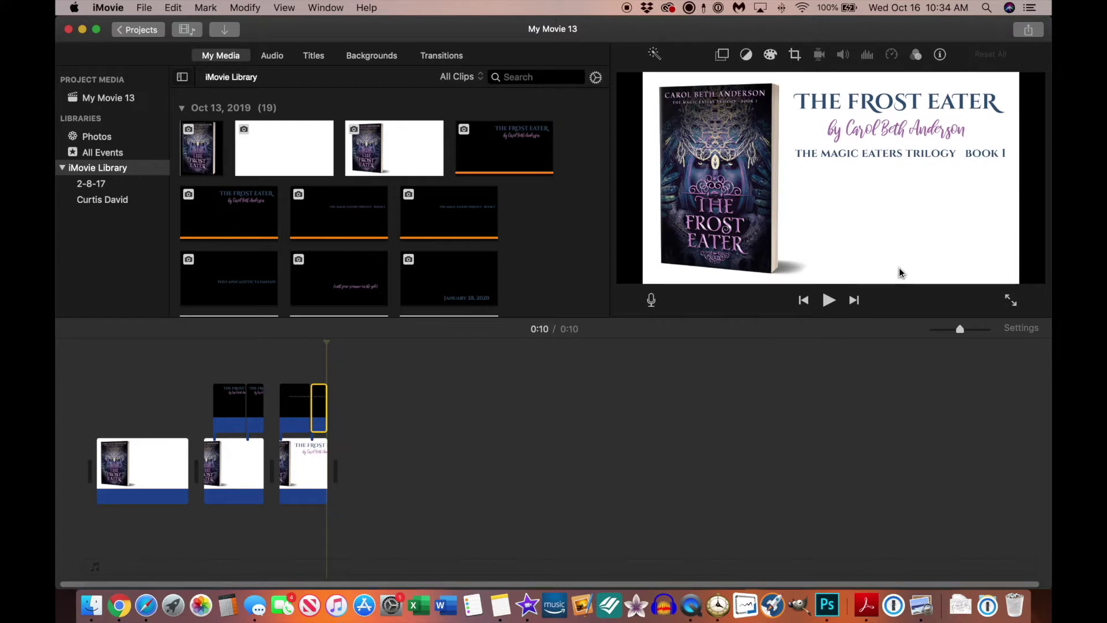
Step: Append TME Book 1 complete.png from Finder as the fourth clip on the timeline and set its crop style to Fit
click(92, 604)
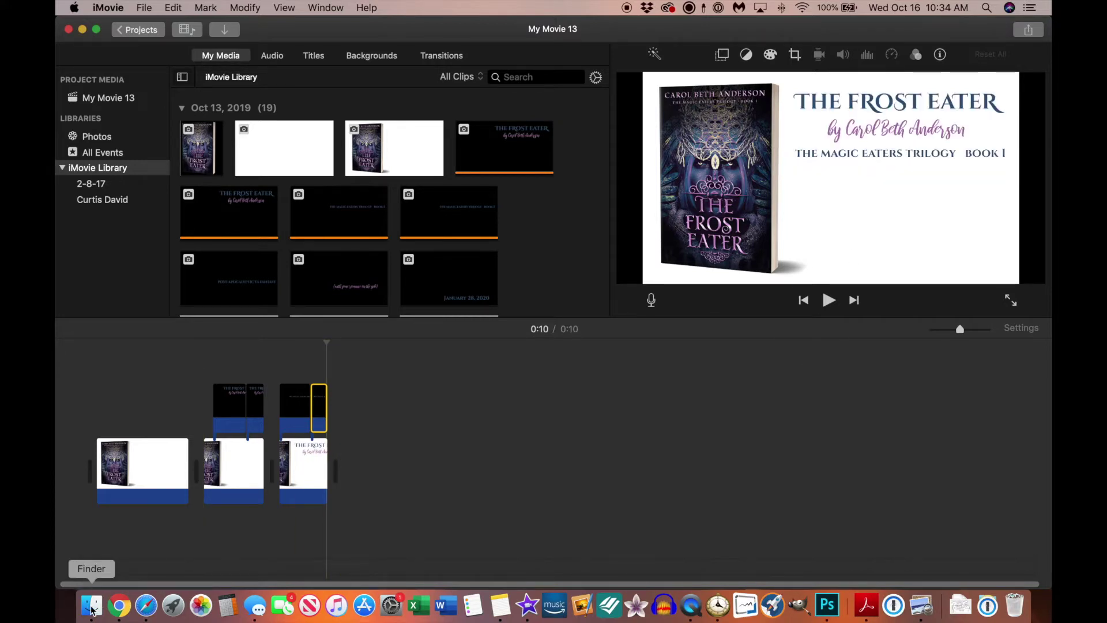
click(525, 236)
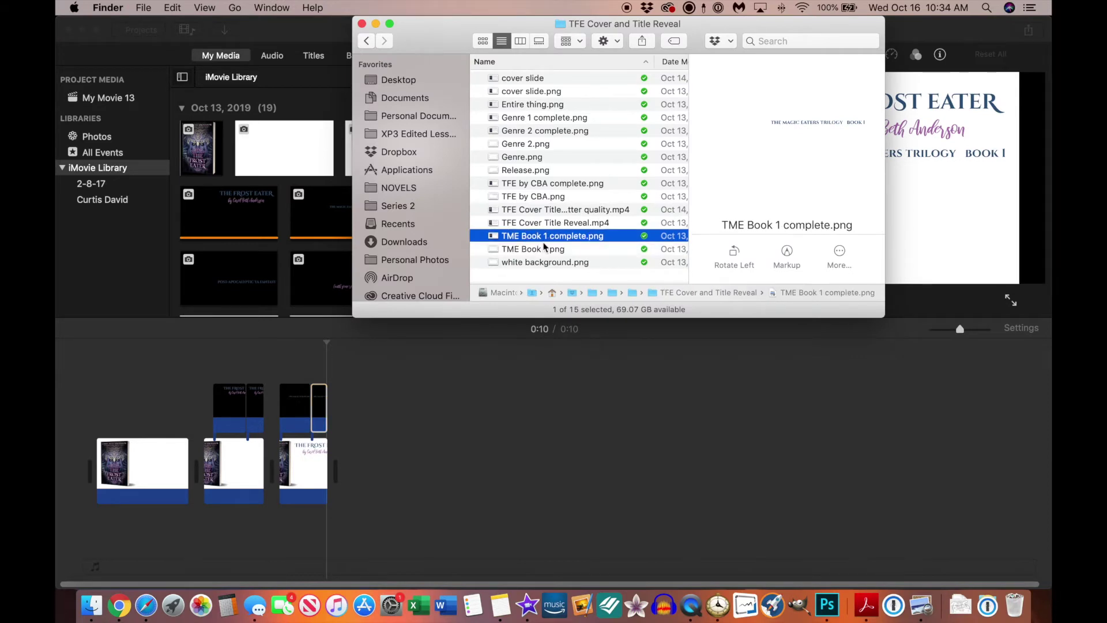
drag(545, 238, 369, 473)
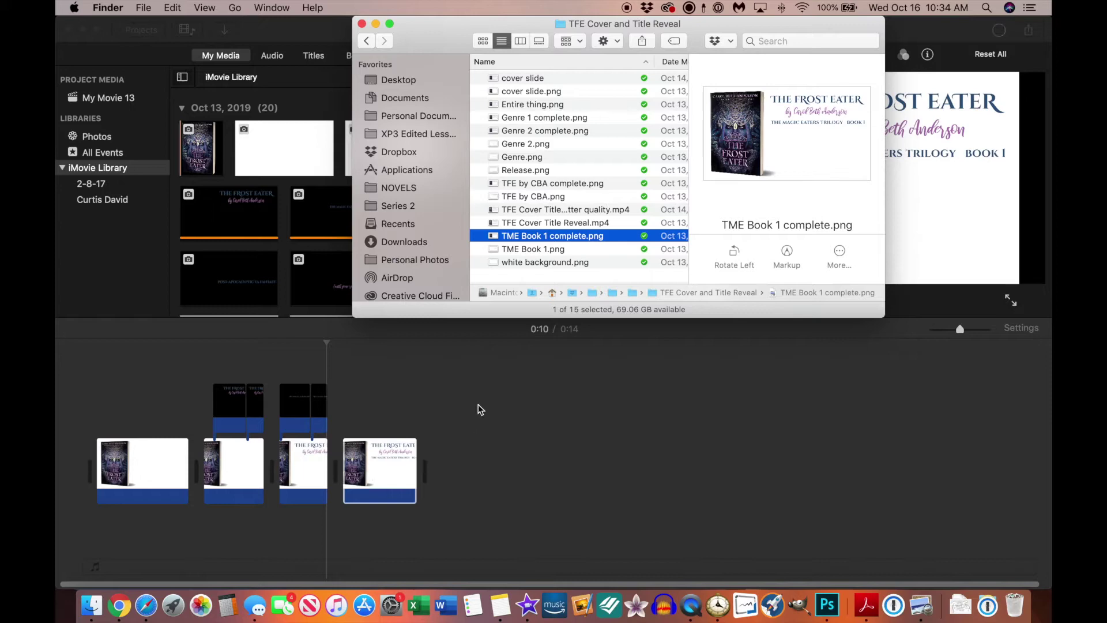
click(478, 404)
click(385, 470)
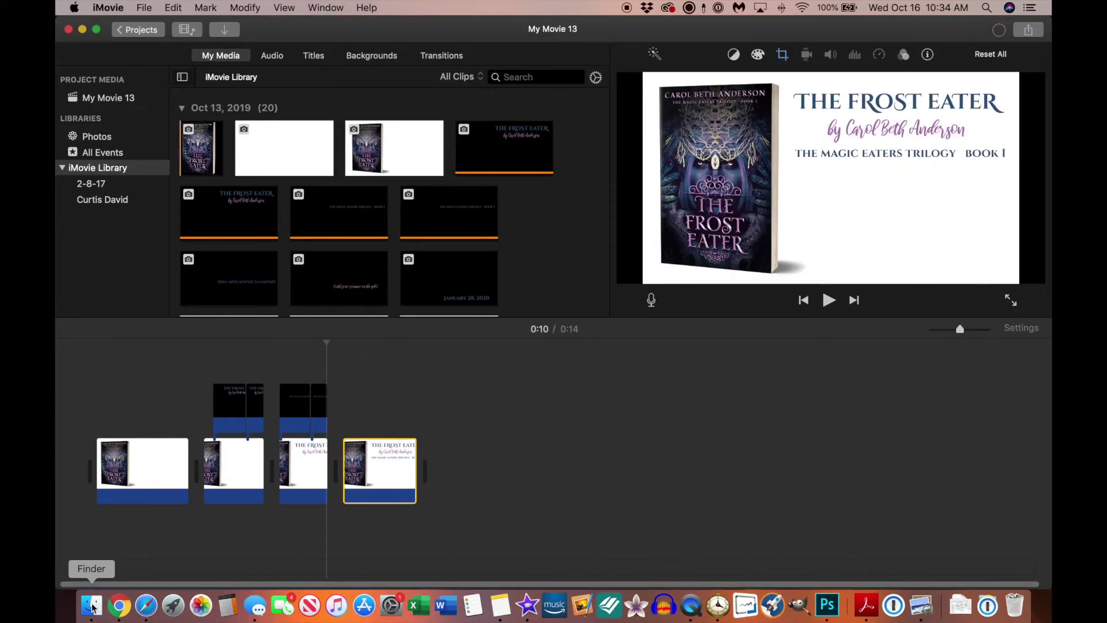
click(786, 54)
click(658, 82)
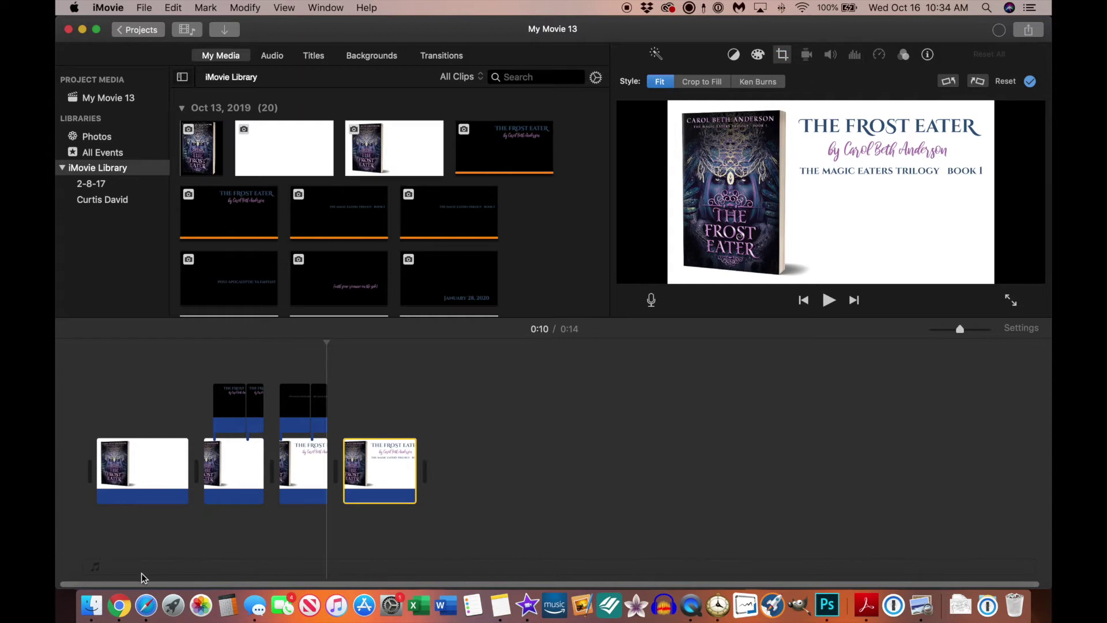
Step: Overlay Genre.png from Finder above the start of the fourth clip and select the overlay
click(92, 605)
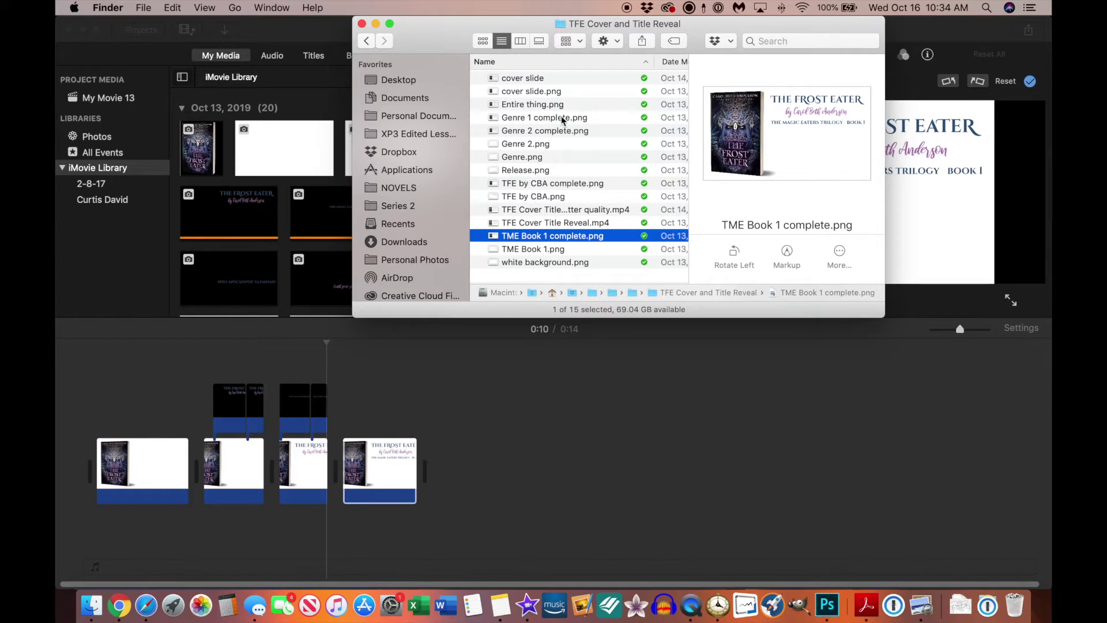
click(531, 158)
drag(537, 158, 352, 408)
click(402, 410)
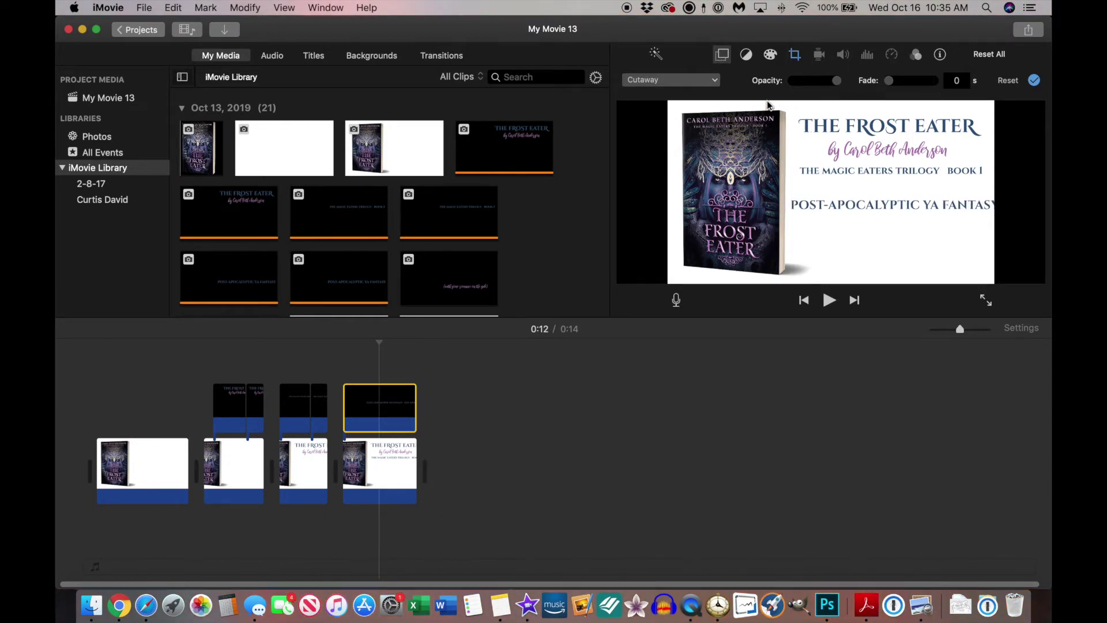
Step: Return to the projects overview, saving the current movie under the name Cover reveal tutorial
click(139, 29)
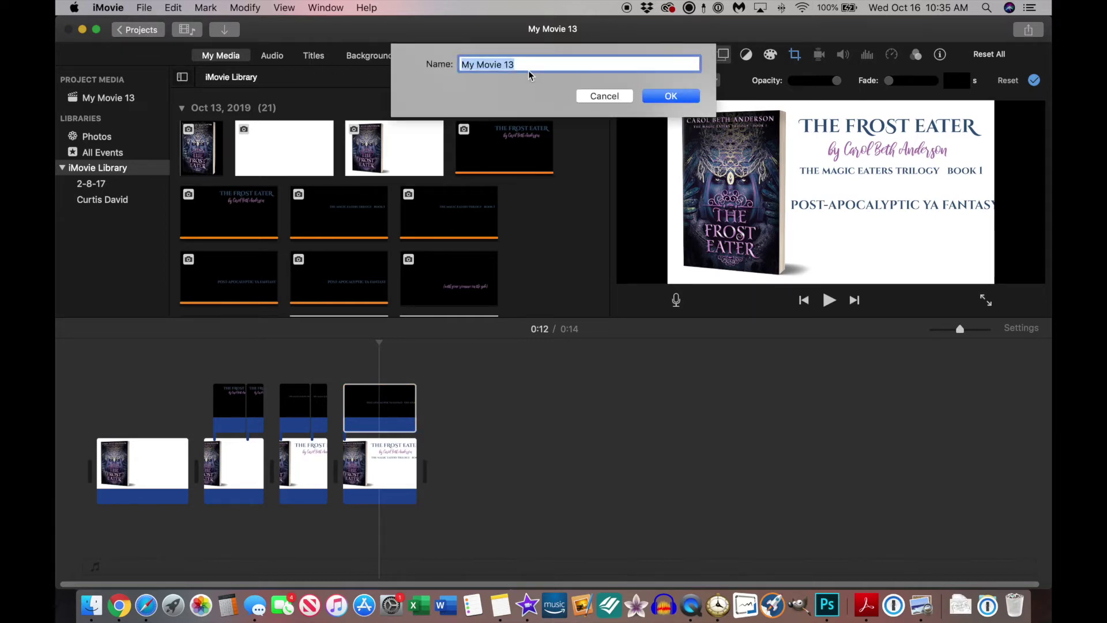
text(TFE)
key(BackSpace)
key(BackSpace)
key(BackSpace)
text(Cp)
key(BackSpace)
key(BackSpace)
text(o)
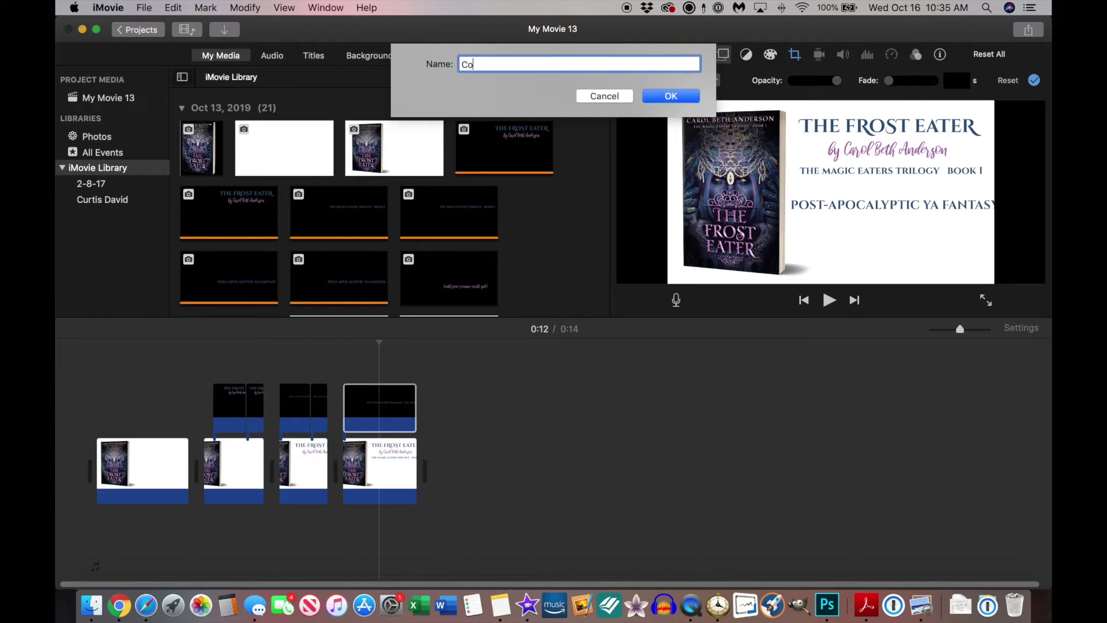
text(ver reveal tutorial)
click(670, 96)
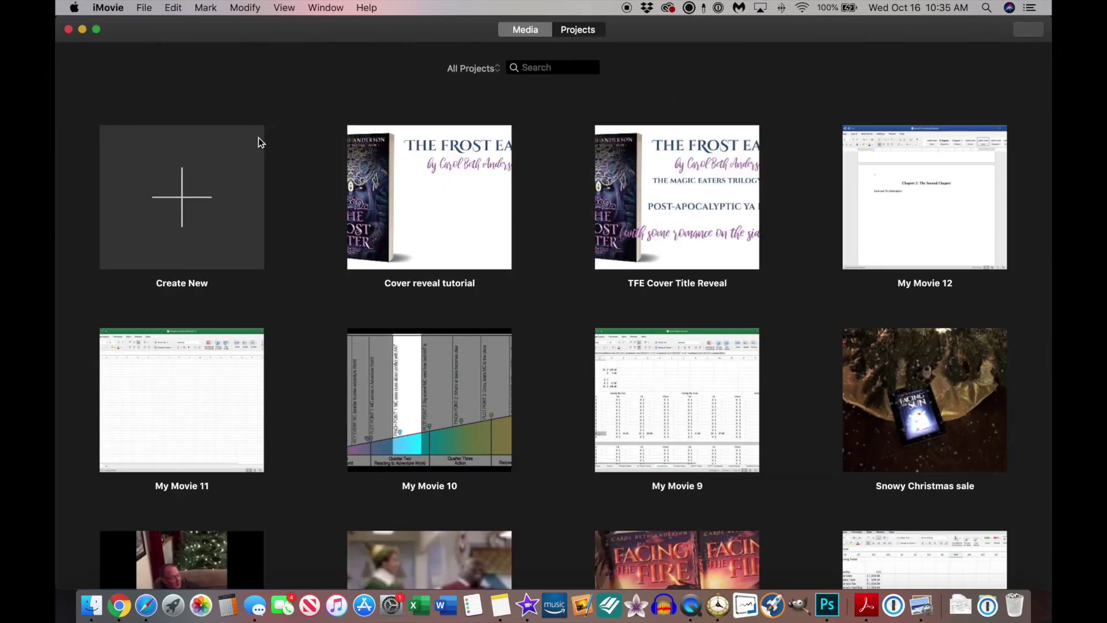
Step: Open the TFE Cover Title Reveal project and play it from the beginning into the final slide
double_click(703, 199)
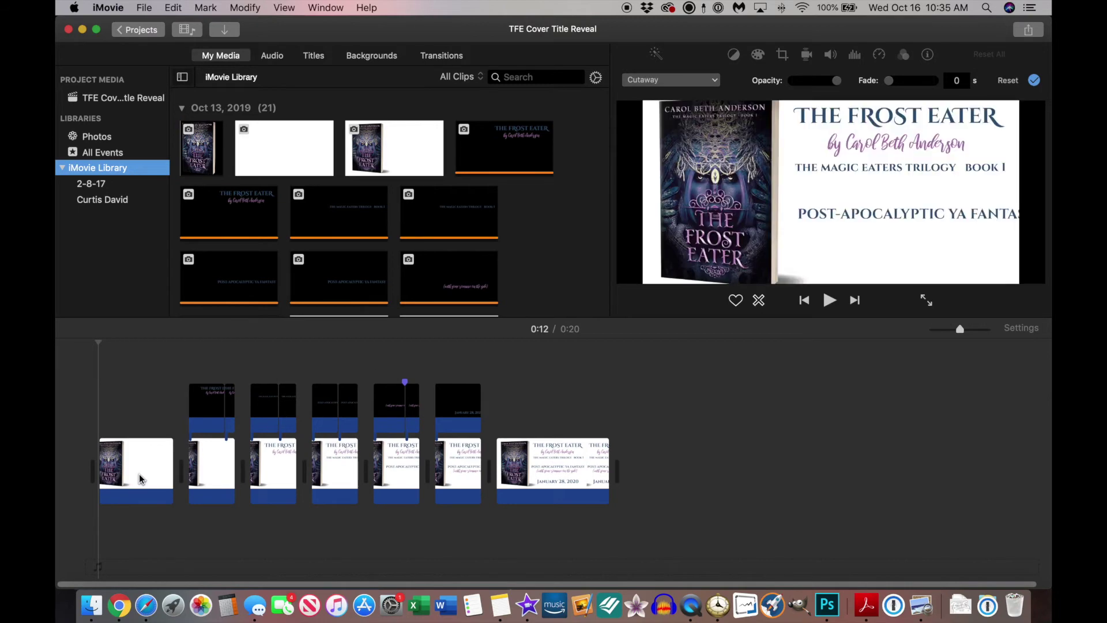
click(202, 414)
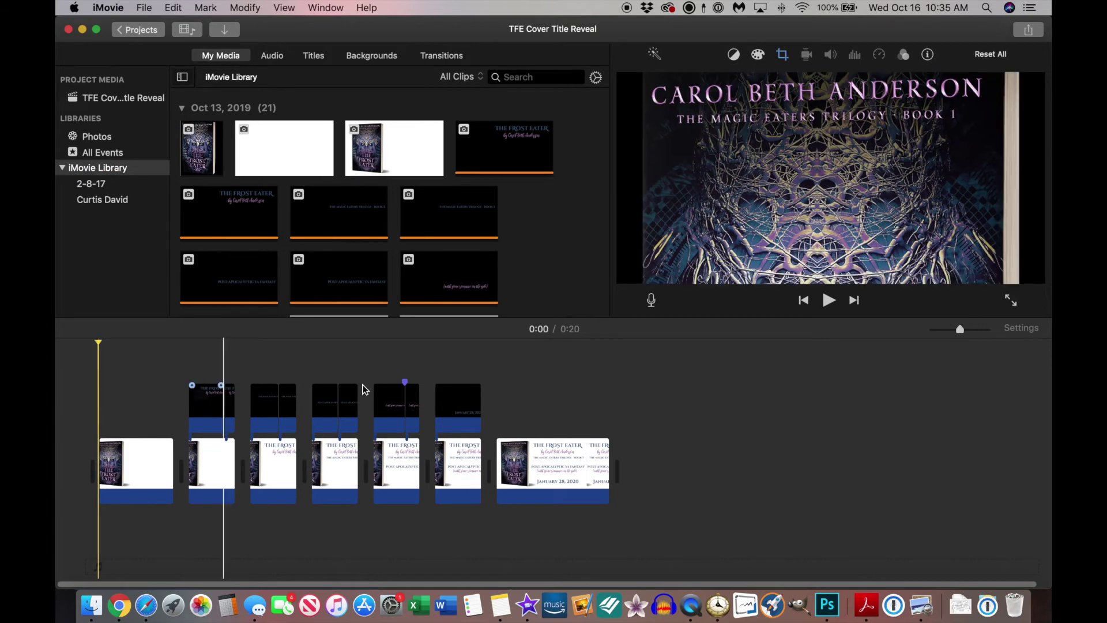
click(155, 455)
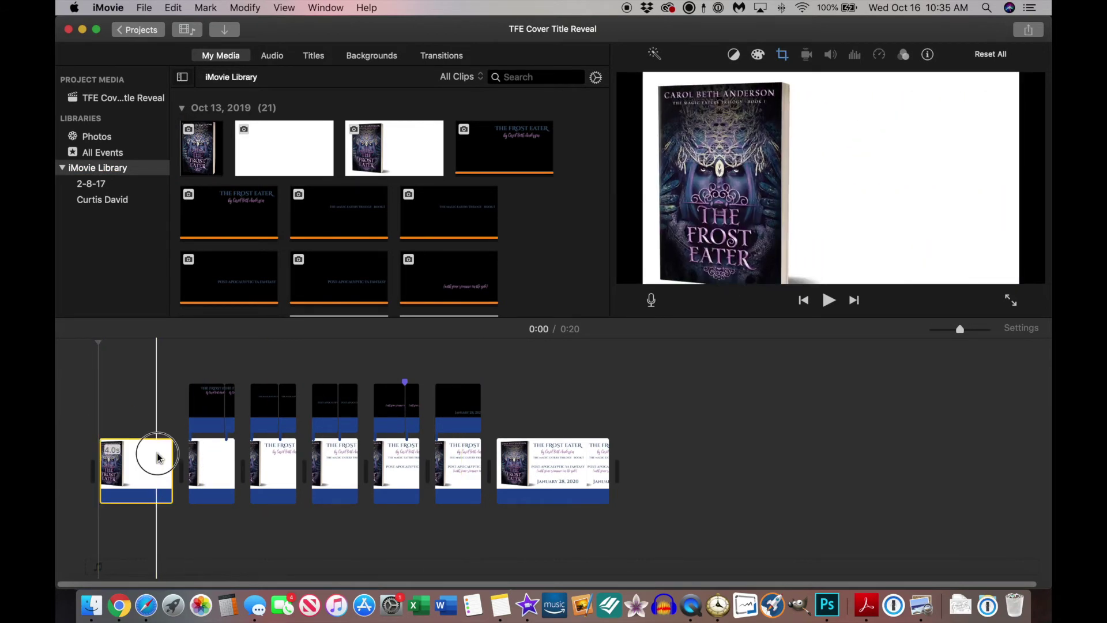
click(89, 438)
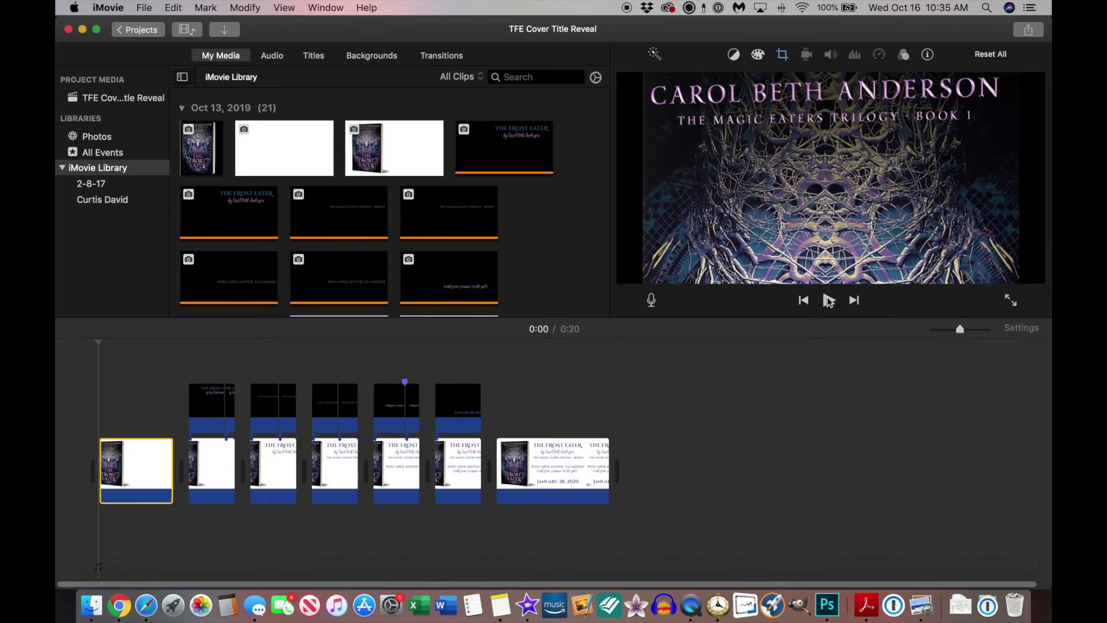
click(829, 301)
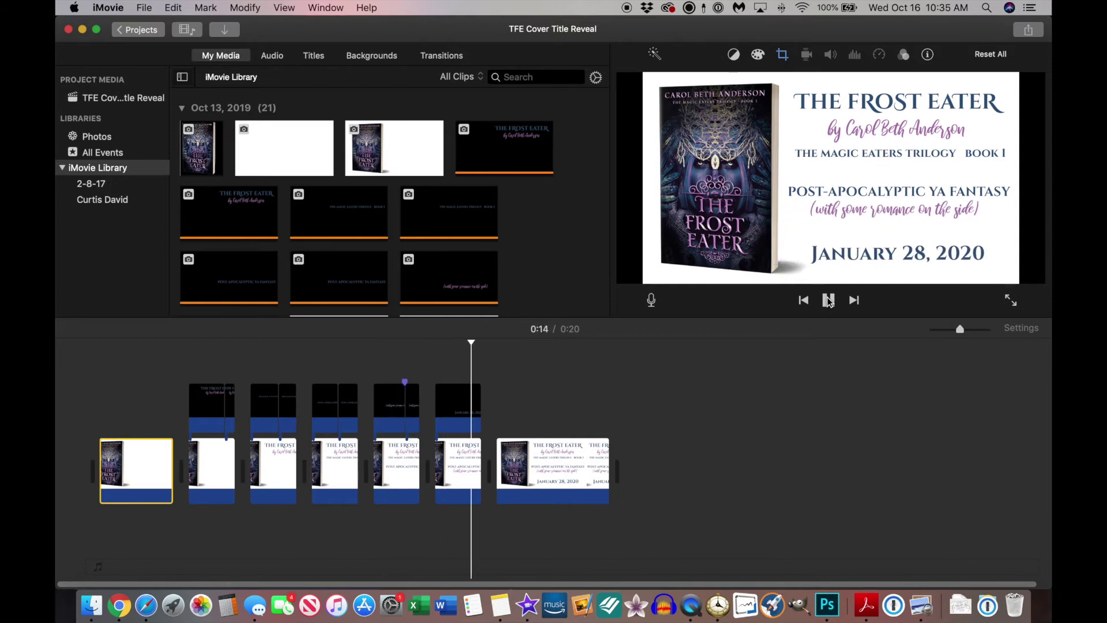
click(828, 300)
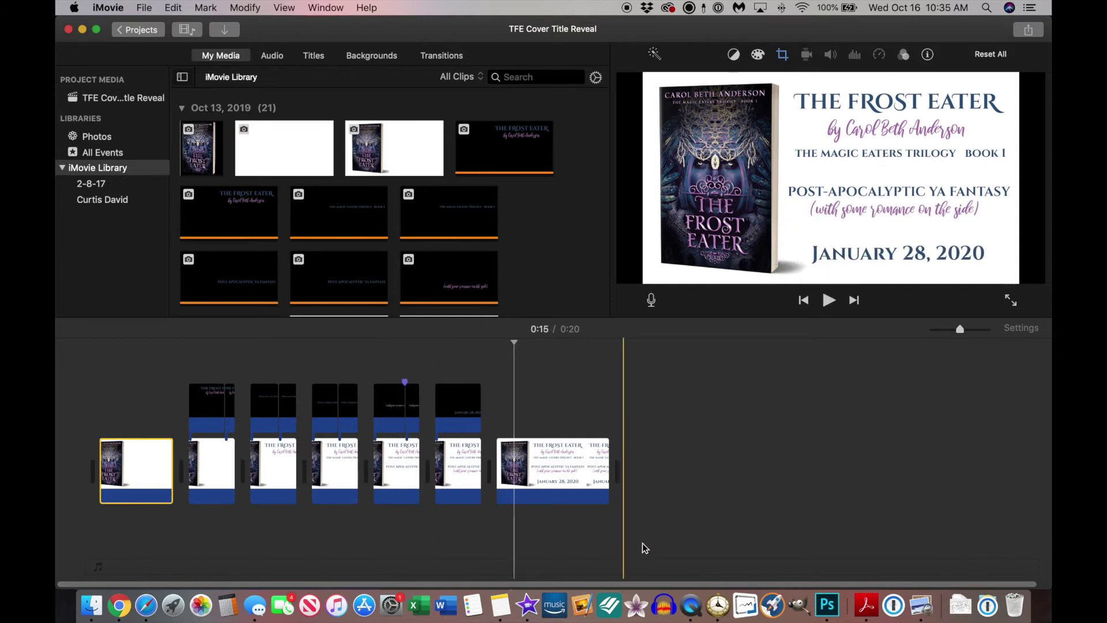
click(91, 606)
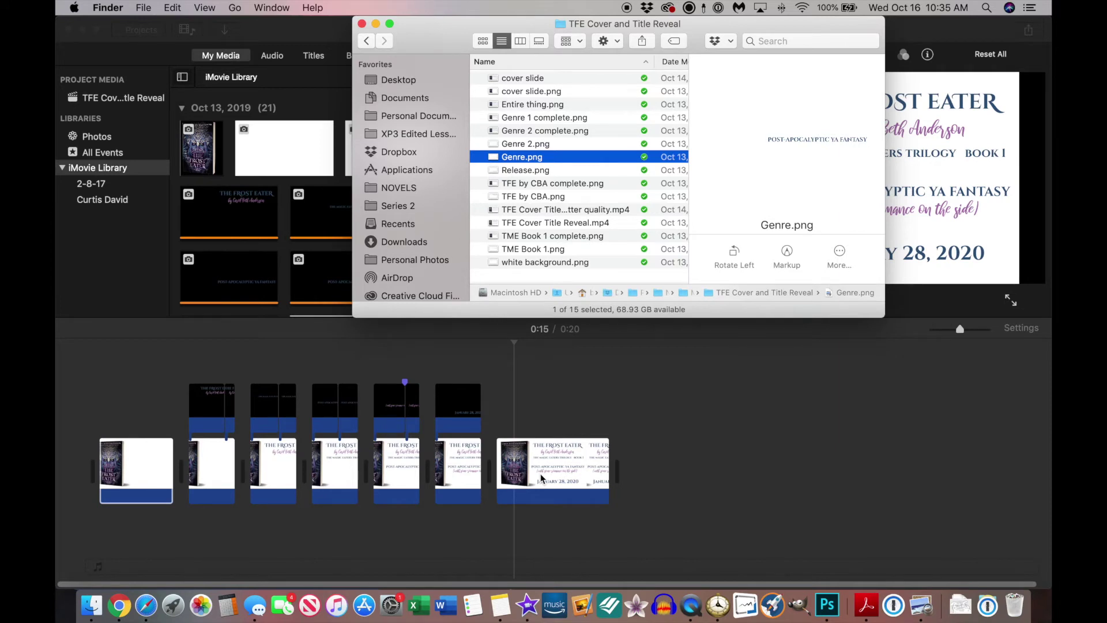
click(653, 387)
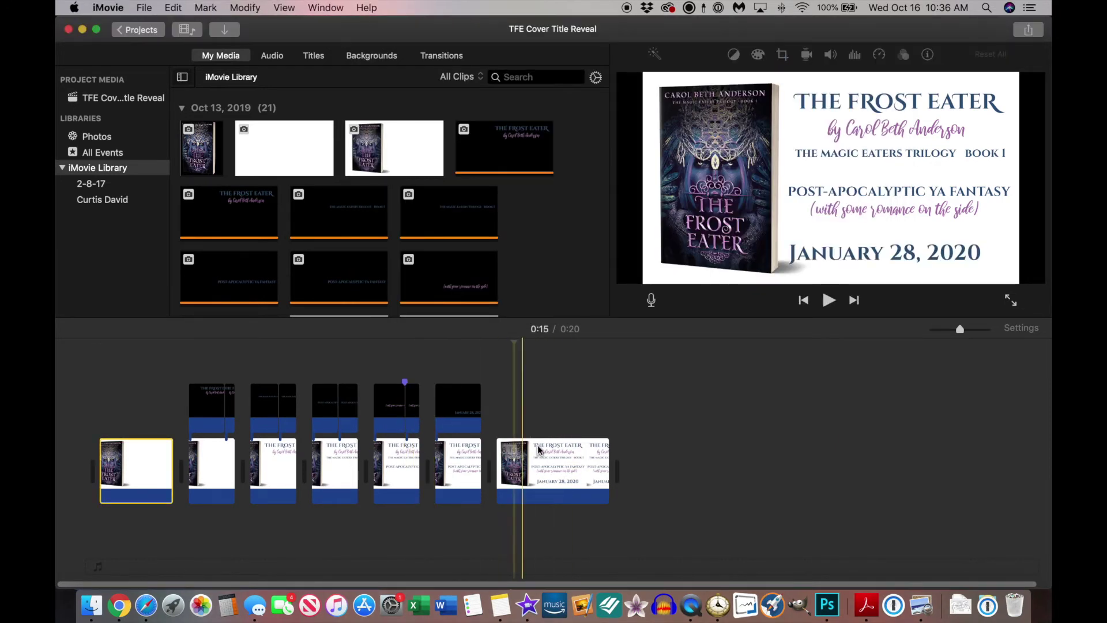
click(569, 460)
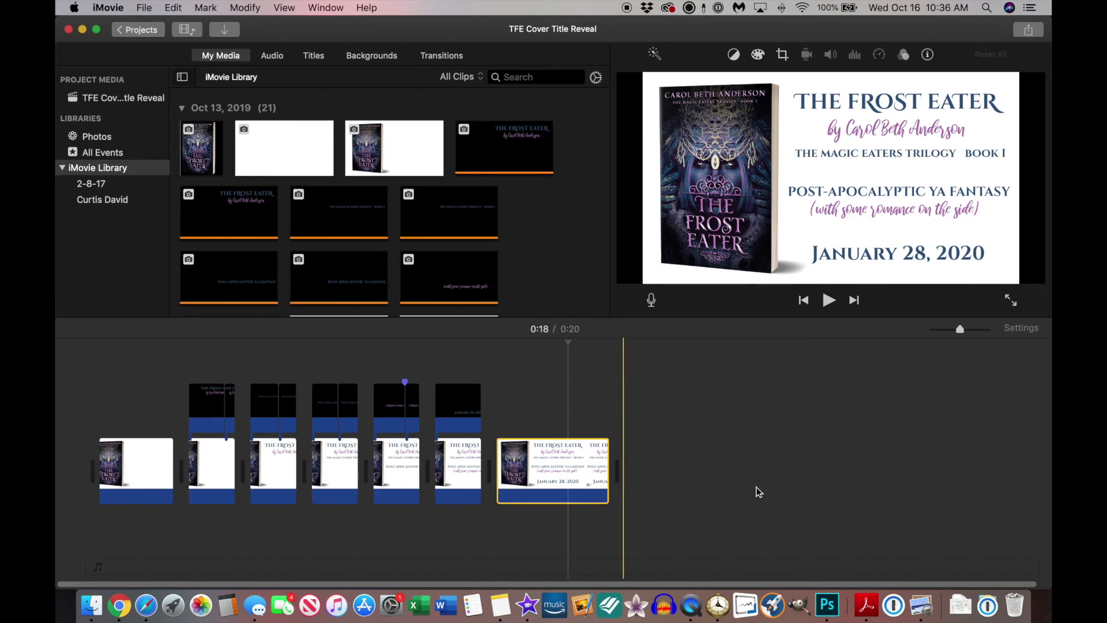
Step: Open the file export settings for the finished movie and set the compression to Better Quality, keeping the resolution at 1080p
click(1029, 29)
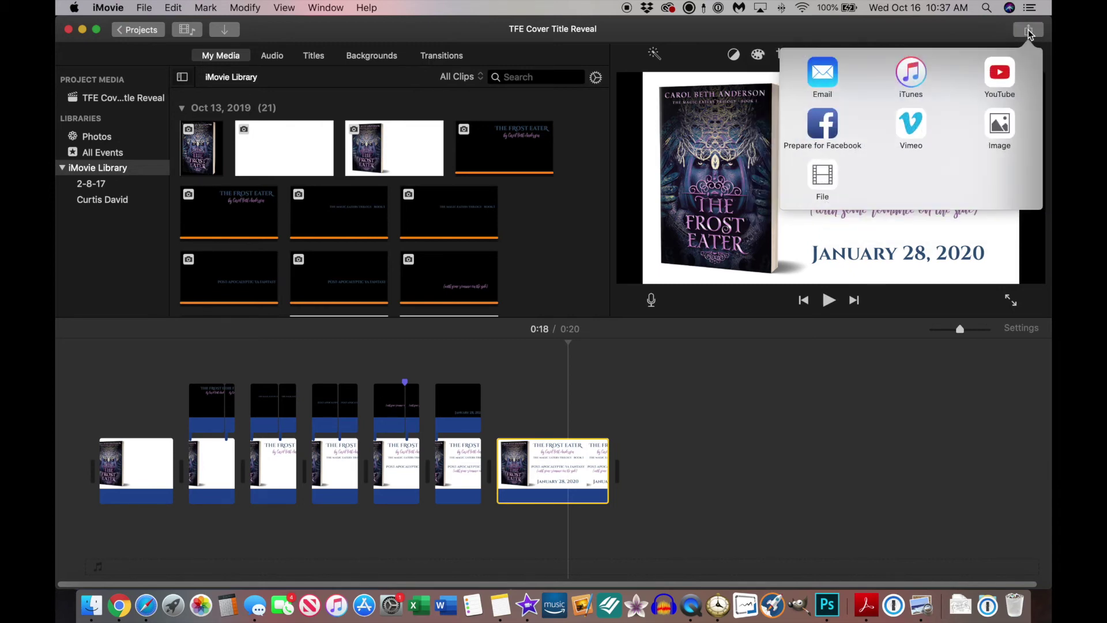
click(831, 179)
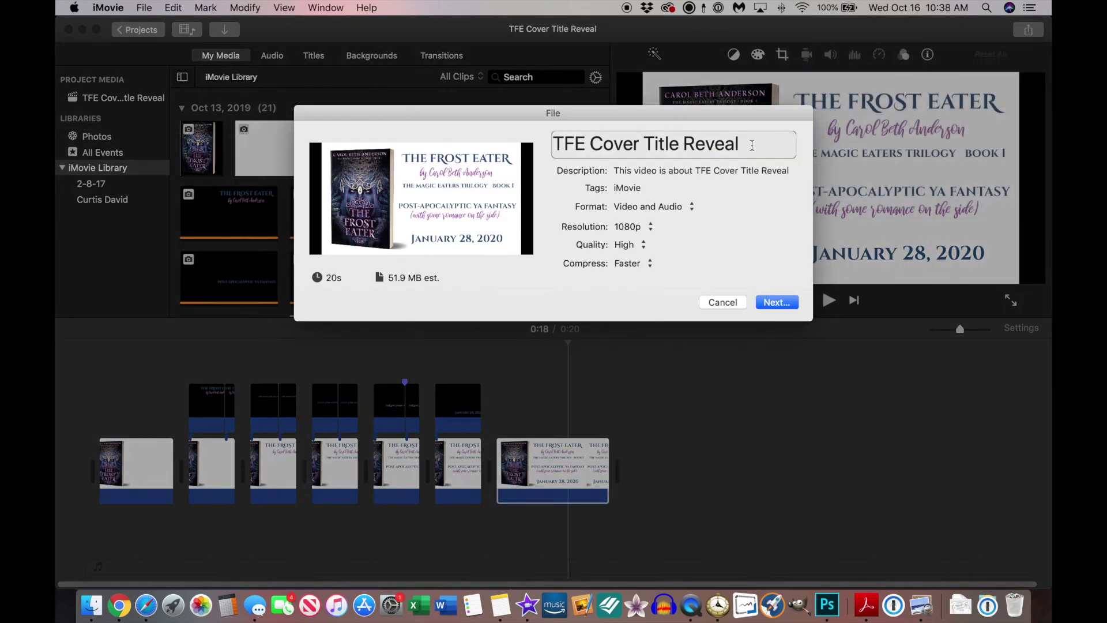
click(650, 228)
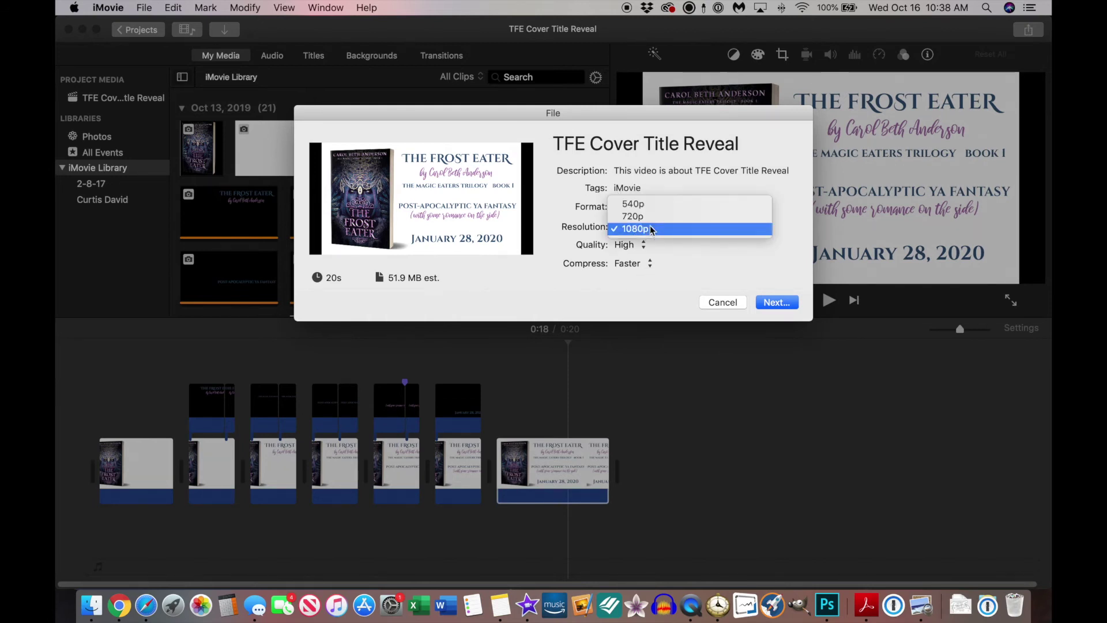
click(685, 249)
click(650, 263)
click(654, 278)
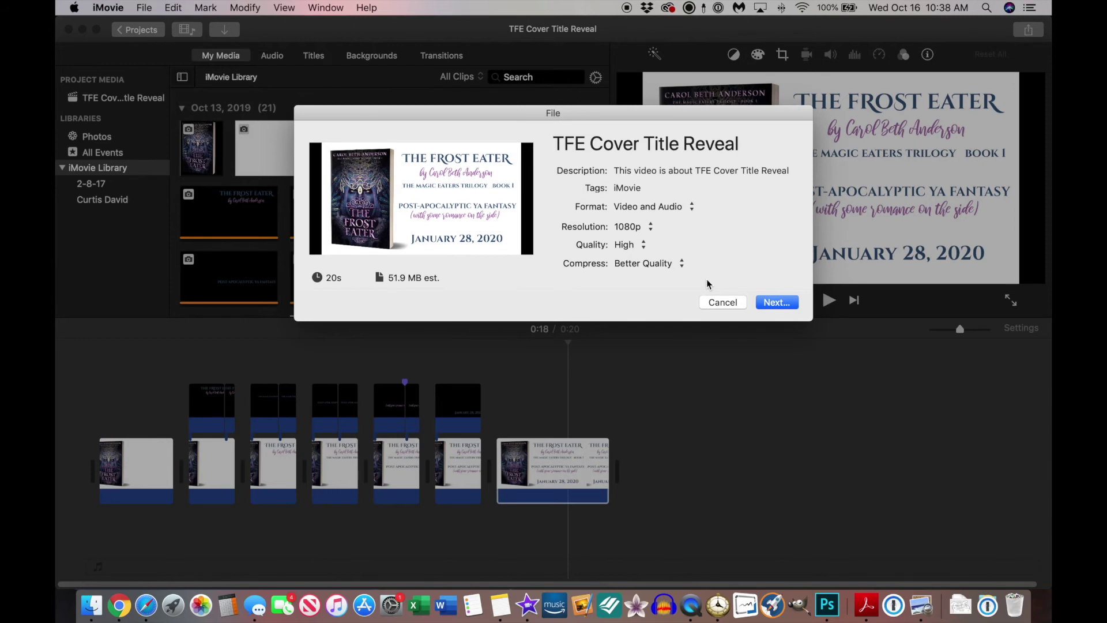
Step: Try Faster compression, return to Better Quality, and cancel the file export
click(676, 266)
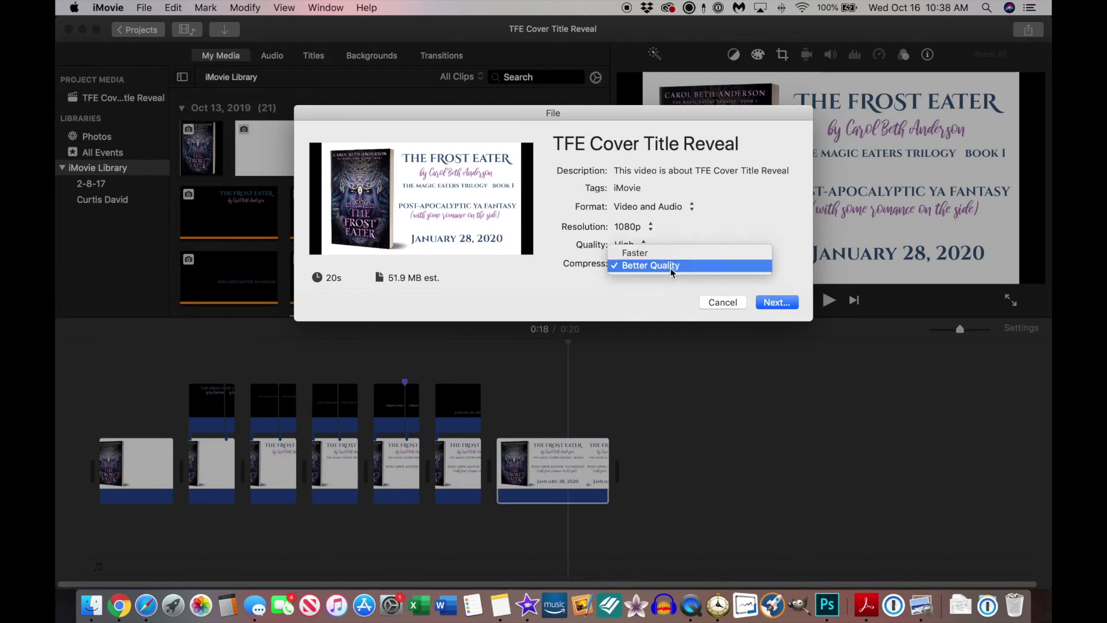
click(662, 251)
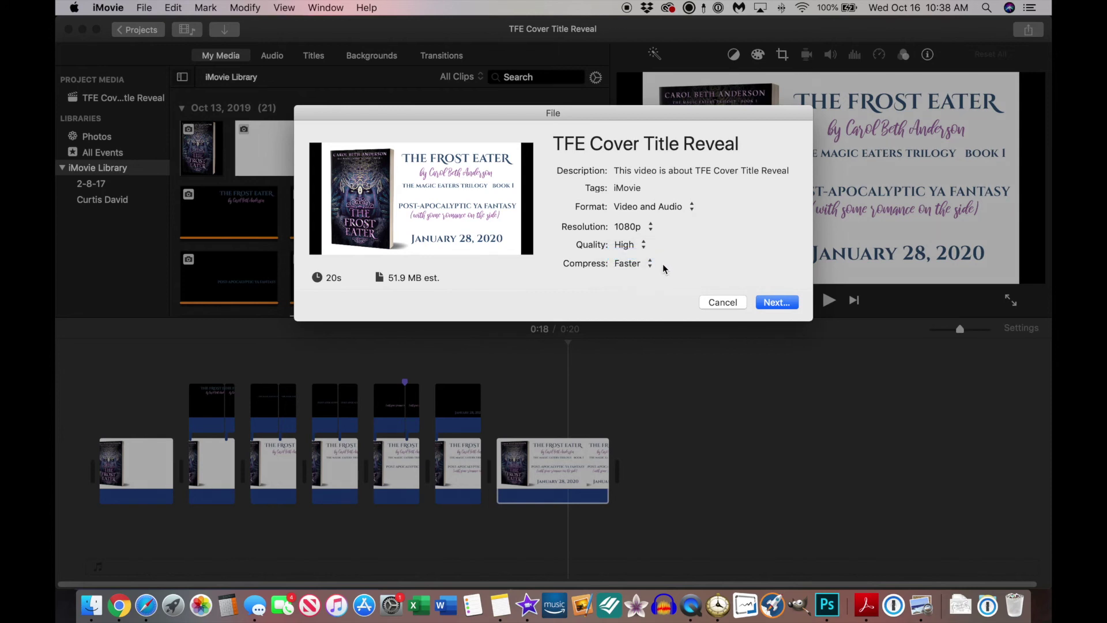
click(659, 265)
click(666, 279)
click(725, 303)
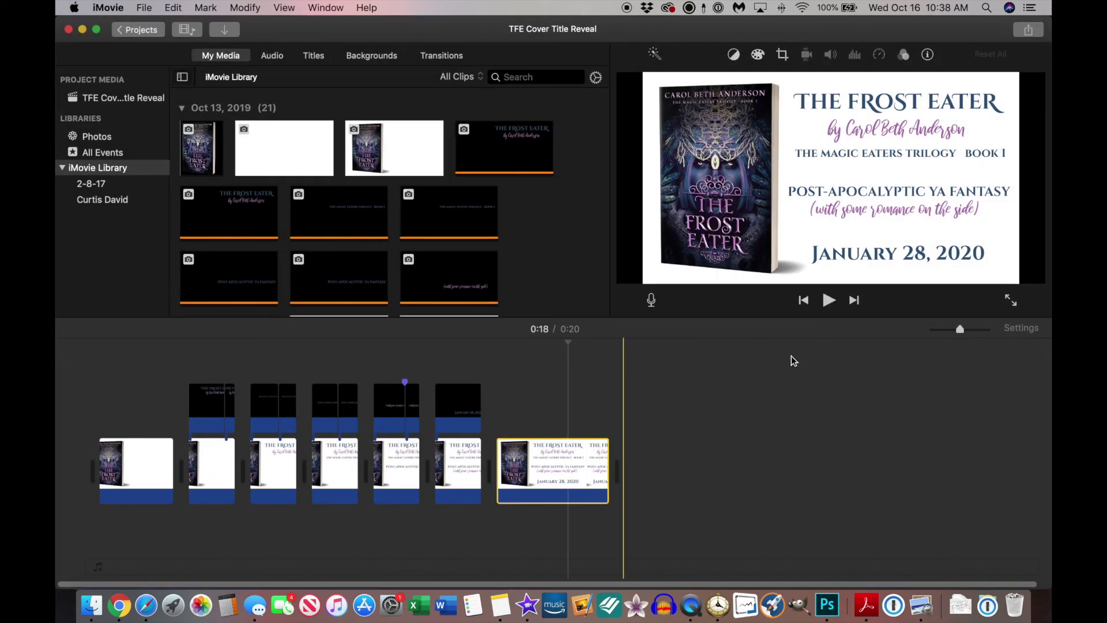